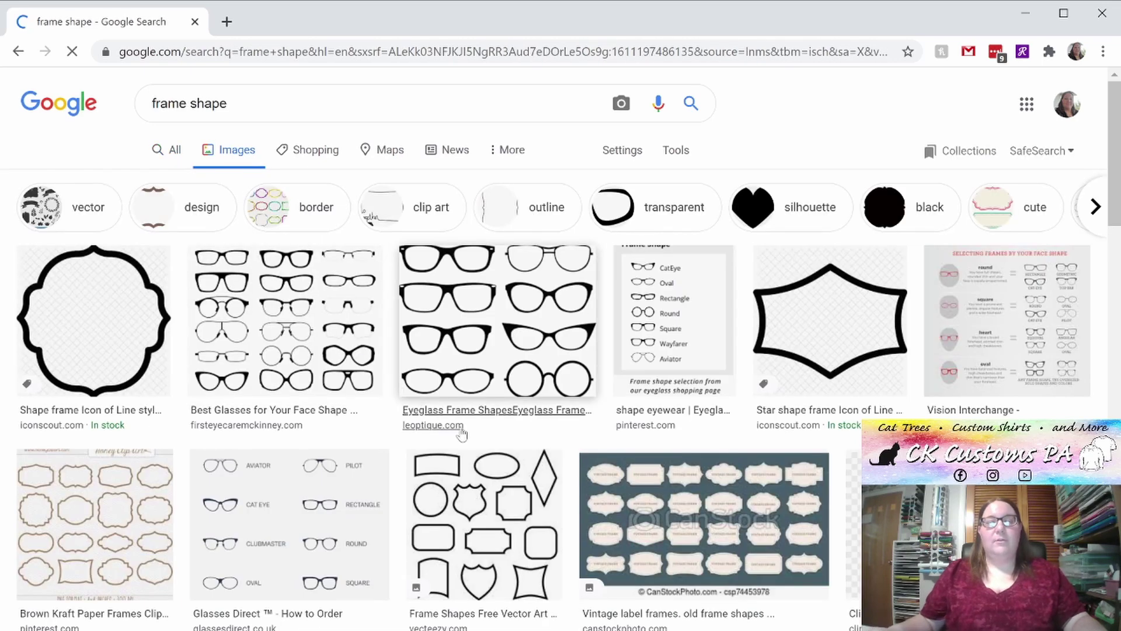
# Step: Browse the frame shape image results and preview several candidate frame designs to compare their outlines
pyautogui.scroll(-1, 566, 487)
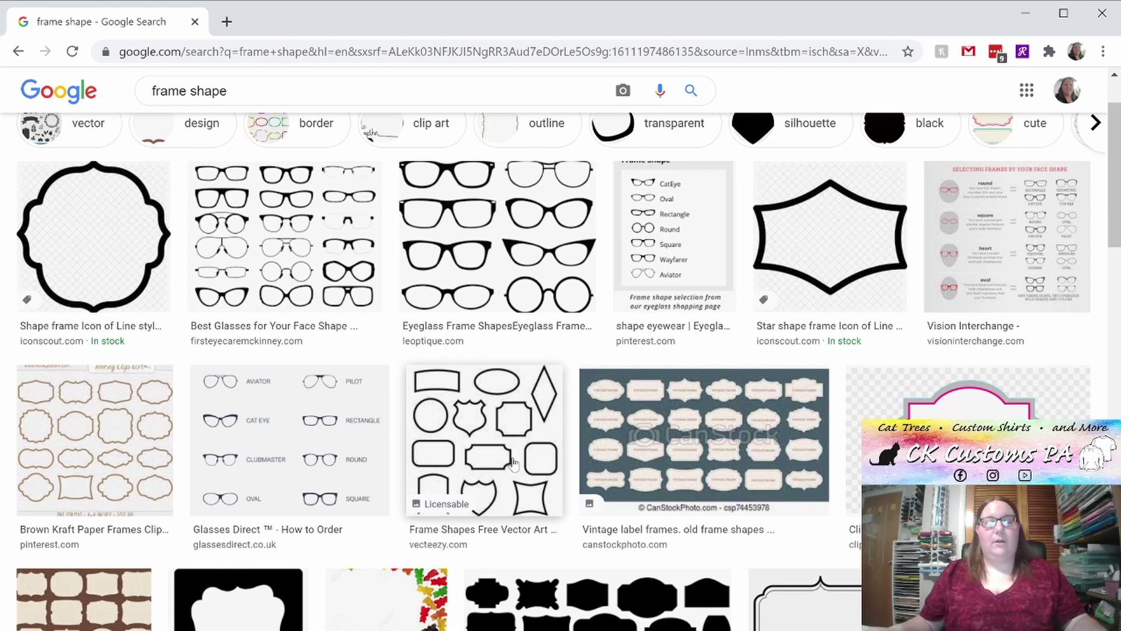
pyautogui.click(60, 419)
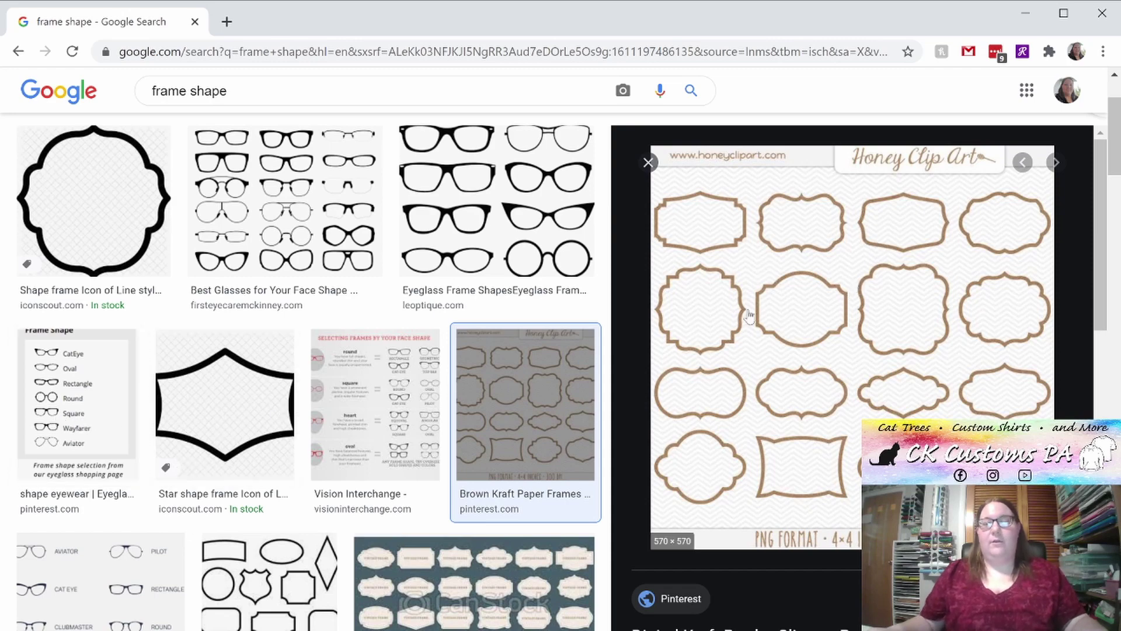
pyautogui.scroll(-3, 288, 417)
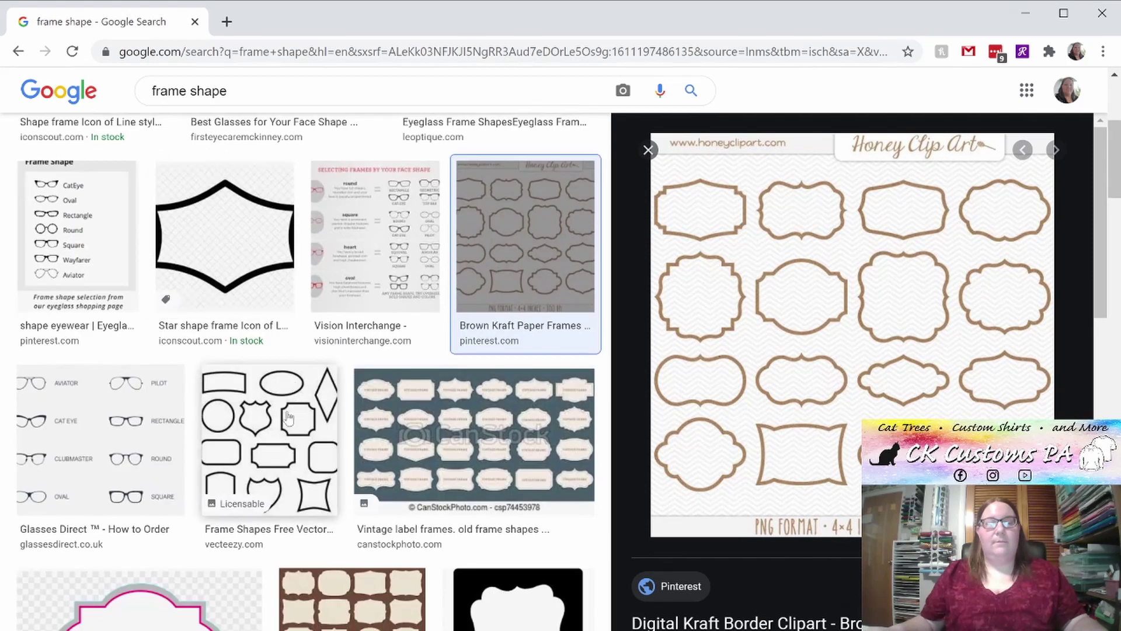
pyautogui.click(288, 417)
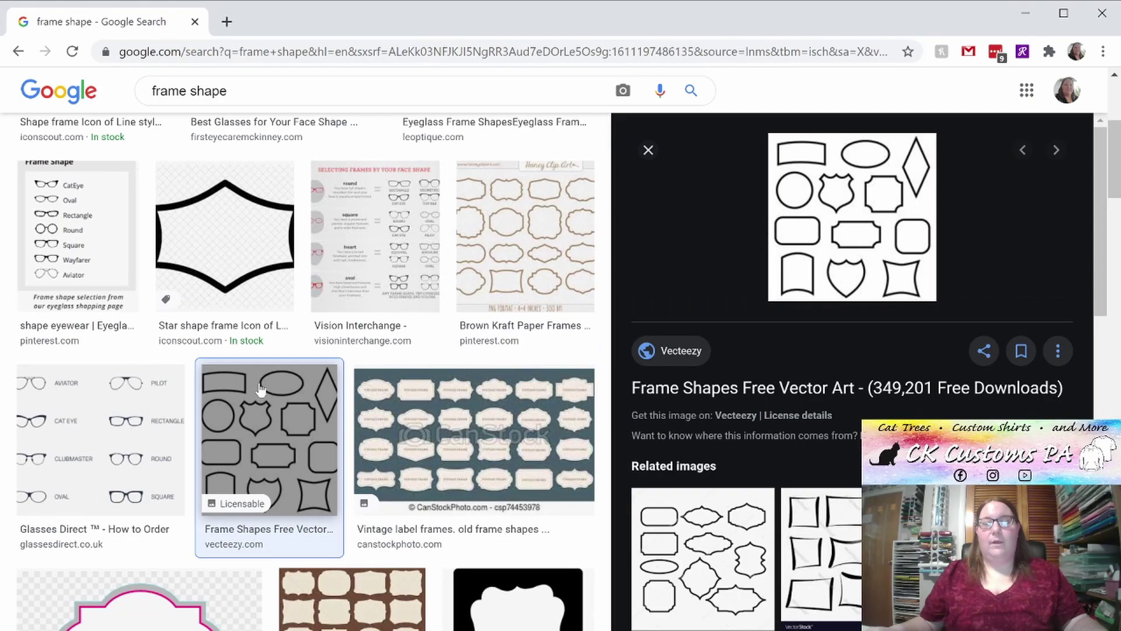
pyautogui.scroll(-3, 261, 389)
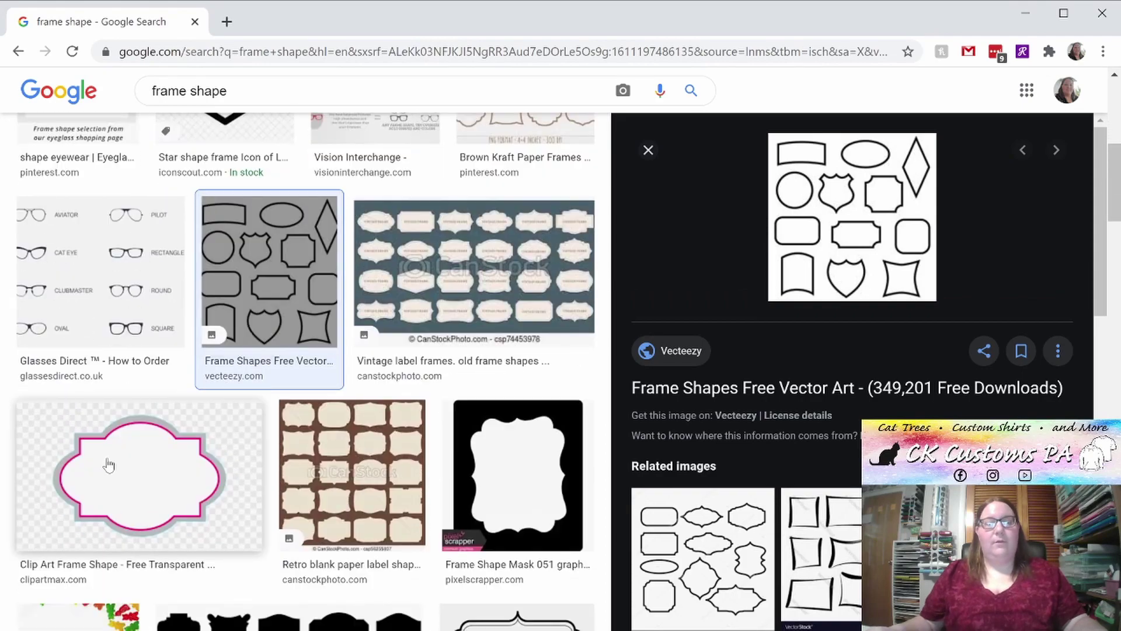
pyautogui.click(109, 464)
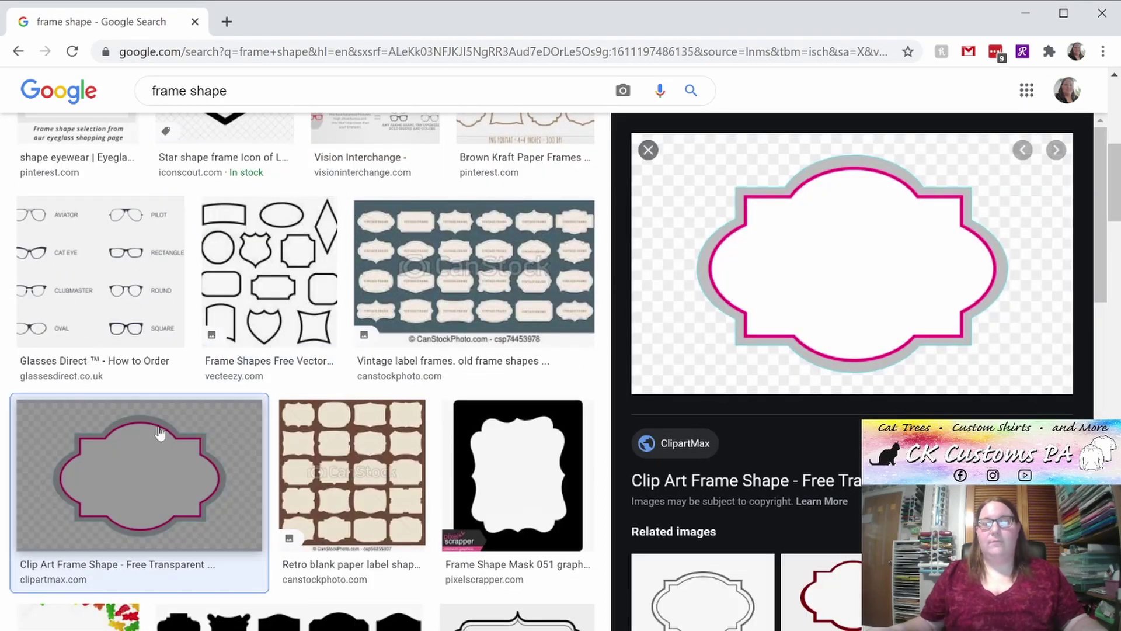
pyautogui.scroll(-4, 160, 433)
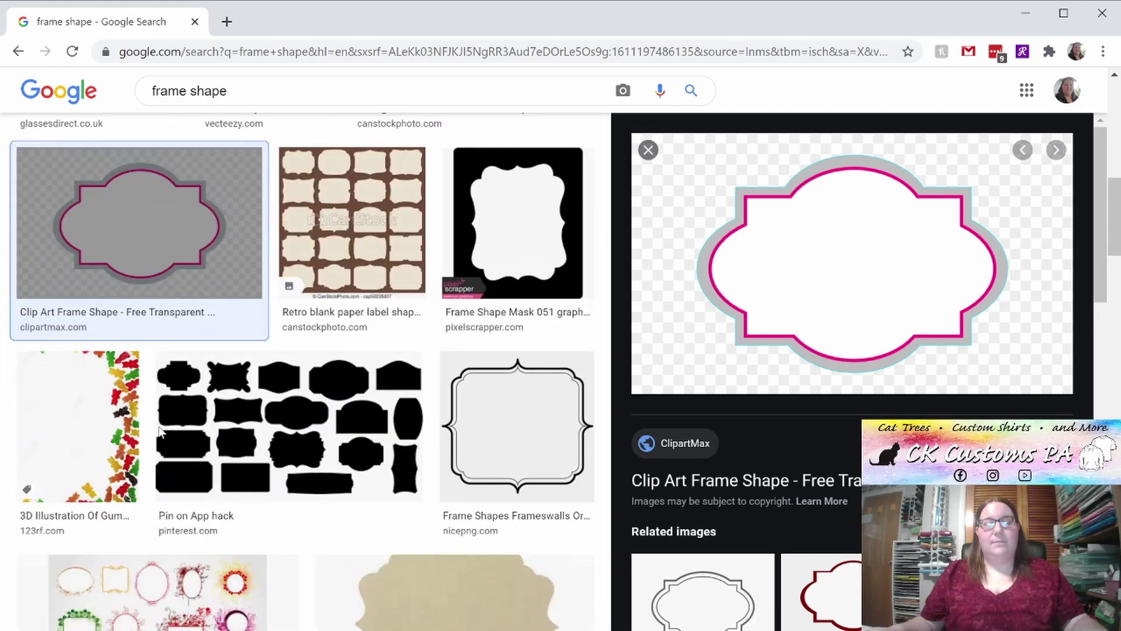
pyautogui.click(265, 444)
pyautogui.scroll(-3, 266, 444)
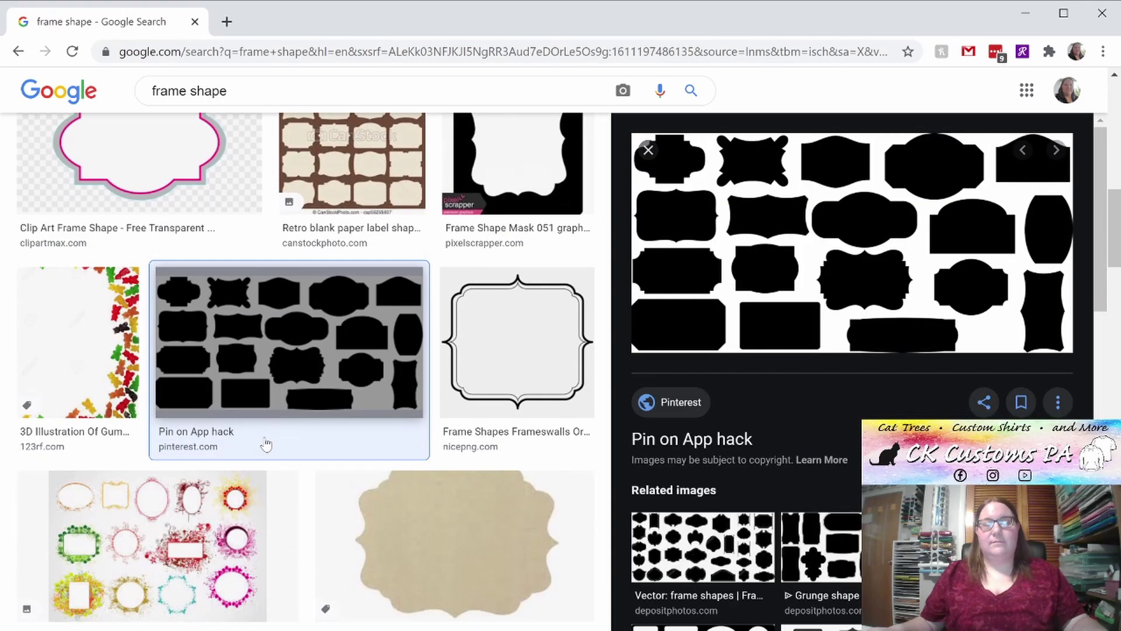
# Step: Open the 12.5" Fancy Frame Shape result and capture its preview as an image file named frame
pyautogui.click(409, 447)
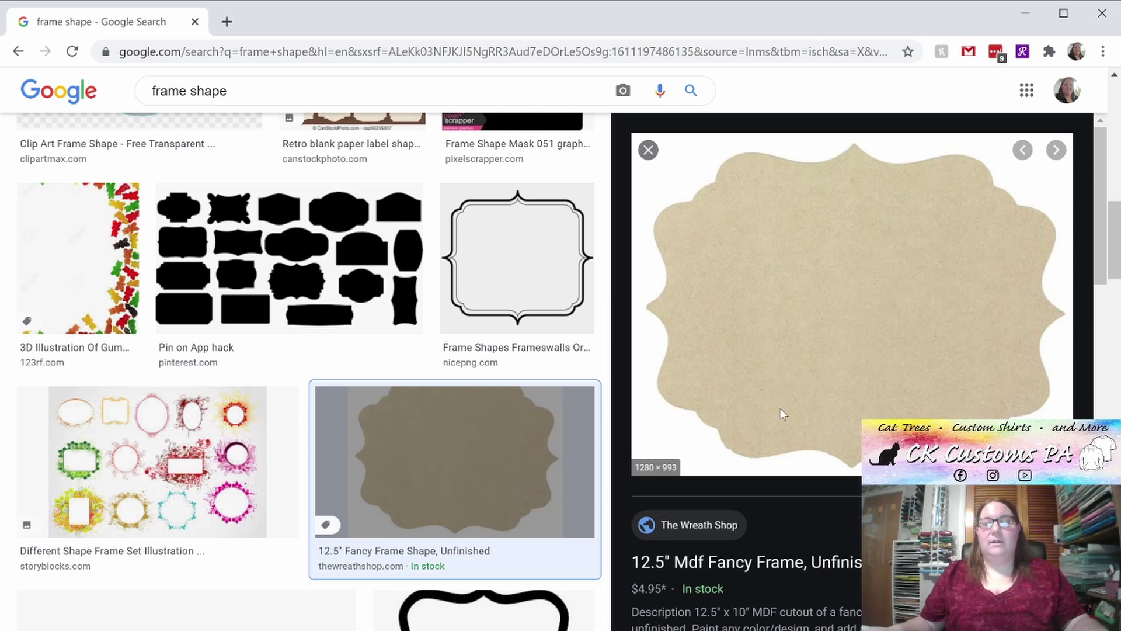
pyautogui.press('super+shift+s')
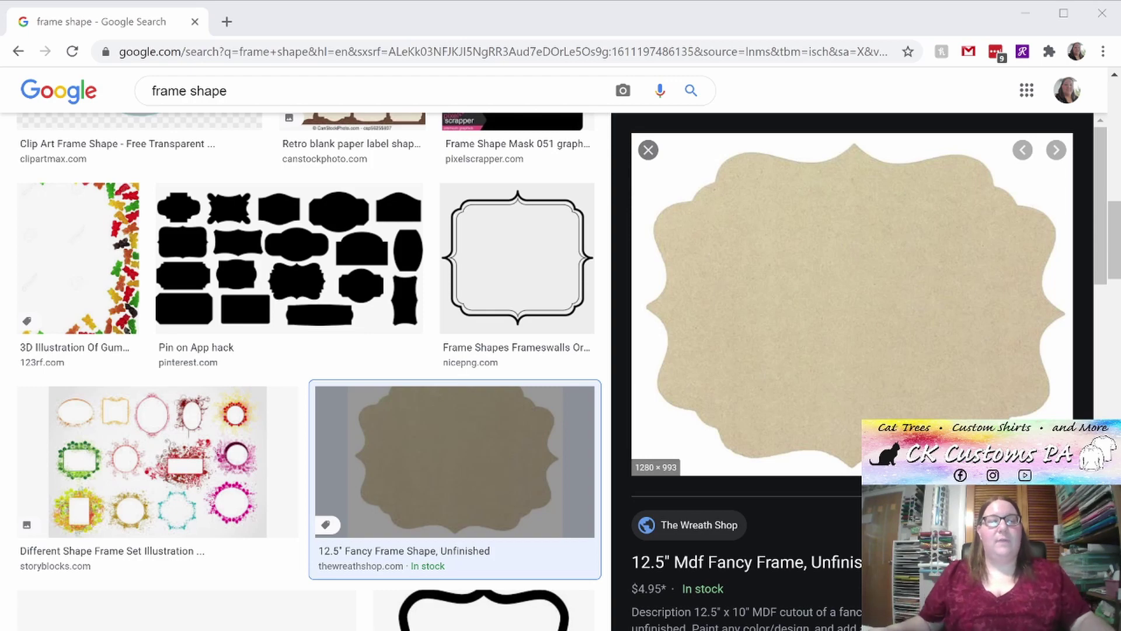
pyautogui.press('Return')
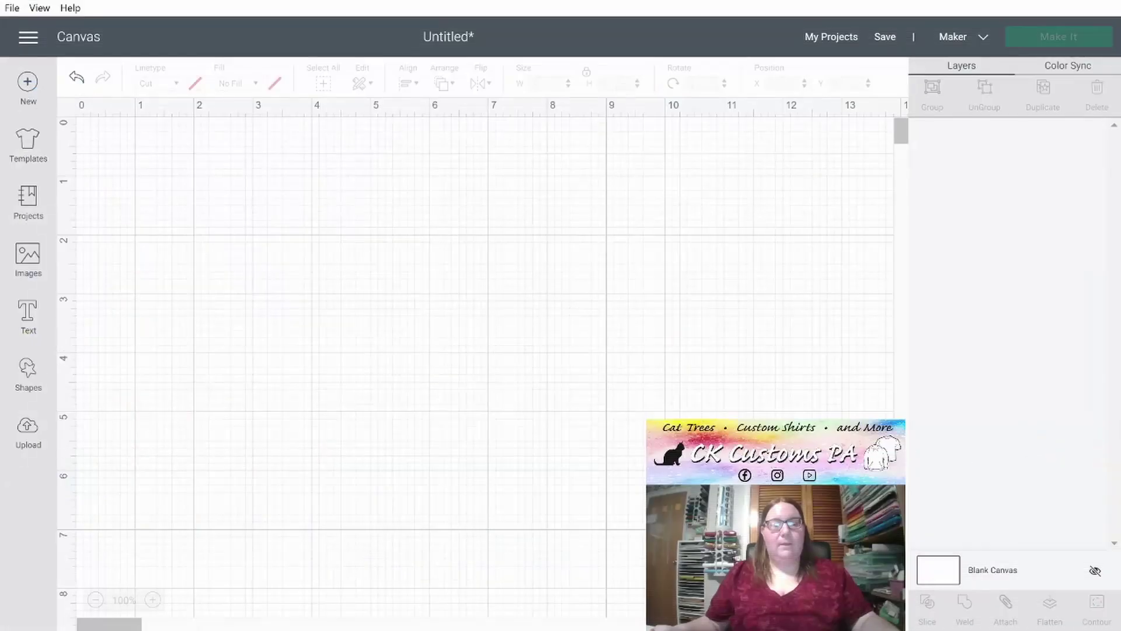
# Step: Switch to Cricut Design Space and upload the captured frame picture using the most complex image type
pyautogui.click(22, 435)
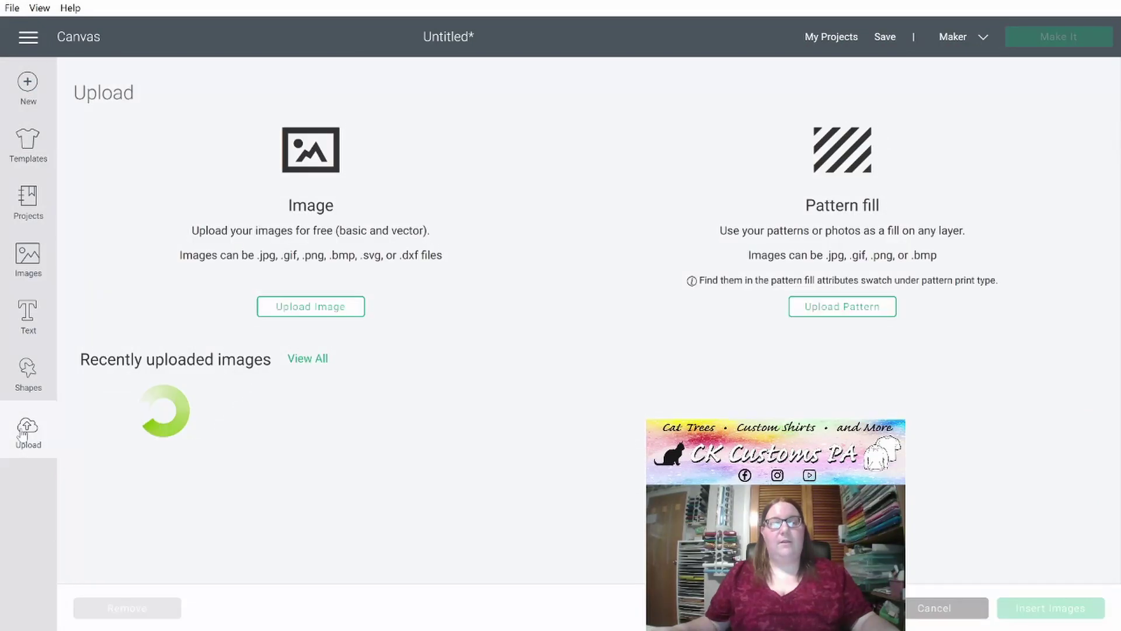
pyautogui.click(322, 315)
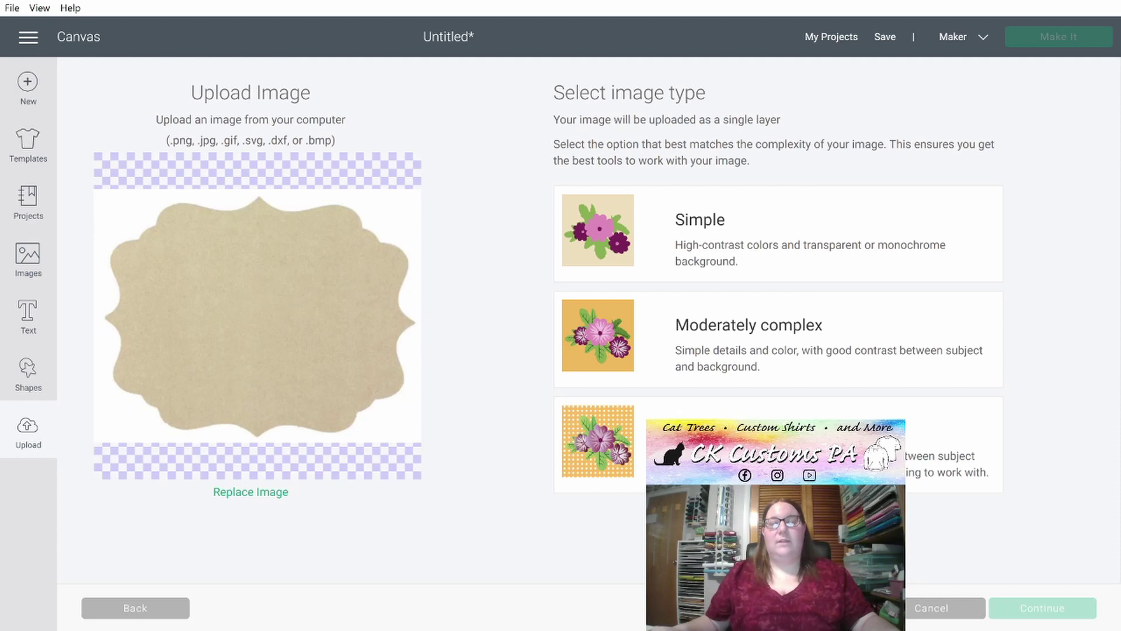
pyautogui.click(759, 446)
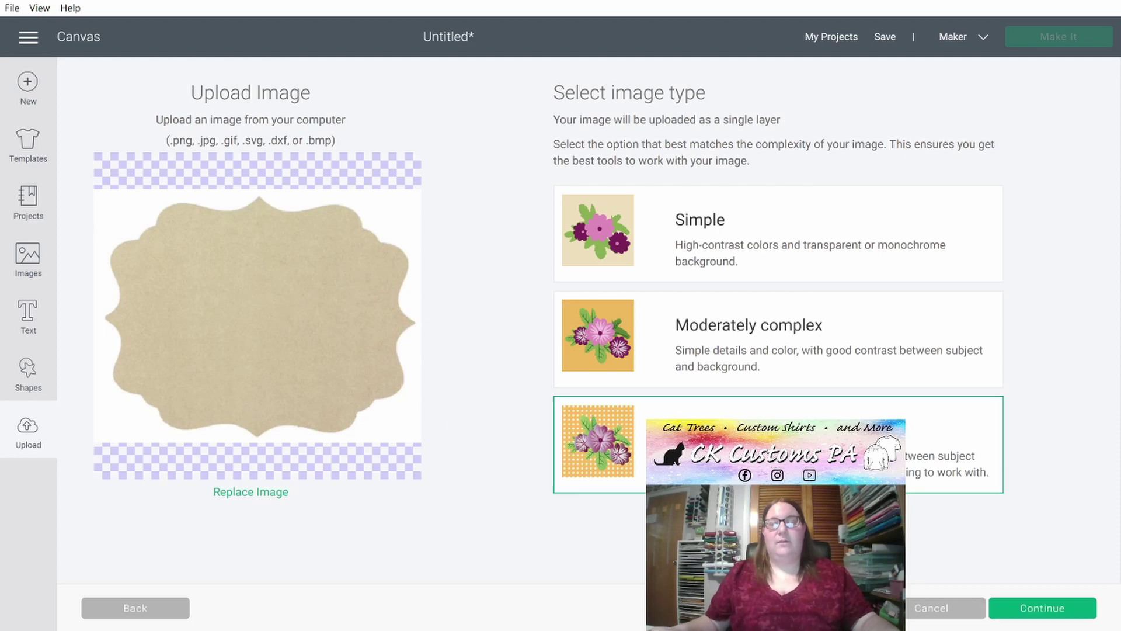
pyautogui.click(1057, 609)
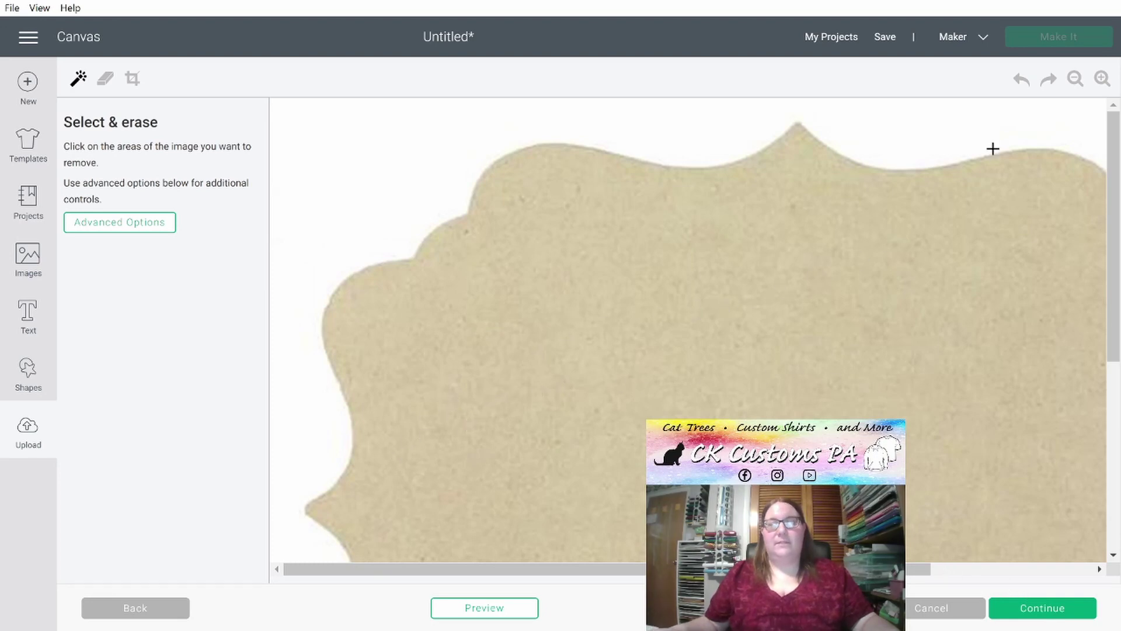
# Step: Reduce the uploaded frame picture to 2 colors using the advanced Select & erase options
pyautogui.click(1074, 79)
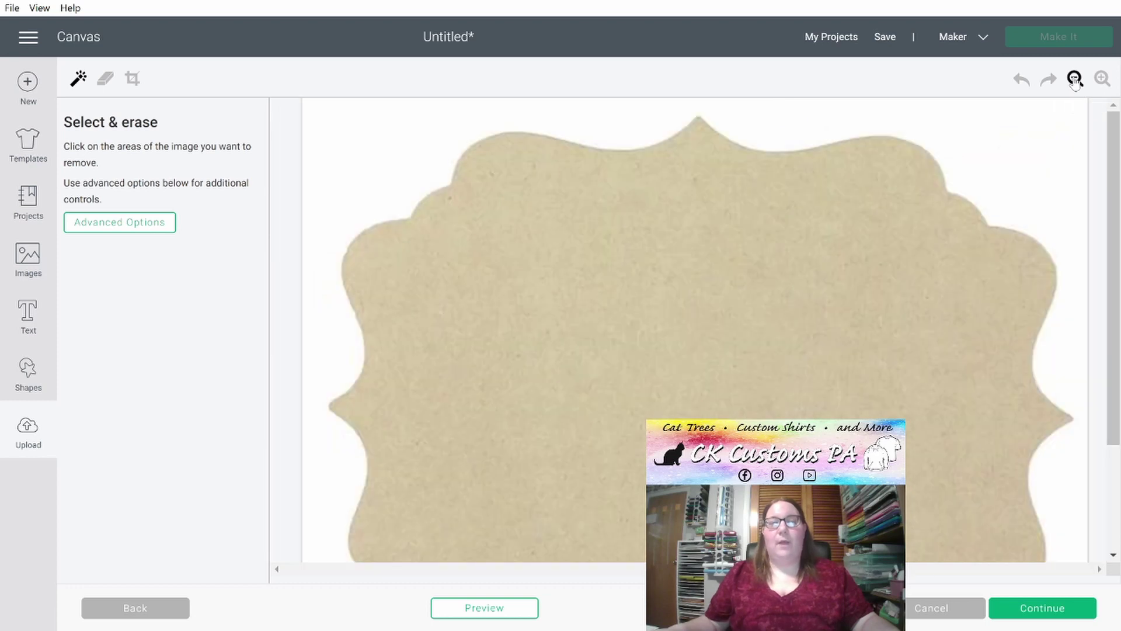
pyautogui.click(1075, 80)
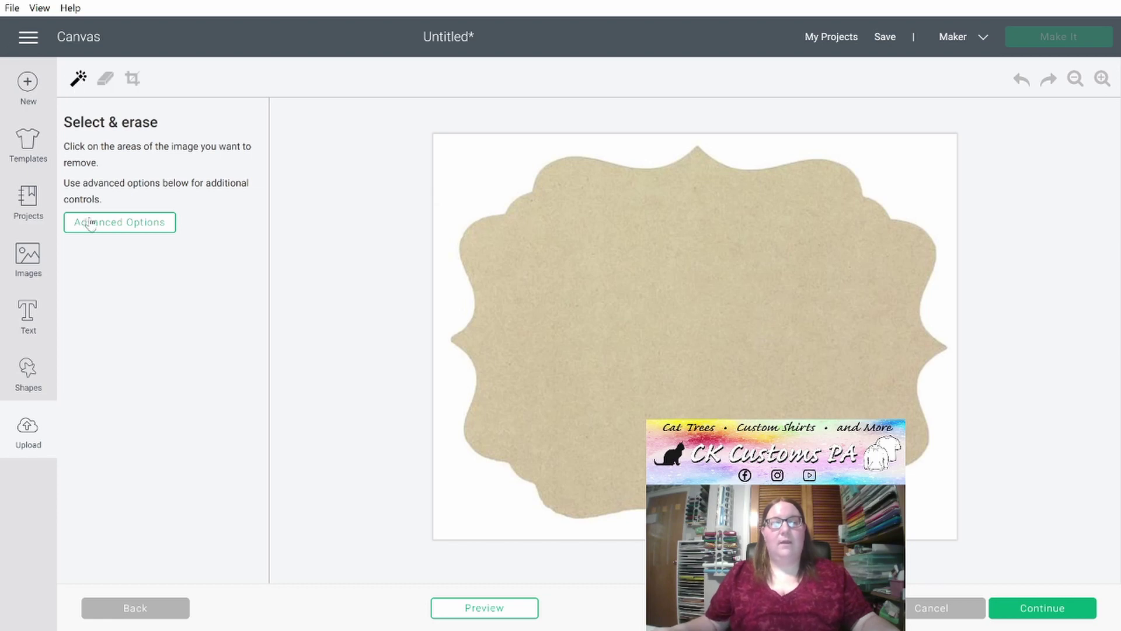
pyautogui.click(121, 229)
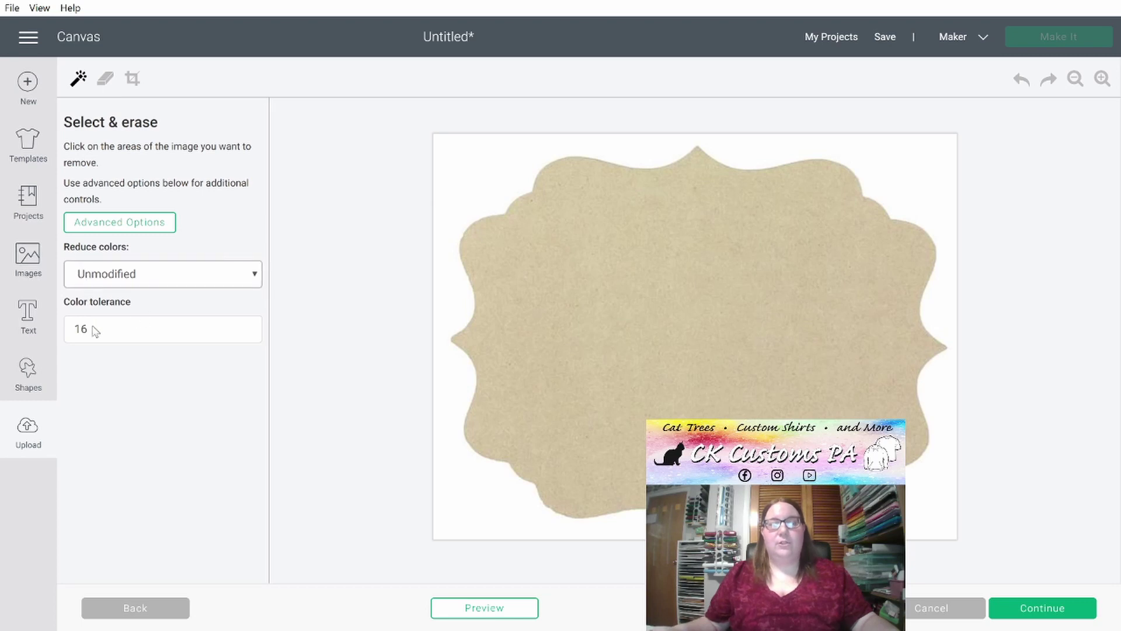
pyautogui.press('Down')
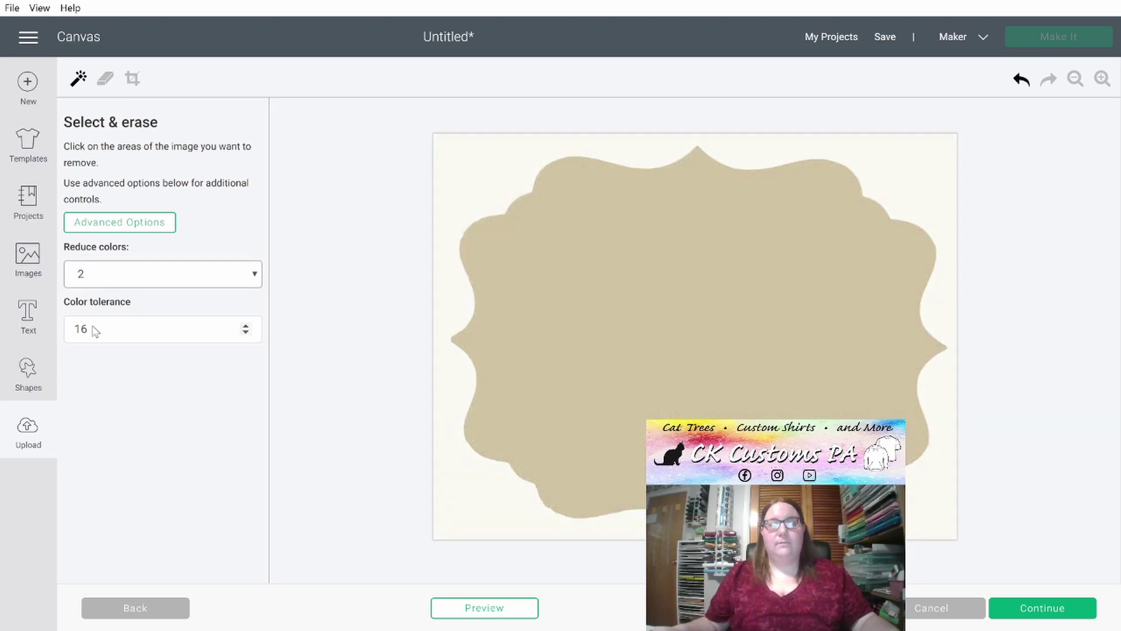
# Step: Try to erase the background around the frame with a color tolerance of 80, and undo the erasure
pyautogui.moveTo(96, 329); pyautogui.dragTo(54, 330)
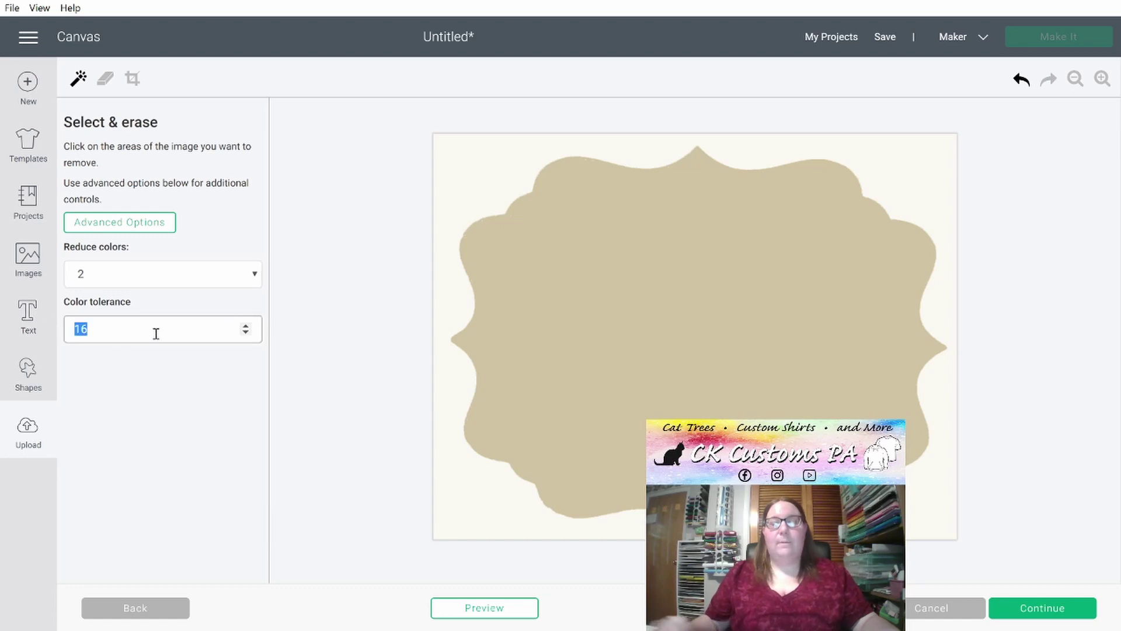
pyautogui.write('80')
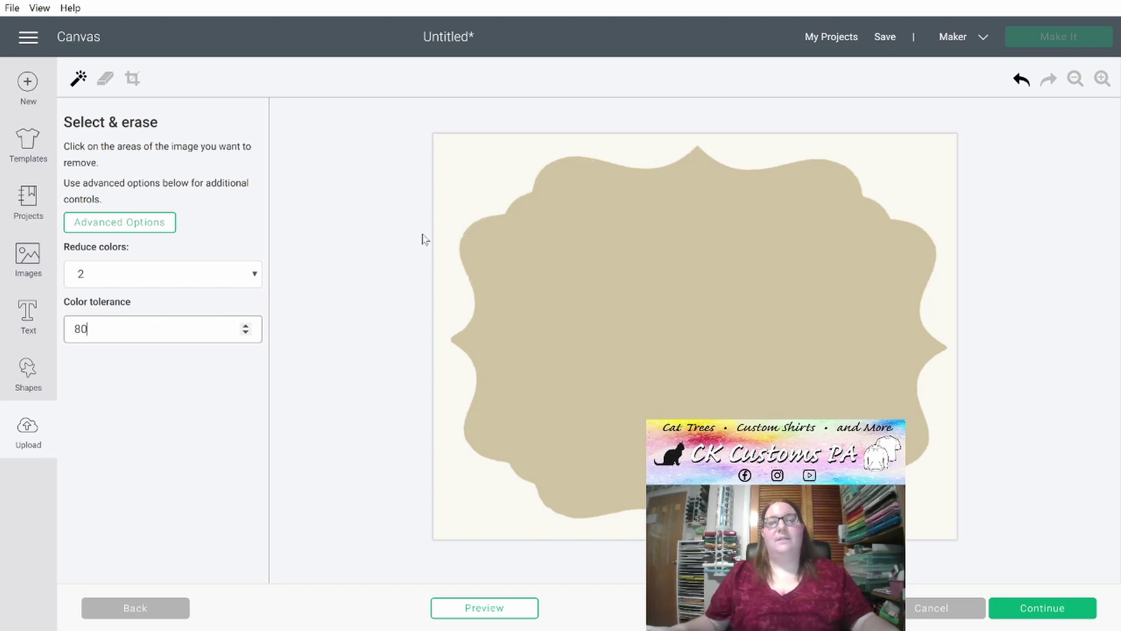
pyautogui.click(463, 180)
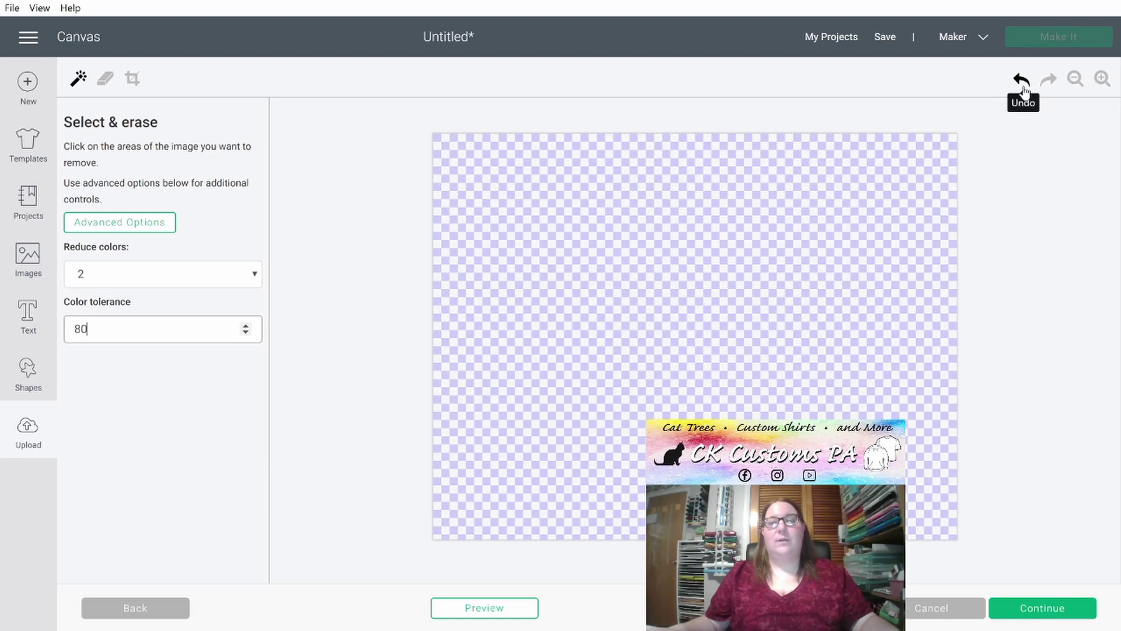
pyautogui.click(1022, 81)
# Step: Set the color tolerance to 50 and erase the background around the frame shape
pyautogui.moveTo(113, 331); pyautogui.dragTo(35, 326)
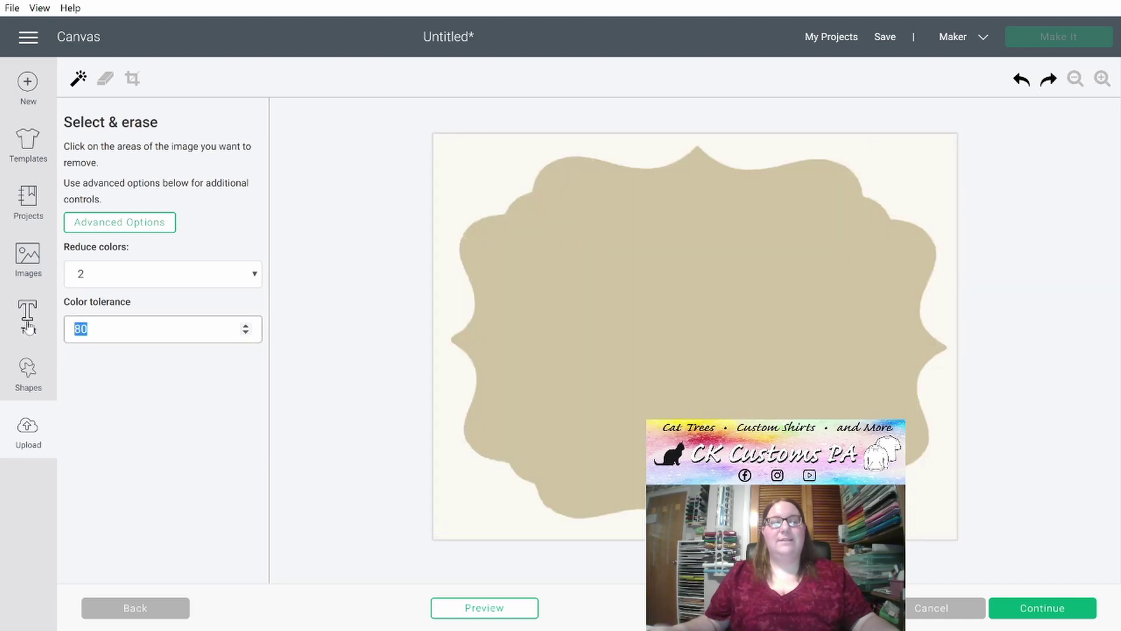
pyautogui.write('50')
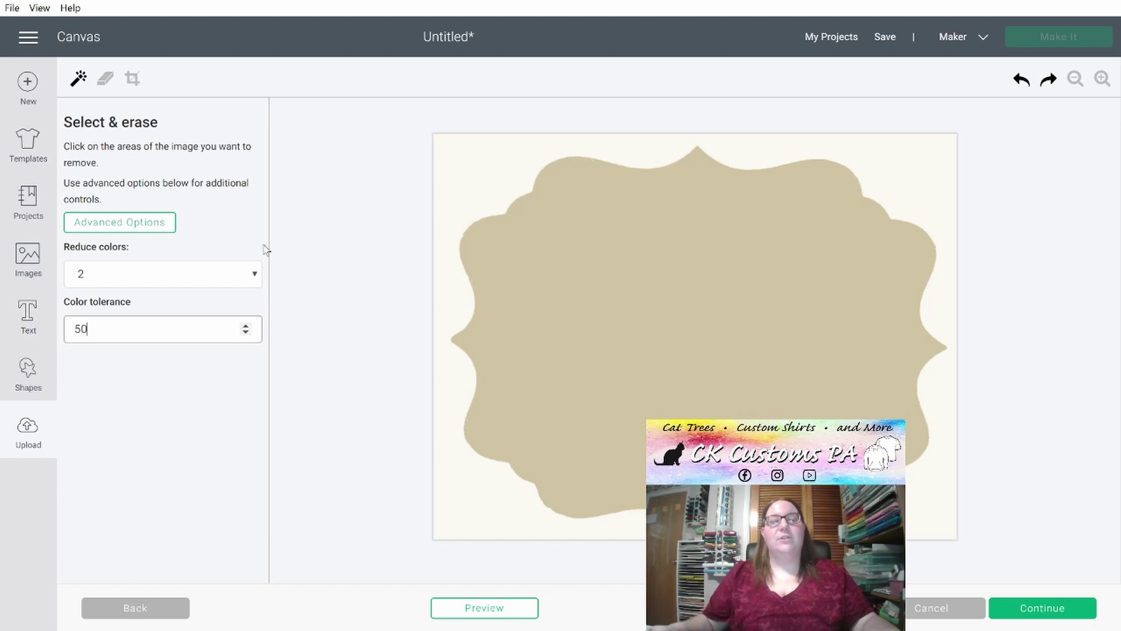
pyautogui.click(456, 173)
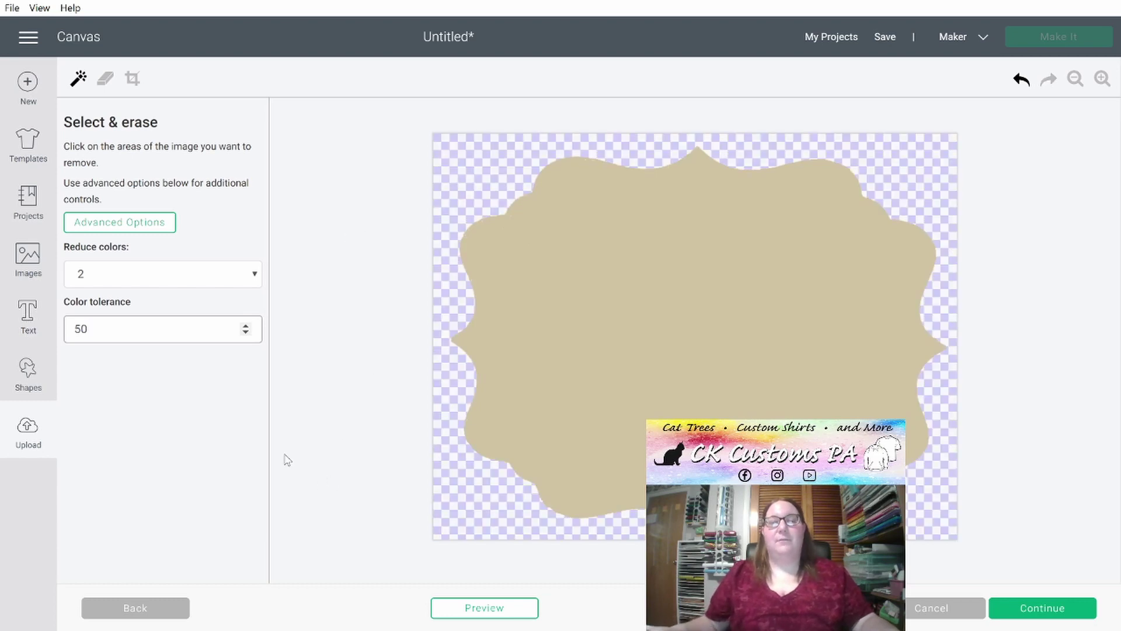
# Step: Save the cleaned-up picture as a cut image named frame and insert it onto the canvas
pyautogui.click(1058, 610)
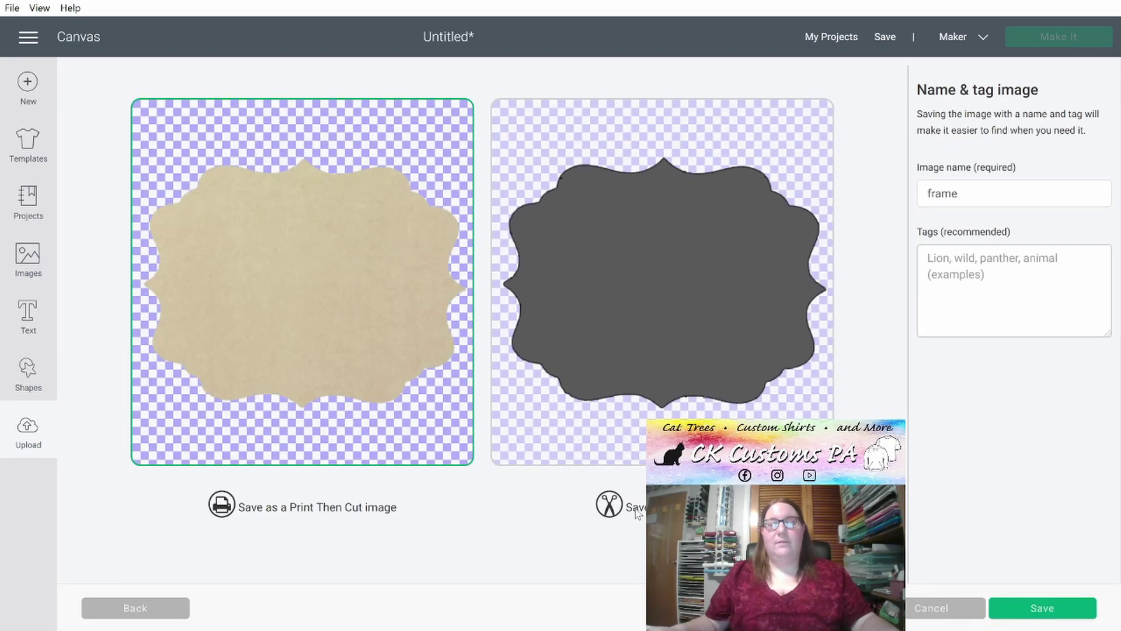
pyautogui.click(664, 378)
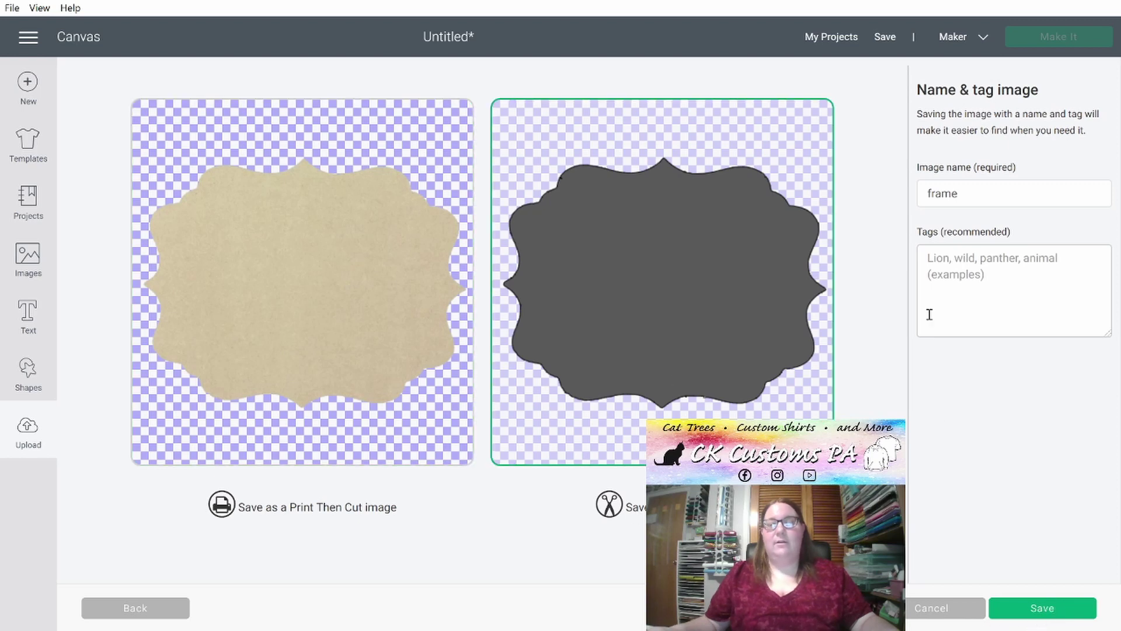
pyautogui.click(1042, 608)
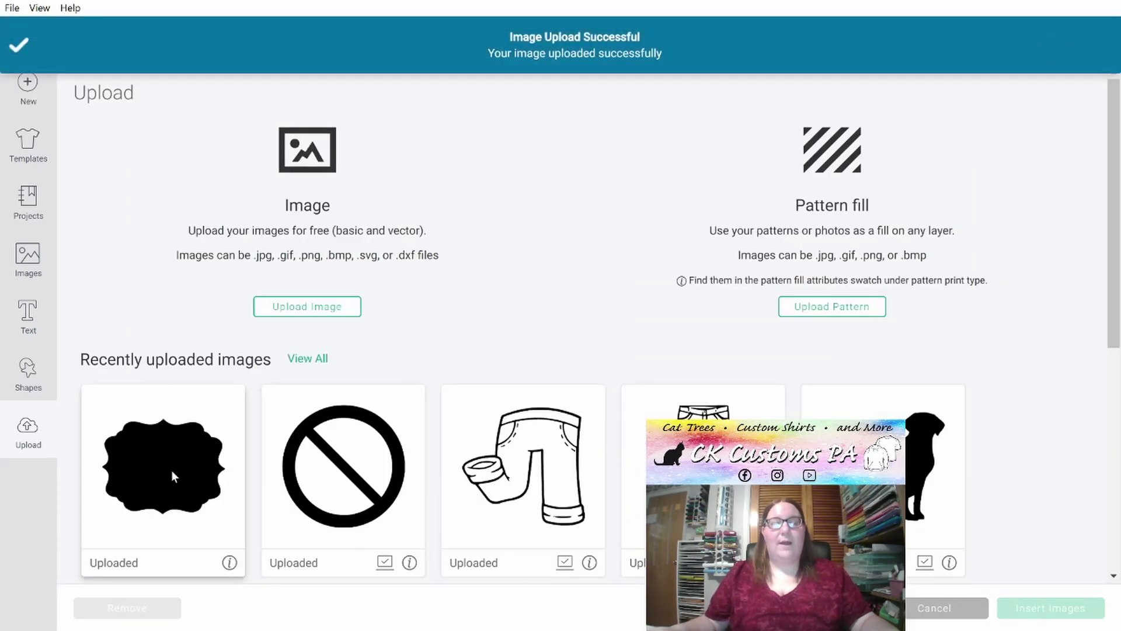
pyautogui.click(171, 471)
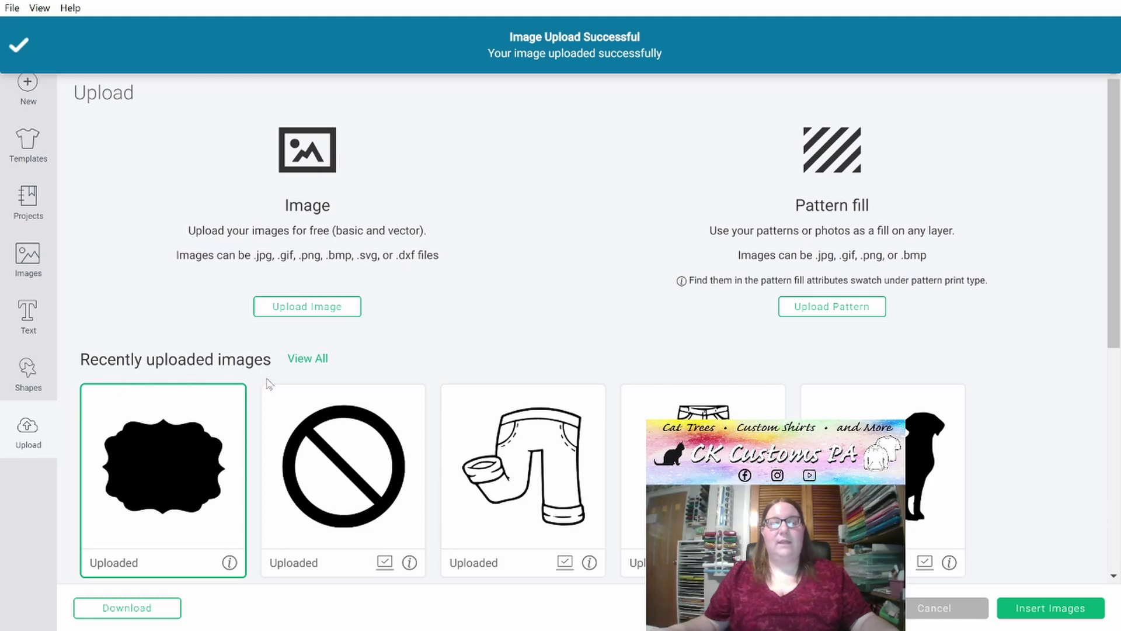
pyautogui.click(1040, 610)
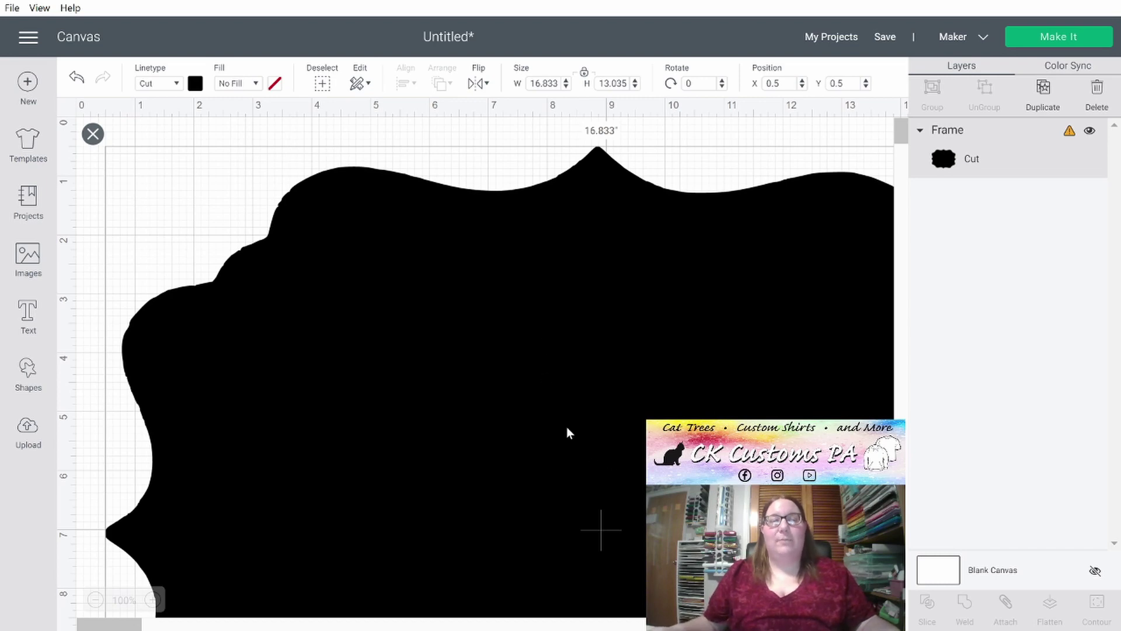
# Step: Set the frame's width to 7 inches with its proportions locked
pyautogui.click(531, 84)
pyautogui.write('7')
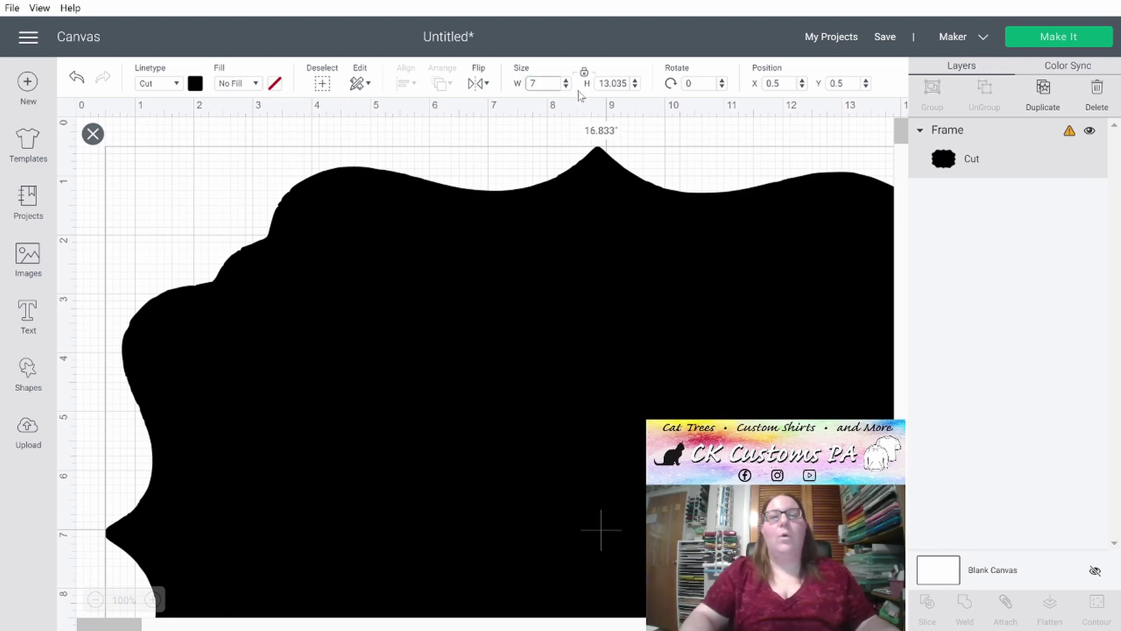
pyautogui.press('Return')
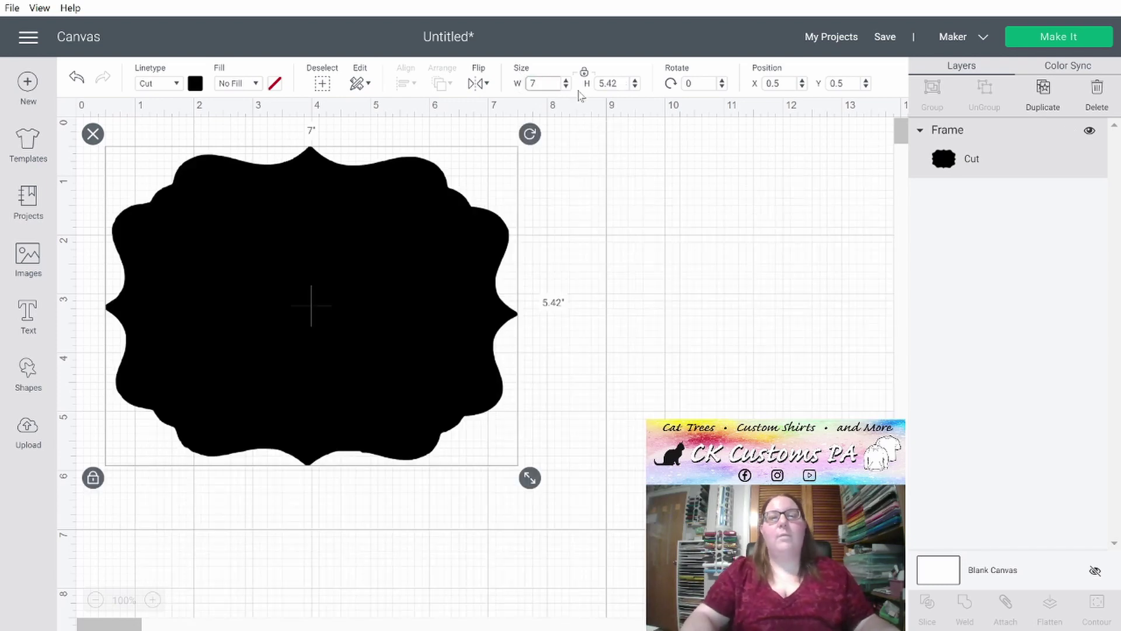
pyautogui.click(643, 377)
# Step: Change the frame's material color to white
pyautogui.click(229, 329)
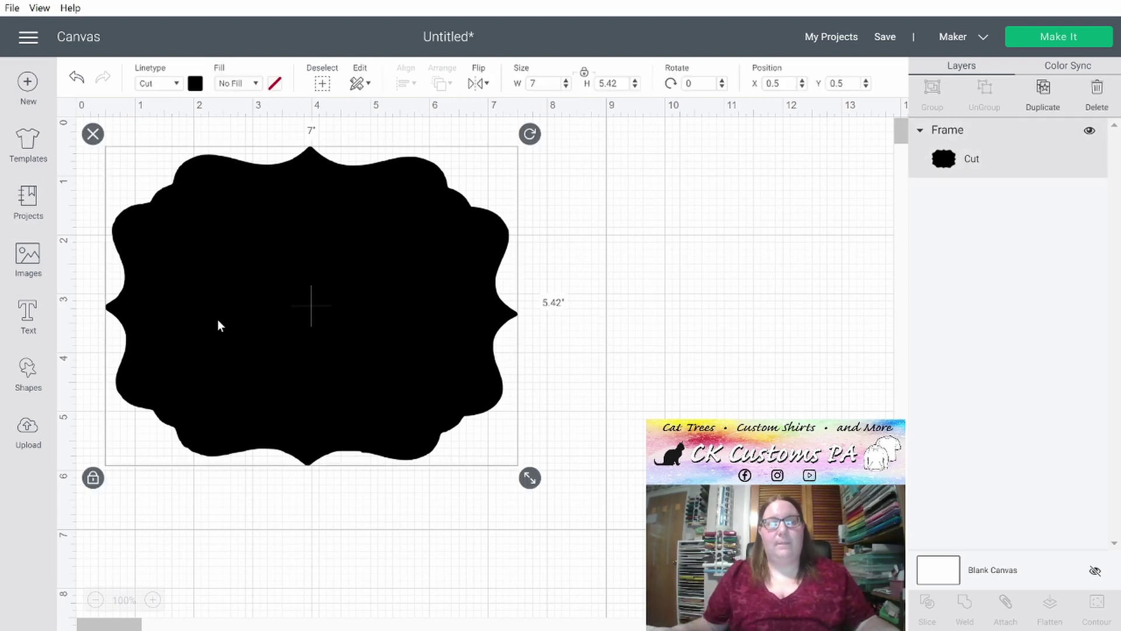
pyautogui.click(195, 84)
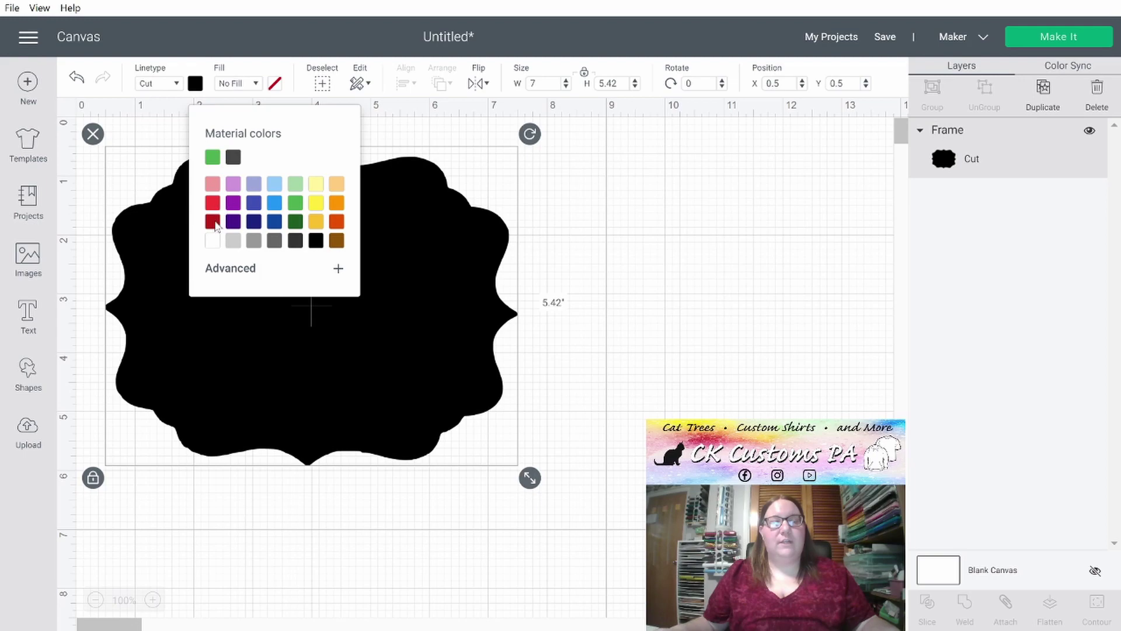
pyautogui.click(214, 245)
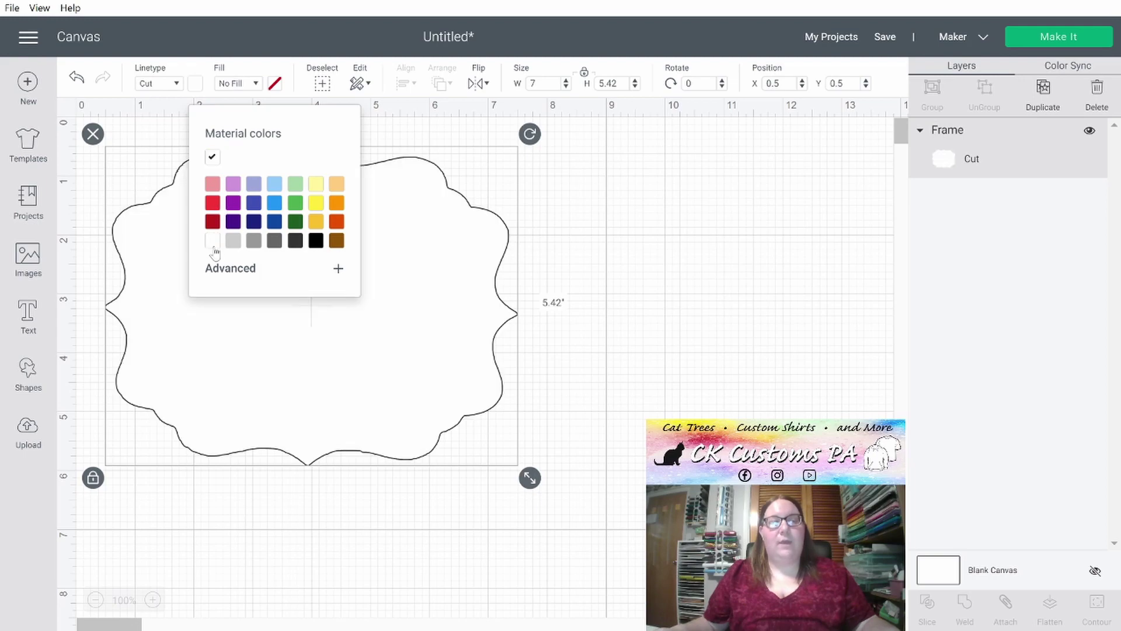
# Step: Reposition the frame at about X 1.58, Y 0.65 and add a circle shape beside it on the canvas
pyautogui.moveTo(419, 377); pyautogui.dragTo(497, 399)
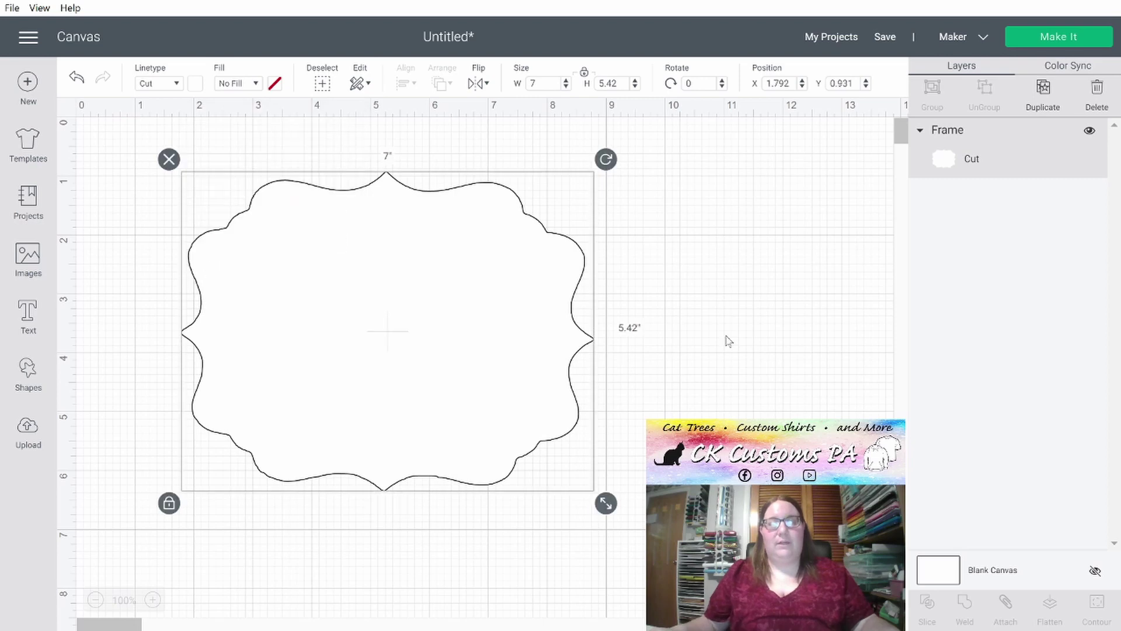
pyautogui.moveTo(425, 352); pyautogui.dragTo(413, 335)
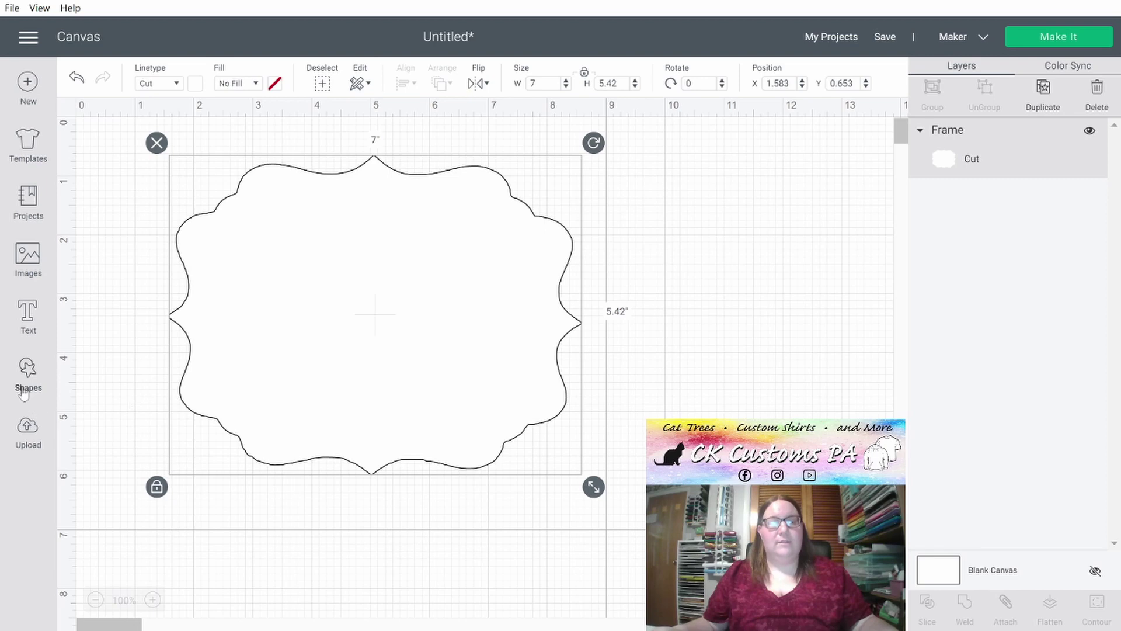
pyautogui.click(28, 370)
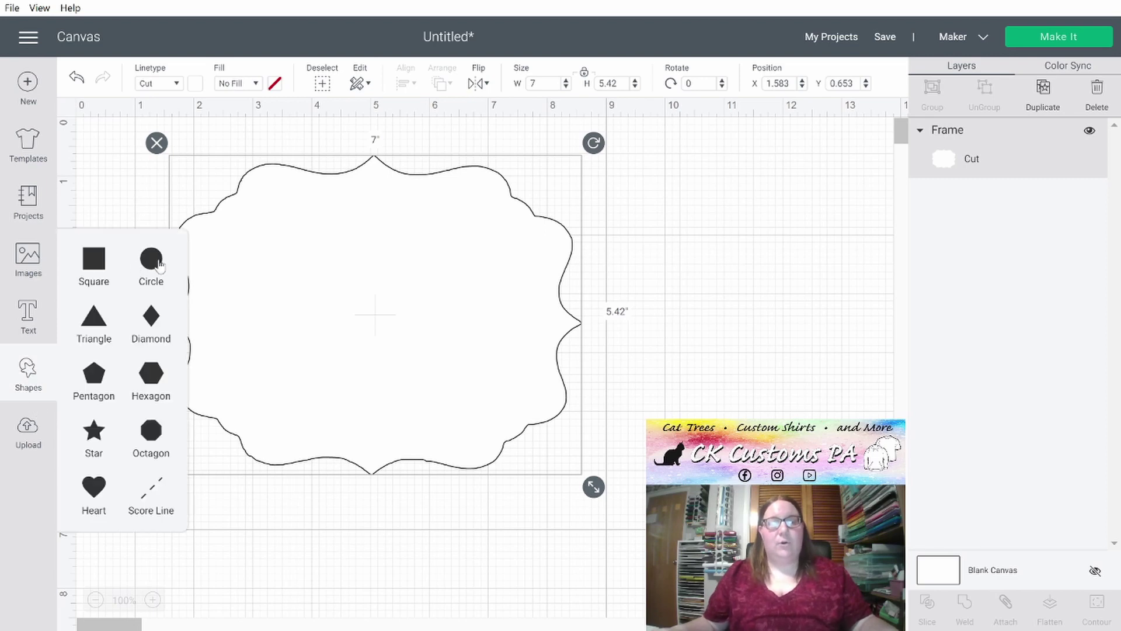
pyautogui.click(151, 260)
pyautogui.moveTo(248, 274); pyautogui.dragTo(723, 295)
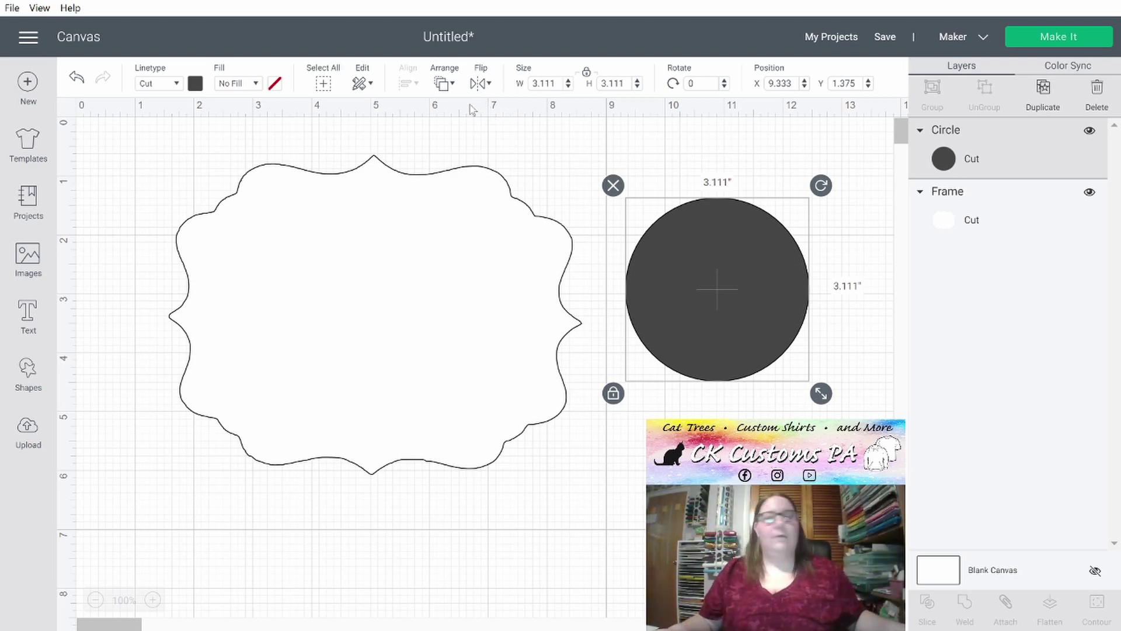
# Step: Set the circle's width to 0.35 inch with proportions locked and move it to about X 9.56, Y 1.32 beside the frame
pyautogui.moveTo(551, 84); pyautogui.dragTo(518, 83)
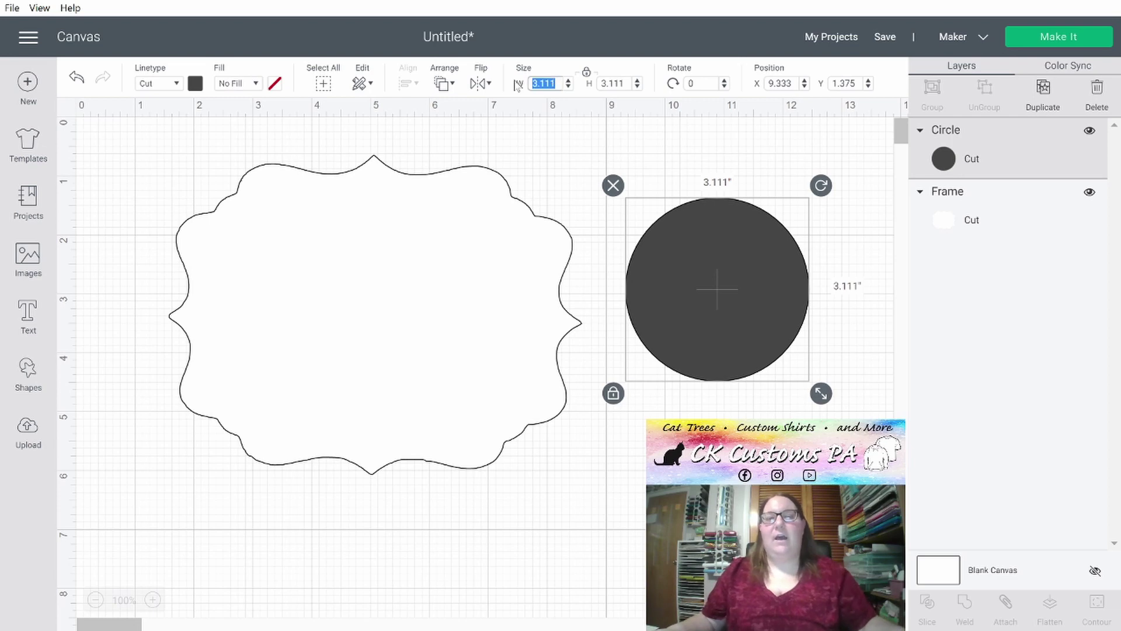
pyautogui.press('BackSpace')
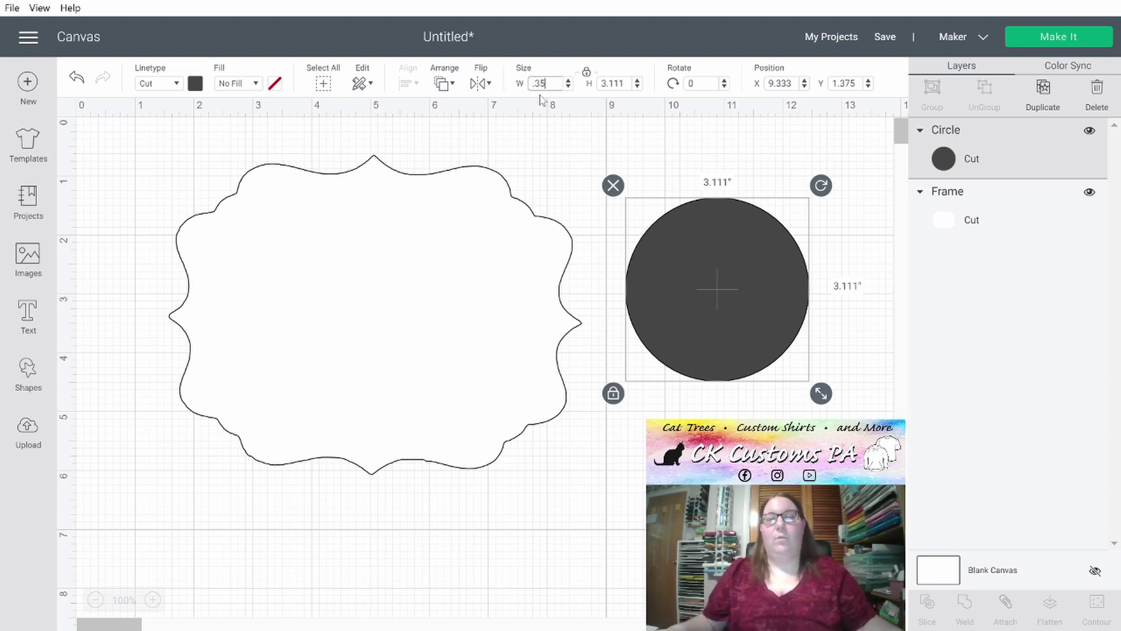
pyautogui.press('Return')
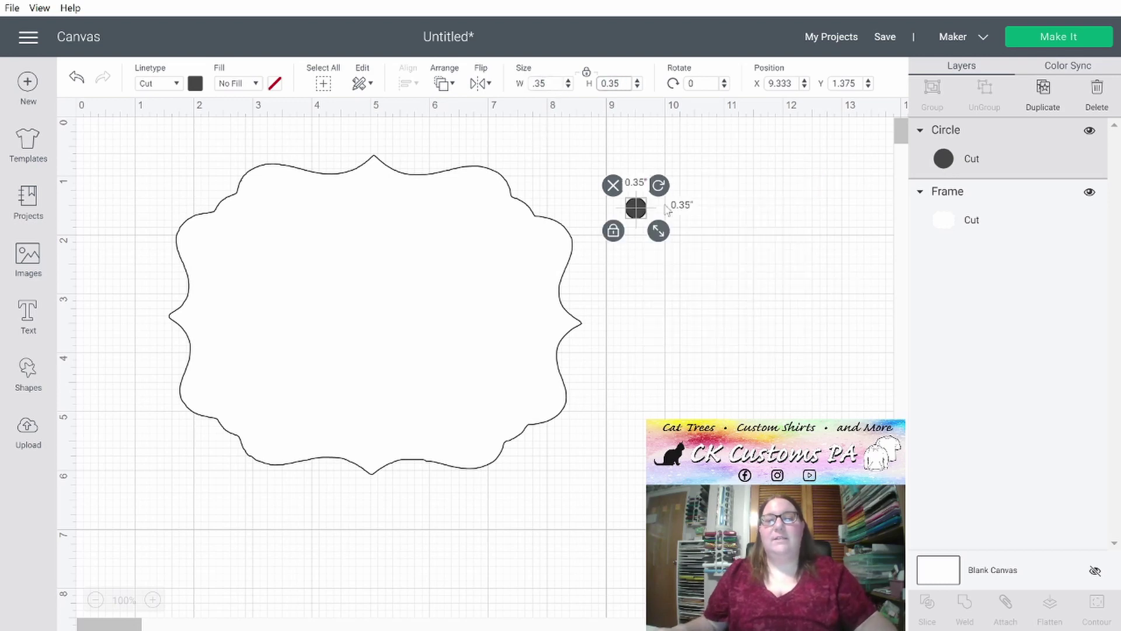
pyautogui.click(692, 295)
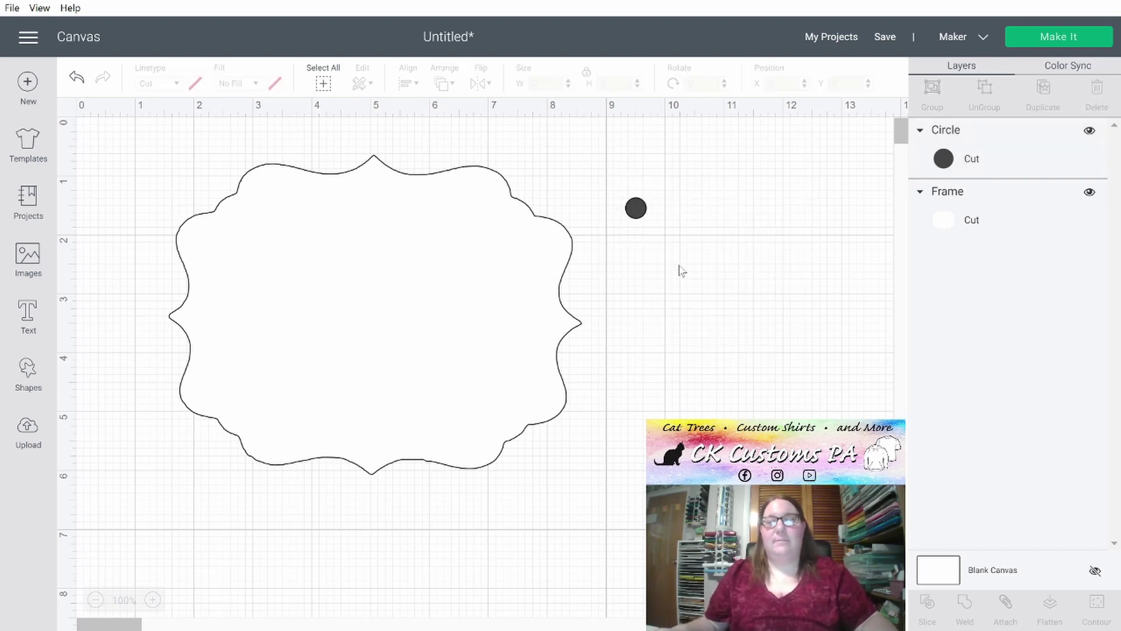
pyautogui.moveTo(642, 219); pyautogui.dragTo(654, 216)
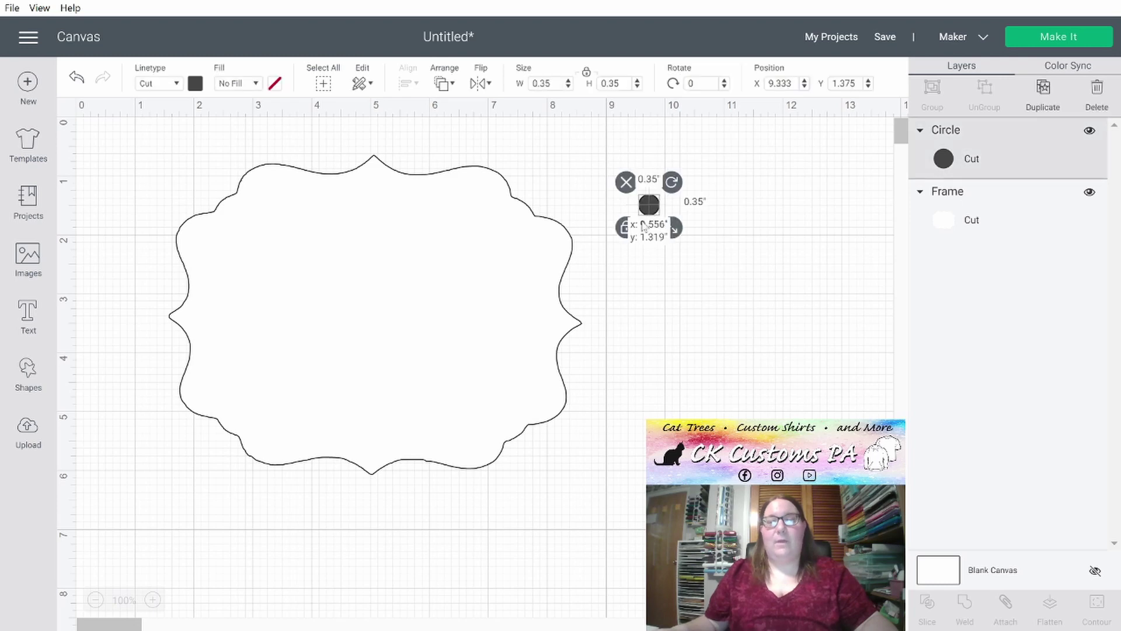
pyautogui.click(682, 313)
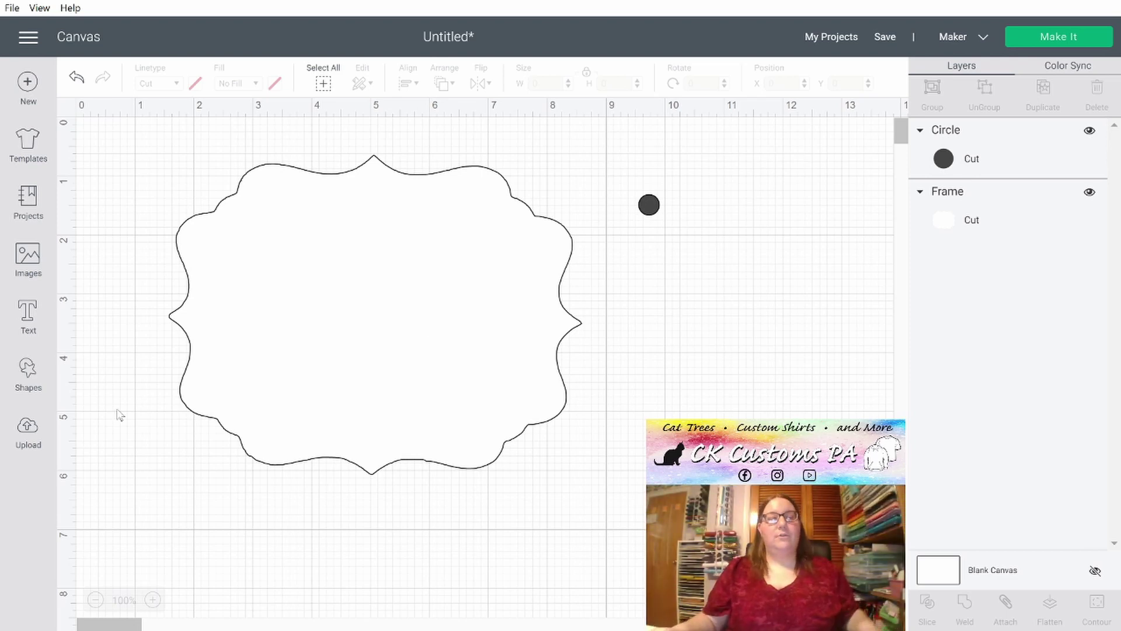
# Step: Add a second circle shape and place it below the small circle, at about X 9.07, Y 2.15
pyautogui.click(25, 371)
pyautogui.click(163, 268)
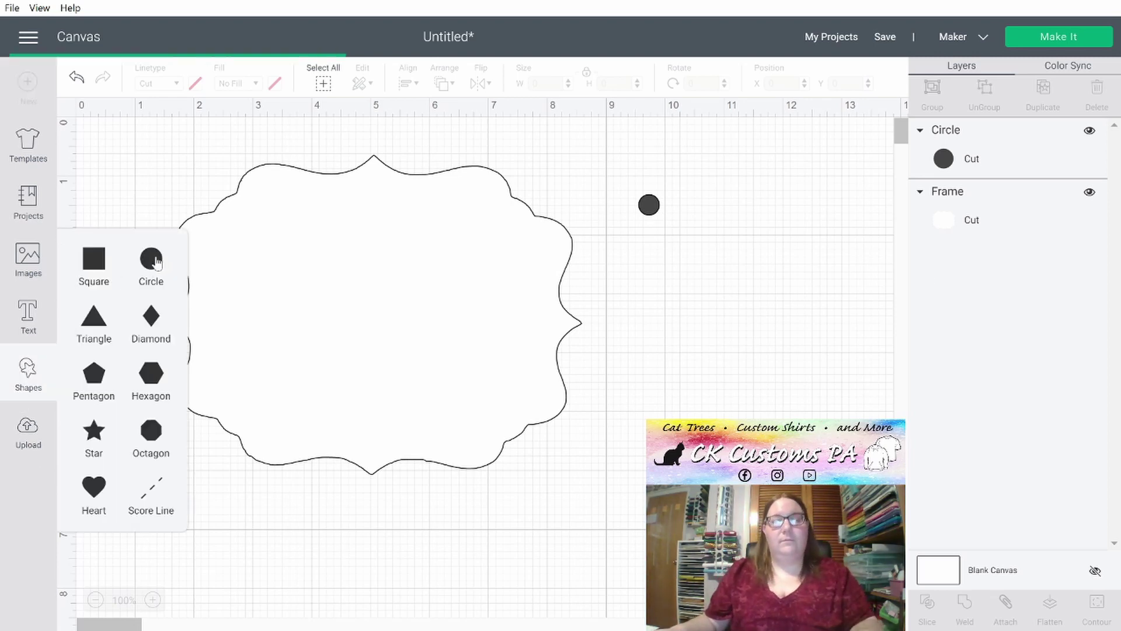
pyautogui.moveTo(275, 301); pyautogui.dragTo(721, 339)
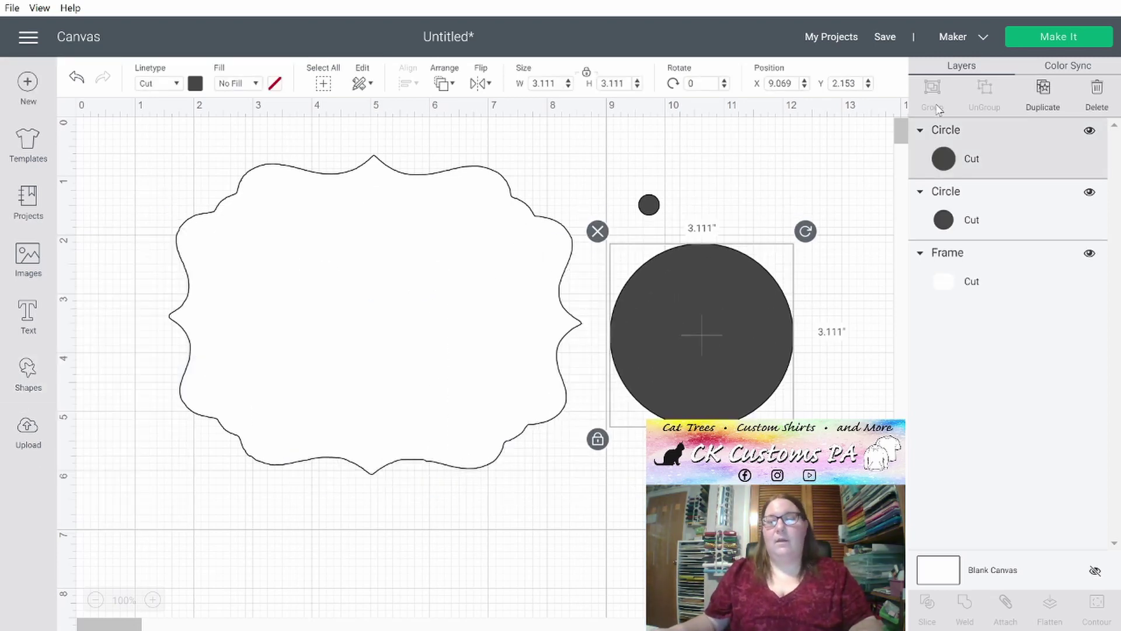
# Step: Duplicate the large circle, shrink the copy to about 2.86 inches, and position it inside the original so an even rim remains
pyautogui.click(1043, 90)
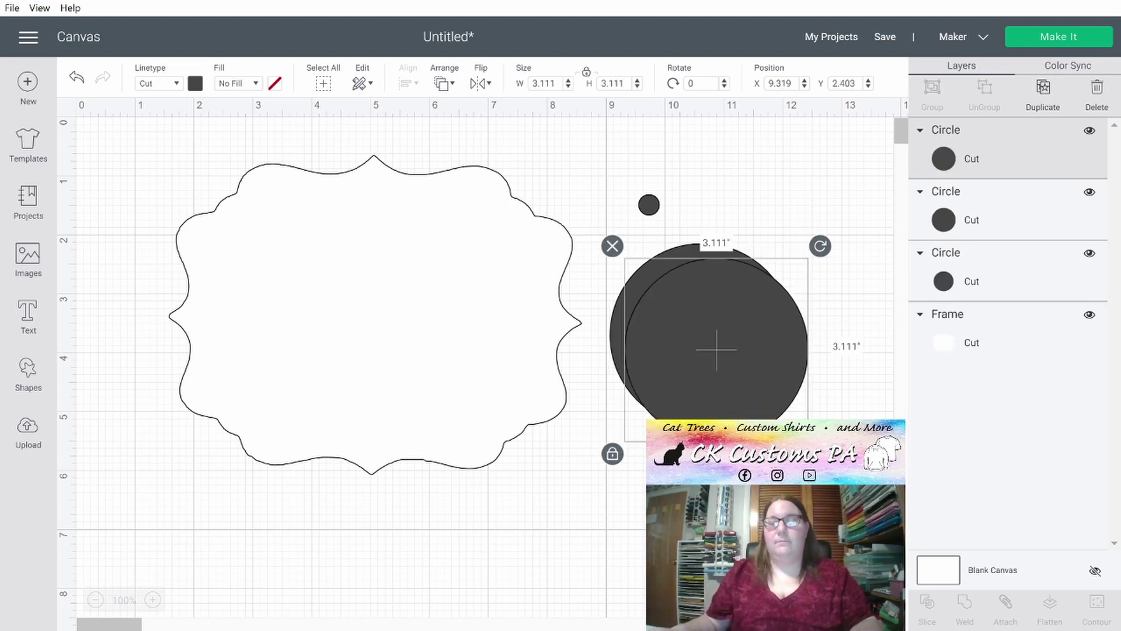
pyautogui.moveTo(819, 454); pyautogui.dragTo(806, 439)
pyautogui.moveTo(702, 345); pyautogui.dragTo(694, 339)
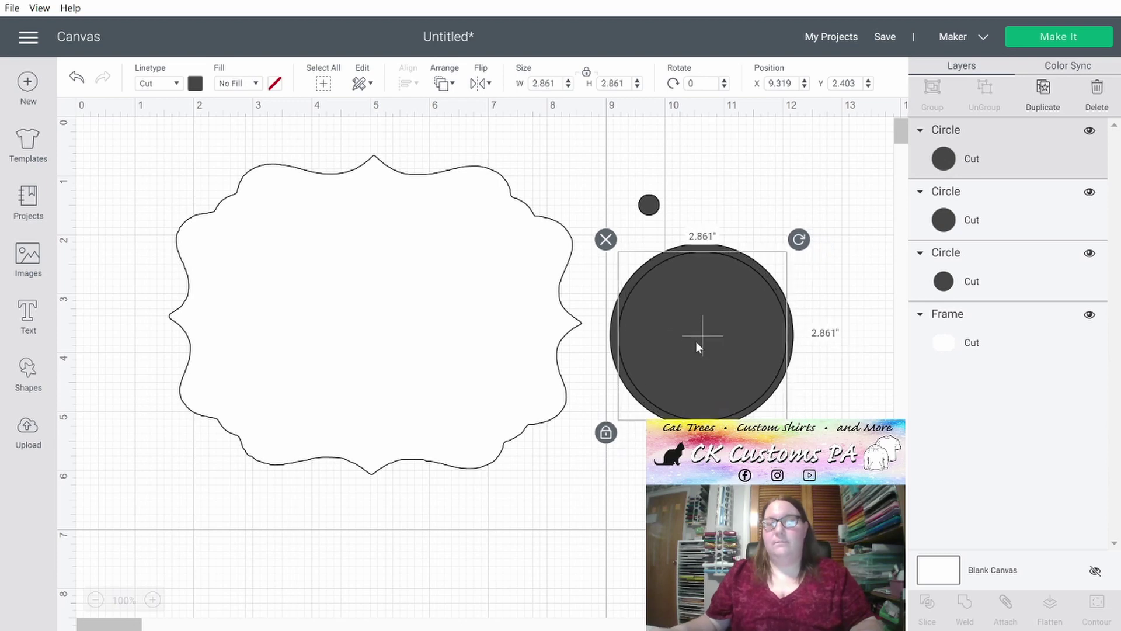
pyautogui.click(775, 392)
pyautogui.click(758, 332)
pyautogui.click(816, 396)
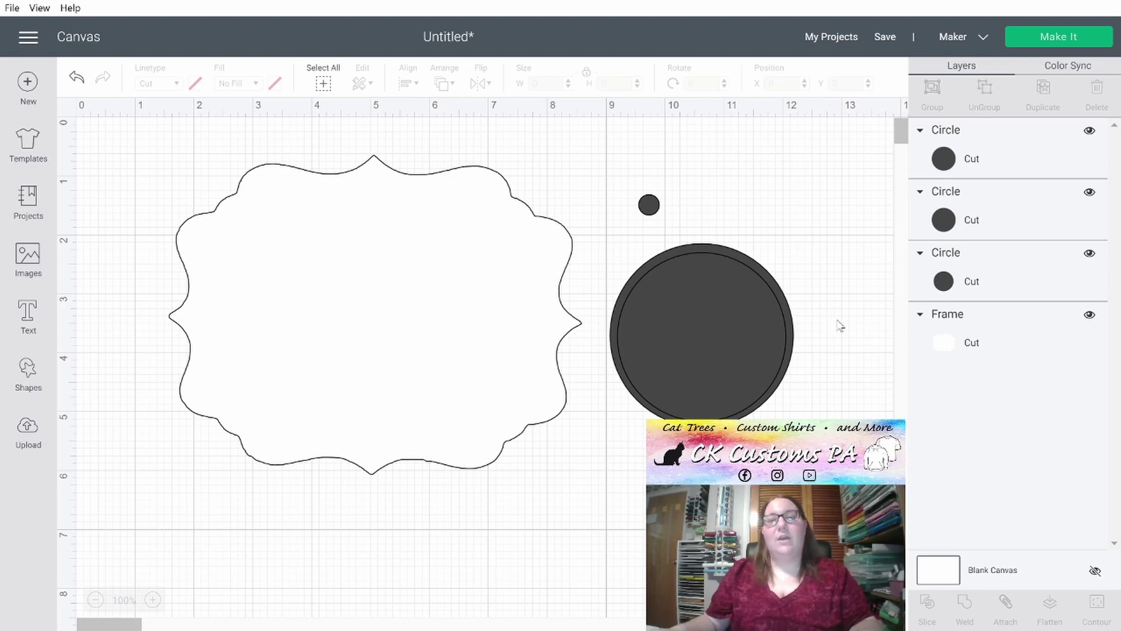
# Step: Center the two large circles on each other
pyautogui.moveTo(837, 320); pyautogui.dragTo(678, 383)
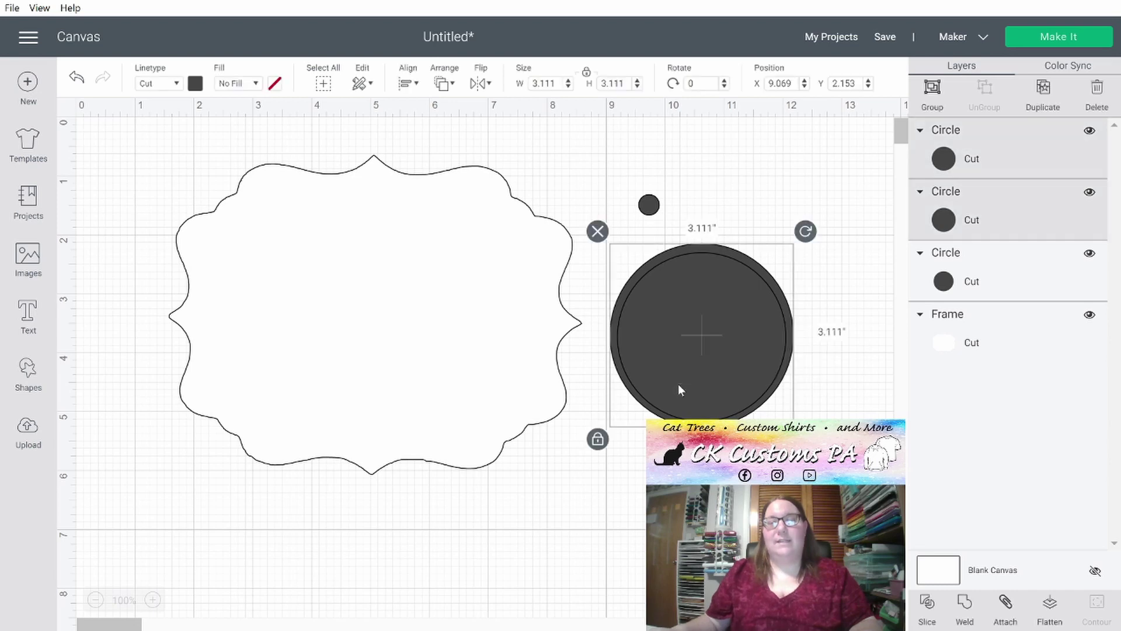
pyautogui.click(406, 86)
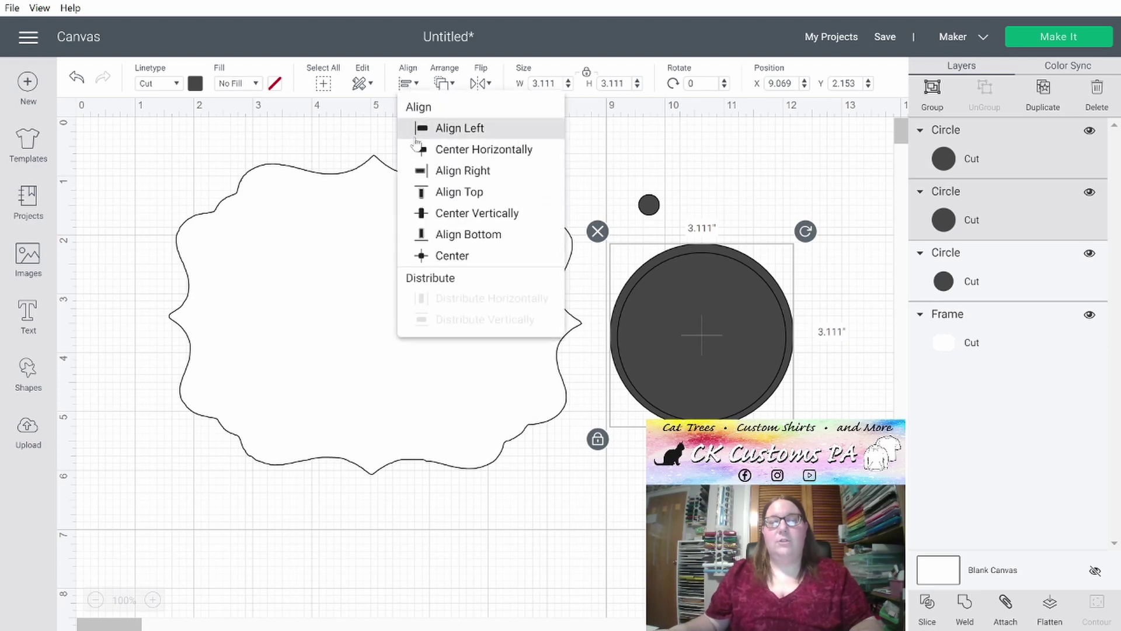
pyautogui.click(452, 257)
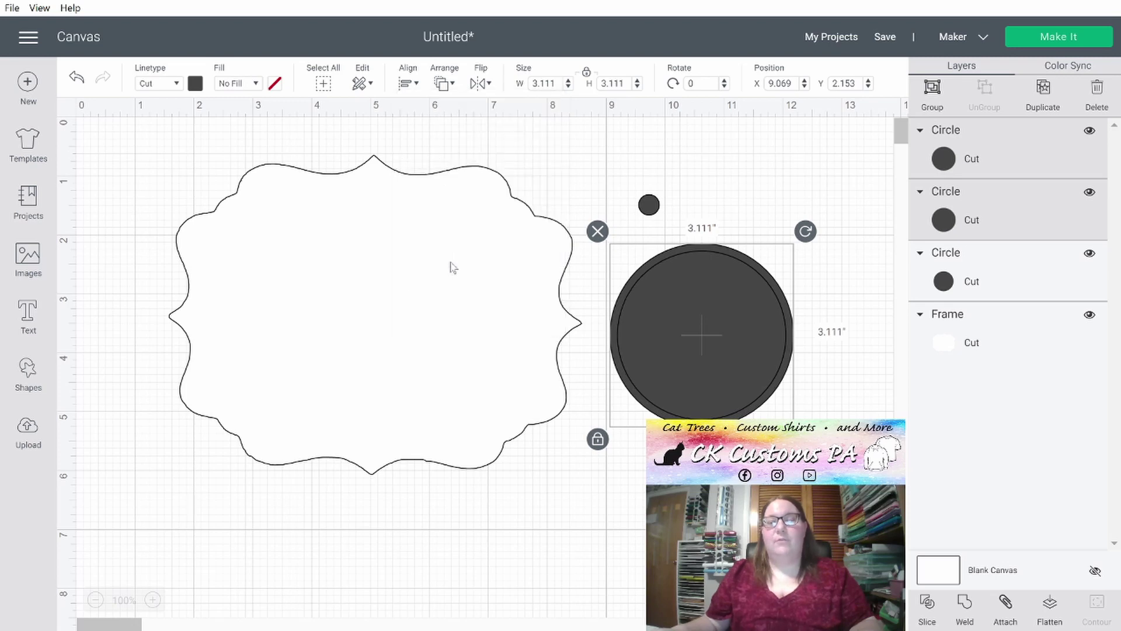
pyautogui.press('Escape')
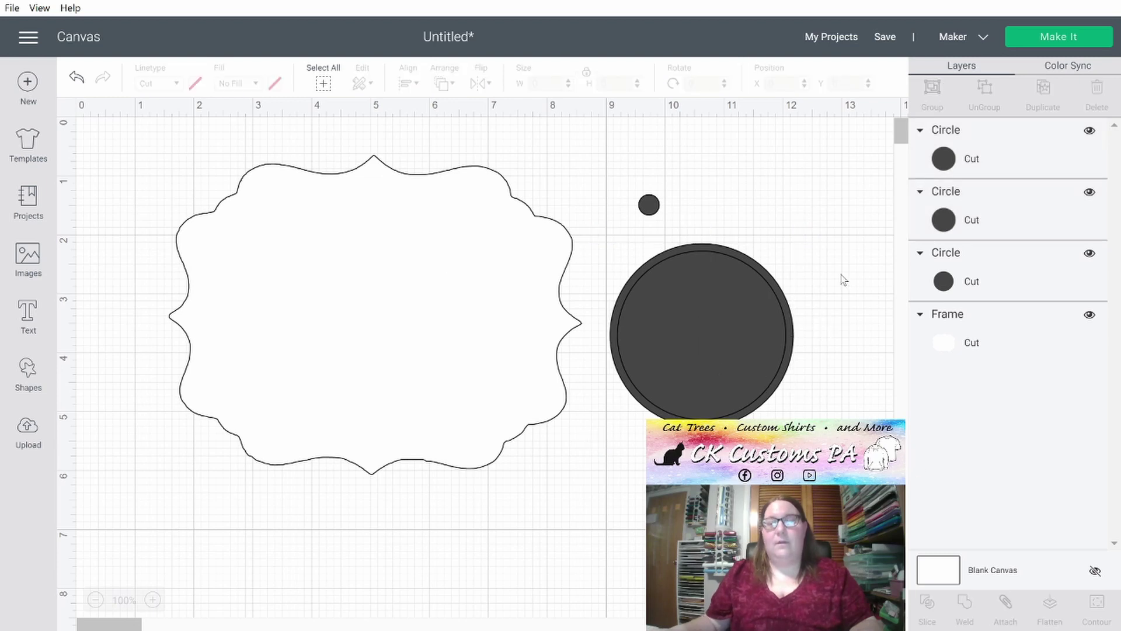
# Step: Slice the two concentric circles and move the resulting ring and inner discs apart
pyautogui.moveTo(841, 272); pyautogui.dragTo(715, 343)
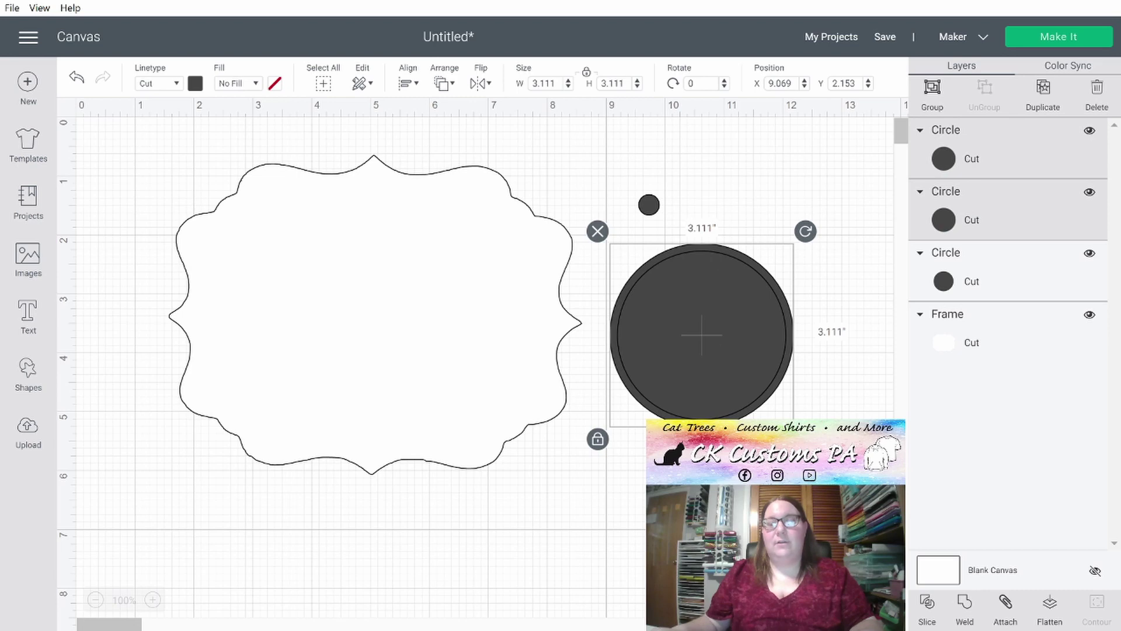
pyautogui.click(927, 605)
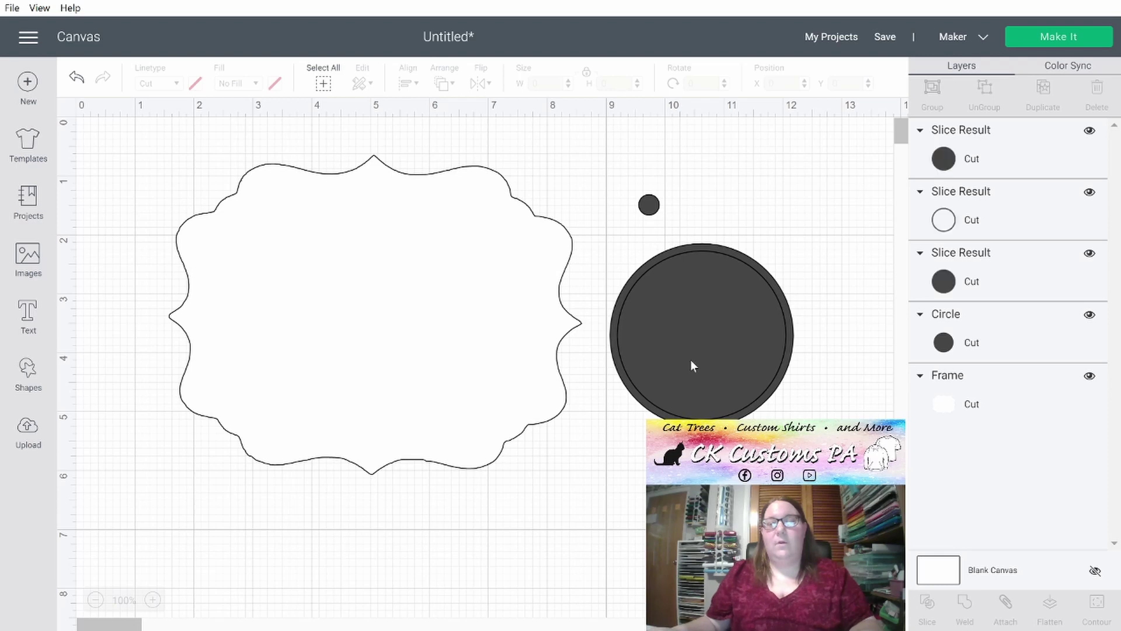
pyautogui.click(689, 321)
pyautogui.moveTo(690, 331); pyautogui.dragTo(619, 498)
pyautogui.moveTo(724, 300); pyautogui.dragTo(770, 267)
pyautogui.moveTo(629, 340); pyautogui.dragTo(569, 511)
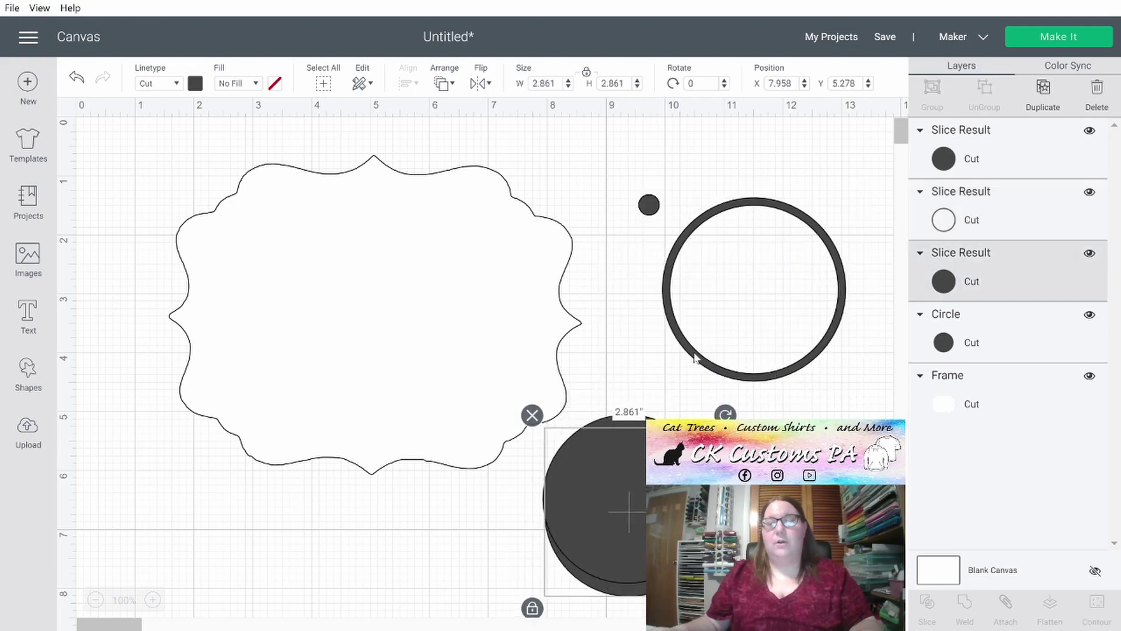
pyautogui.moveTo(703, 371); pyautogui.dragTo(724, 391)
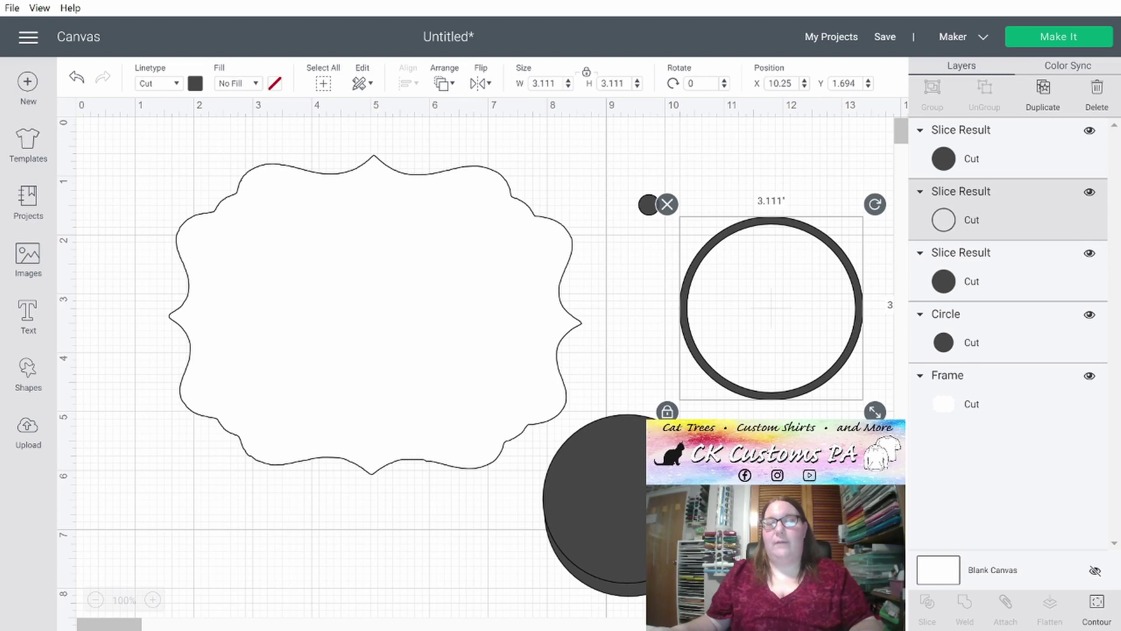
# Step: Delete the two leftover solid discs from the slice and nudge the ring to about X 10.28, Y 1.64
pyautogui.click(623, 481)
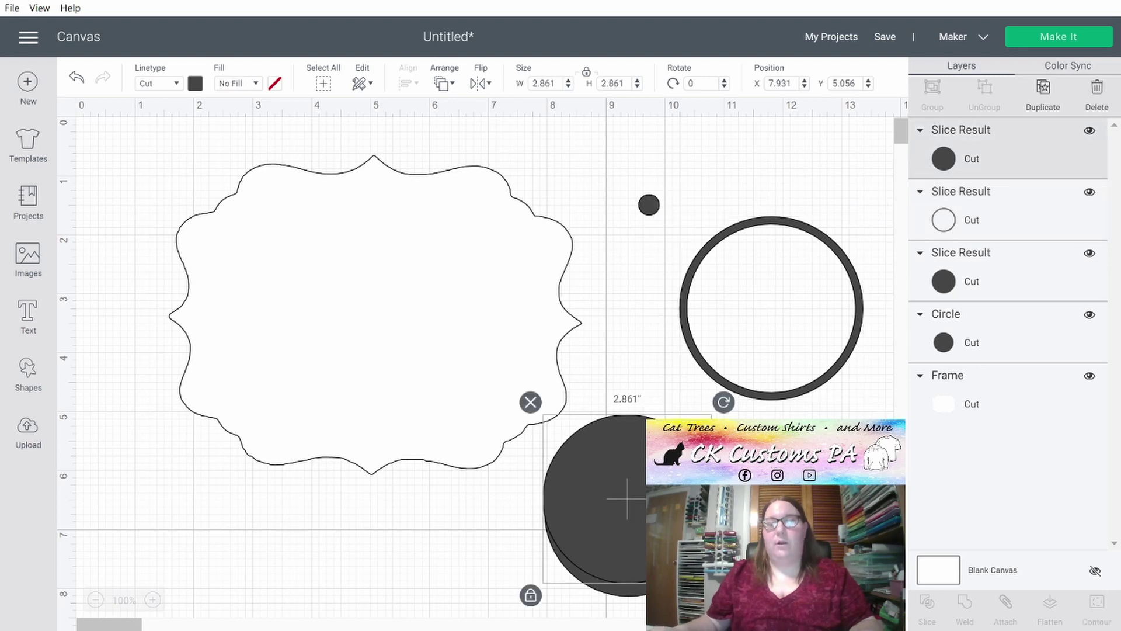
pyautogui.click(530, 402)
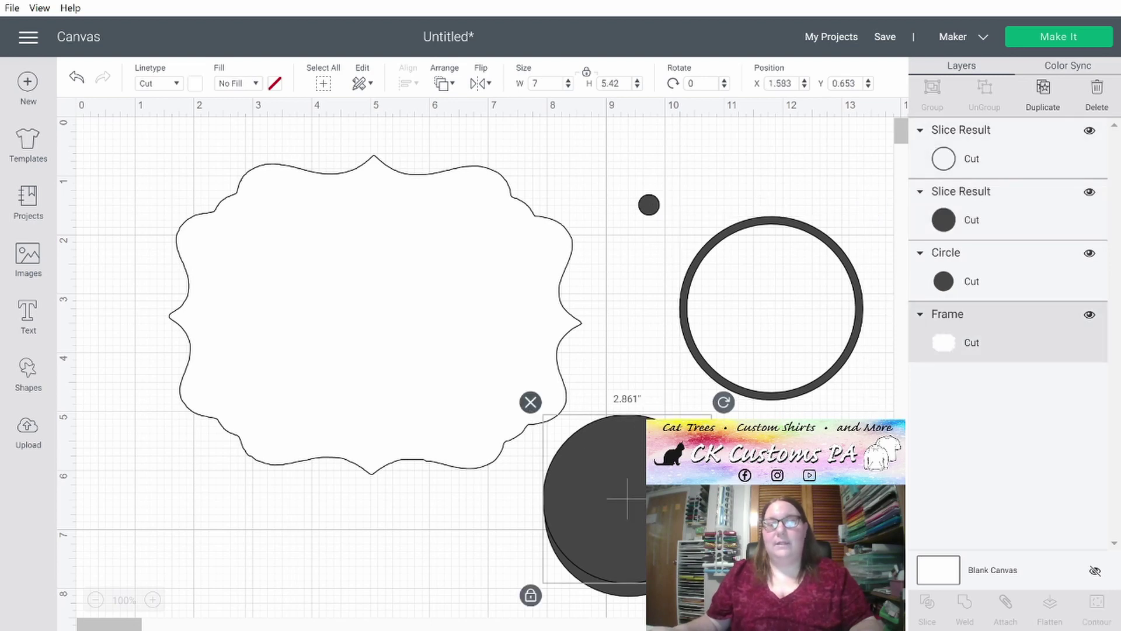
pyautogui.click(532, 416)
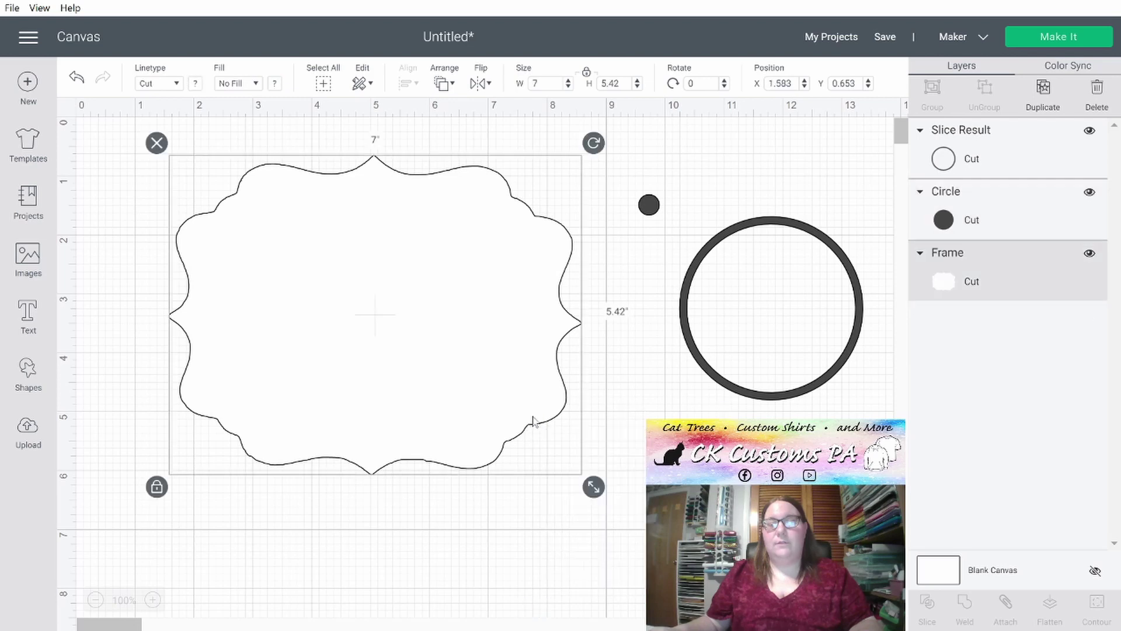
pyautogui.click(699, 353)
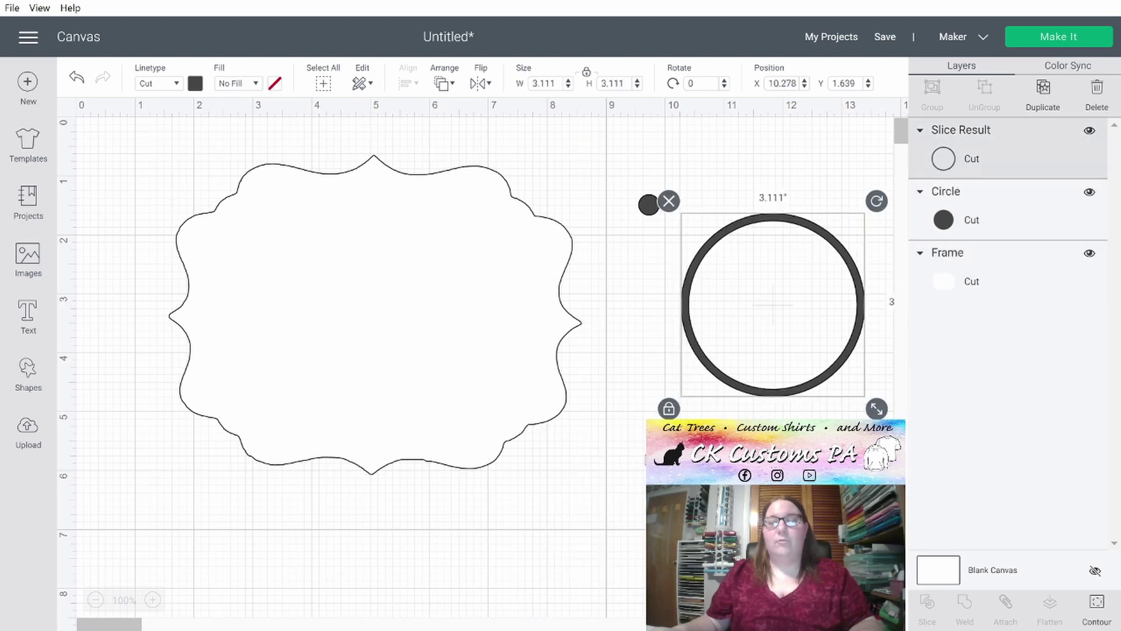
pyautogui.click(679, 375)
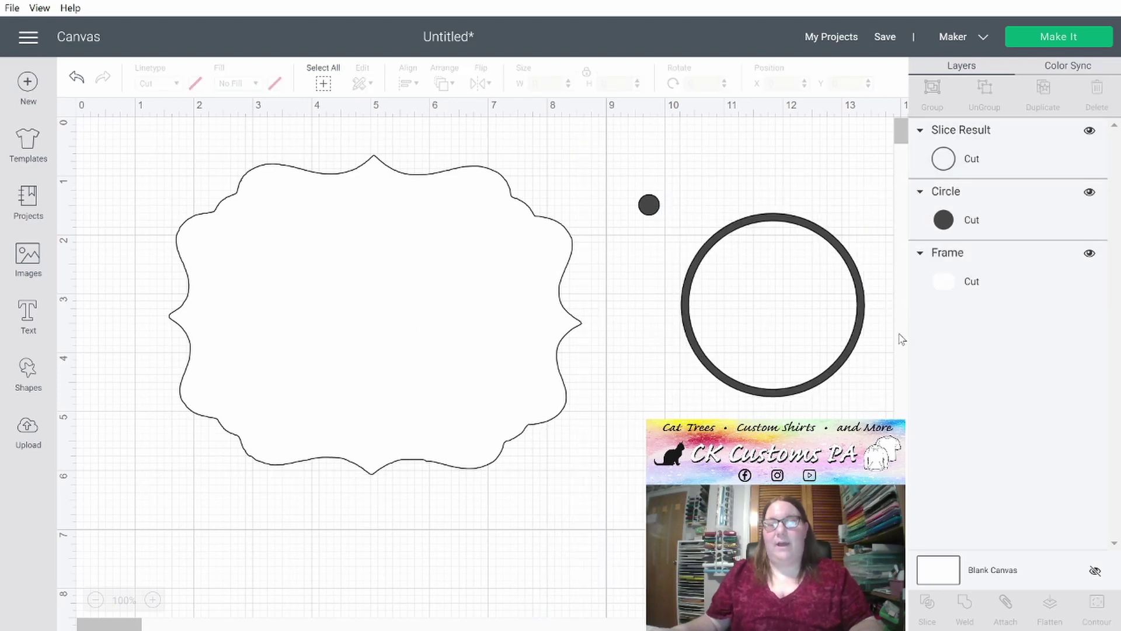
# Step: Add a square, place it over the lower part of the ring, and enlarge it to about 4.07 inches
pyautogui.click(23, 377)
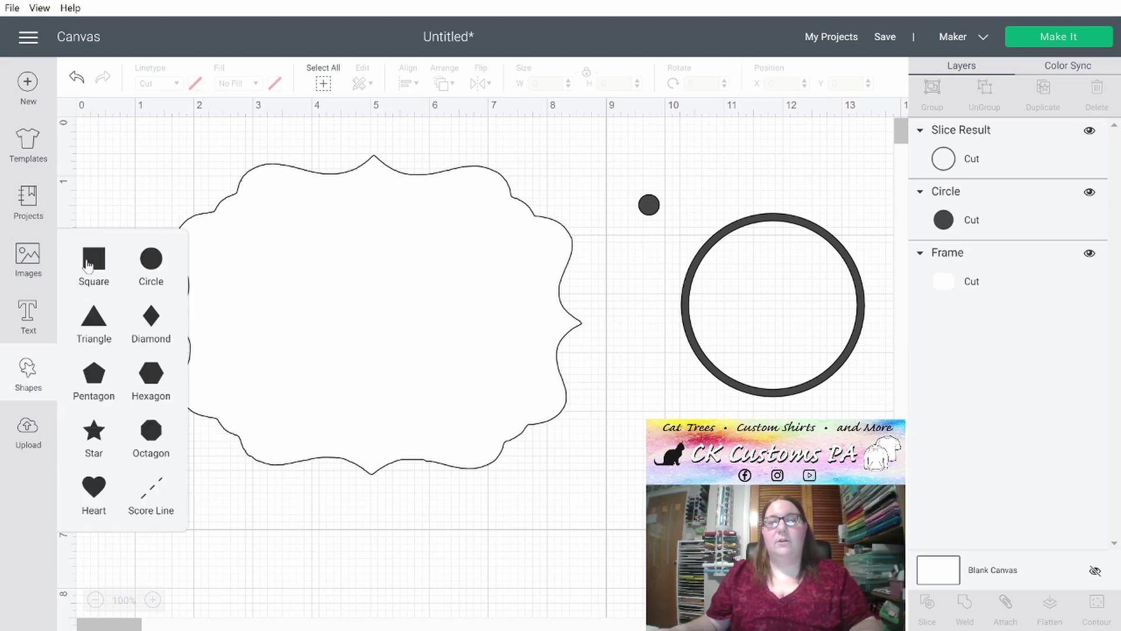
pyautogui.click(88, 263)
pyautogui.moveTo(313, 350); pyautogui.dragTo(710, 398)
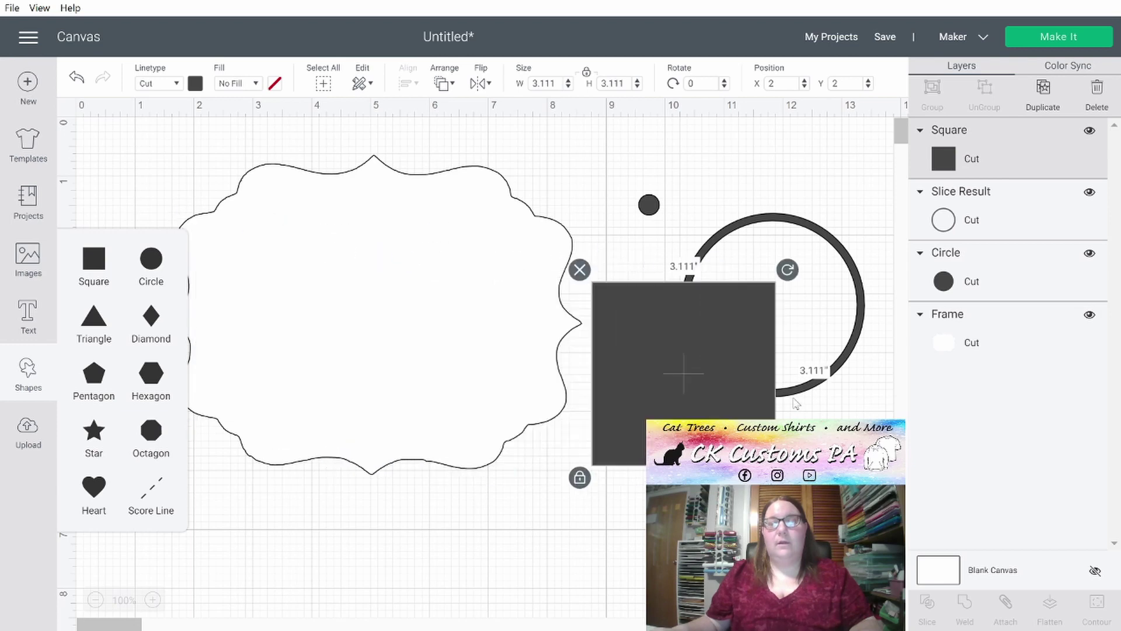
pyautogui.moveTo(794, 402); pyautogui.dragTo(757, 404)
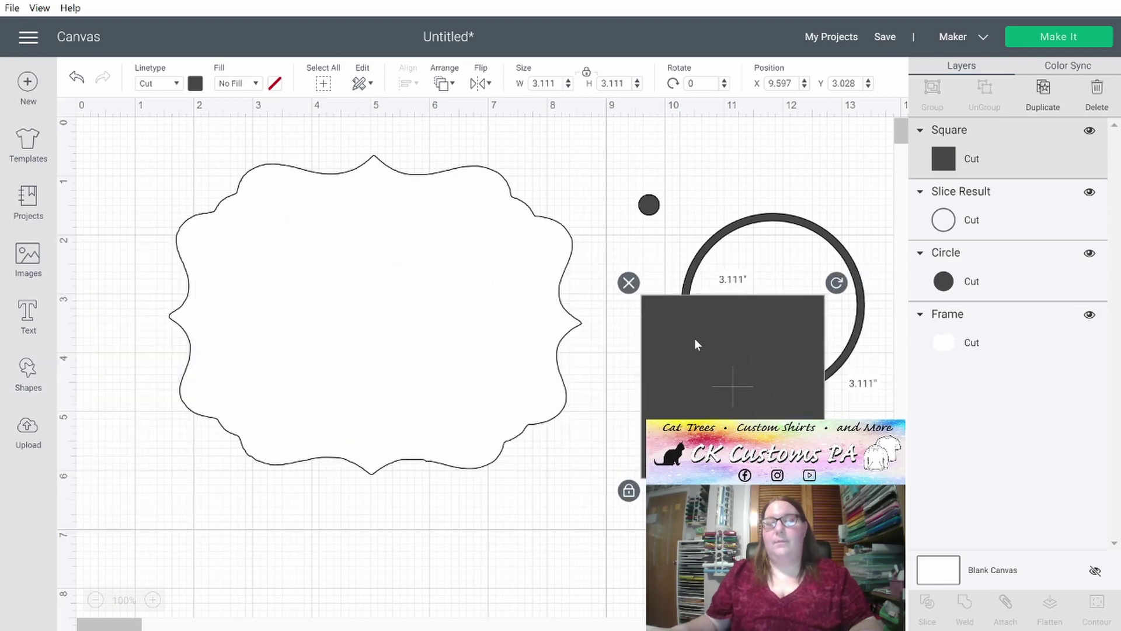
pyautogui.moveTo(837, 491); pyautogui.dragTo(892, 546)
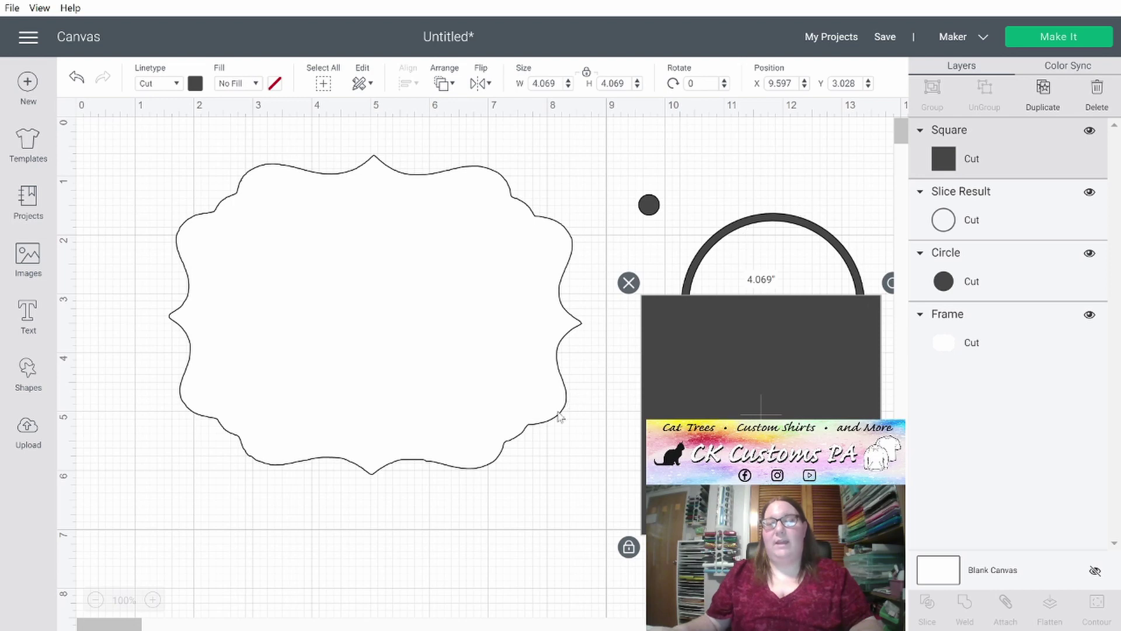
# Step: Slice the ring with the square to separate its upper arc
pyautogui.click(816, 183)
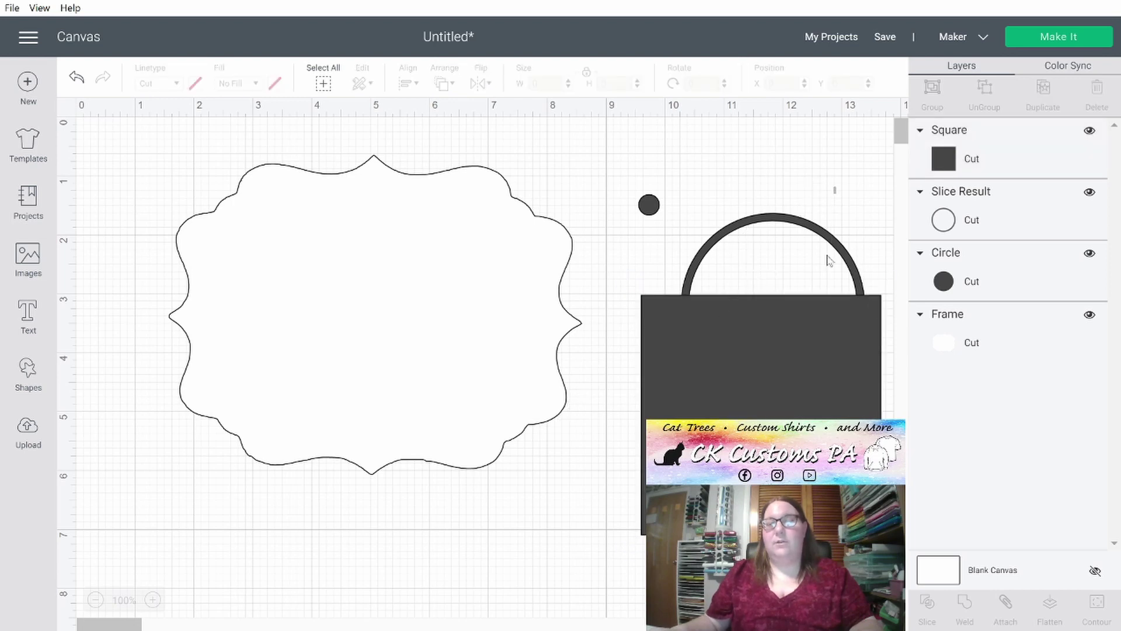
pyautogui.moveTo(836, 185); pyautogui.dragTo(790, 370)
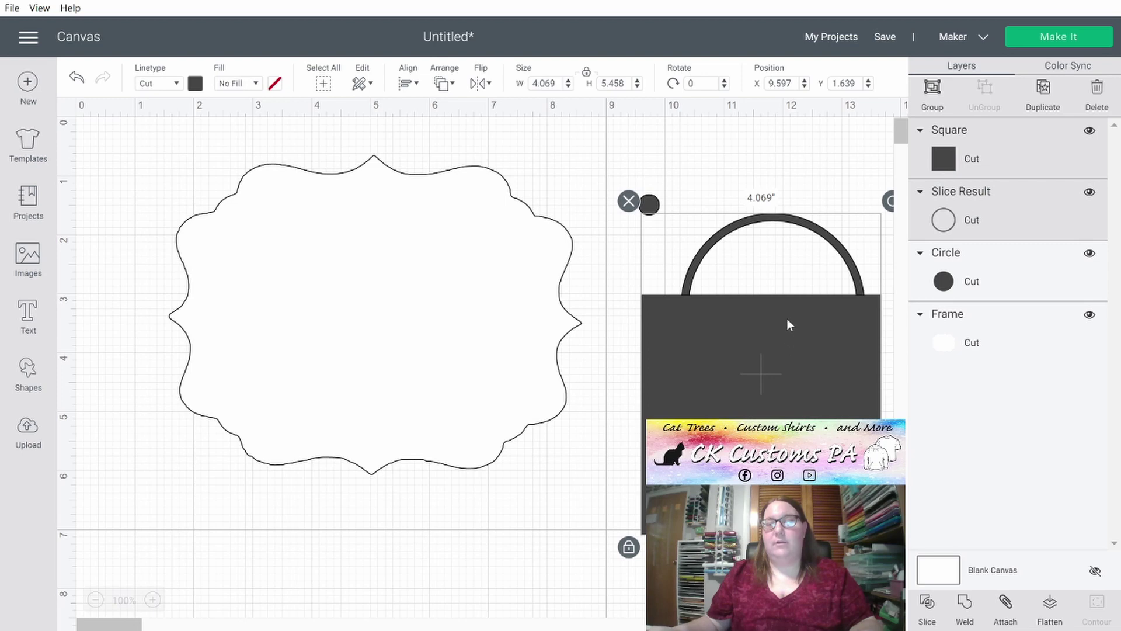
pyautogui.click(933, 616)
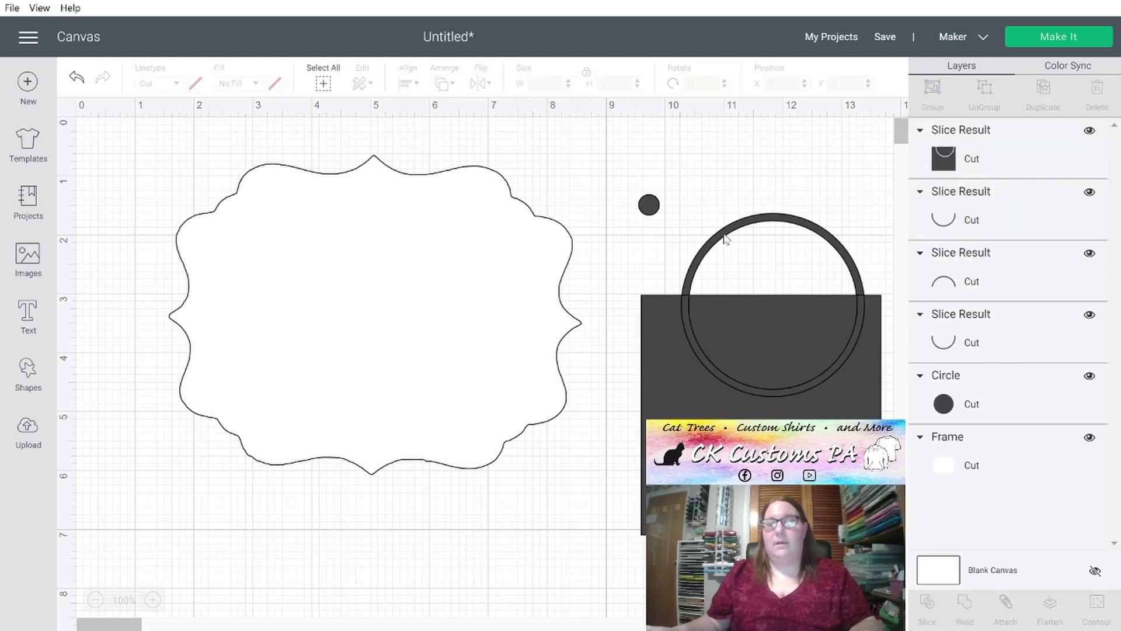
# Step: Move the sliced arc clear of the square to about X 10.26, Y 0.57 and delete the leftover slice pieces
pyautogui.moveTo(725, 238); pyautogui.dragTo(724, 176)
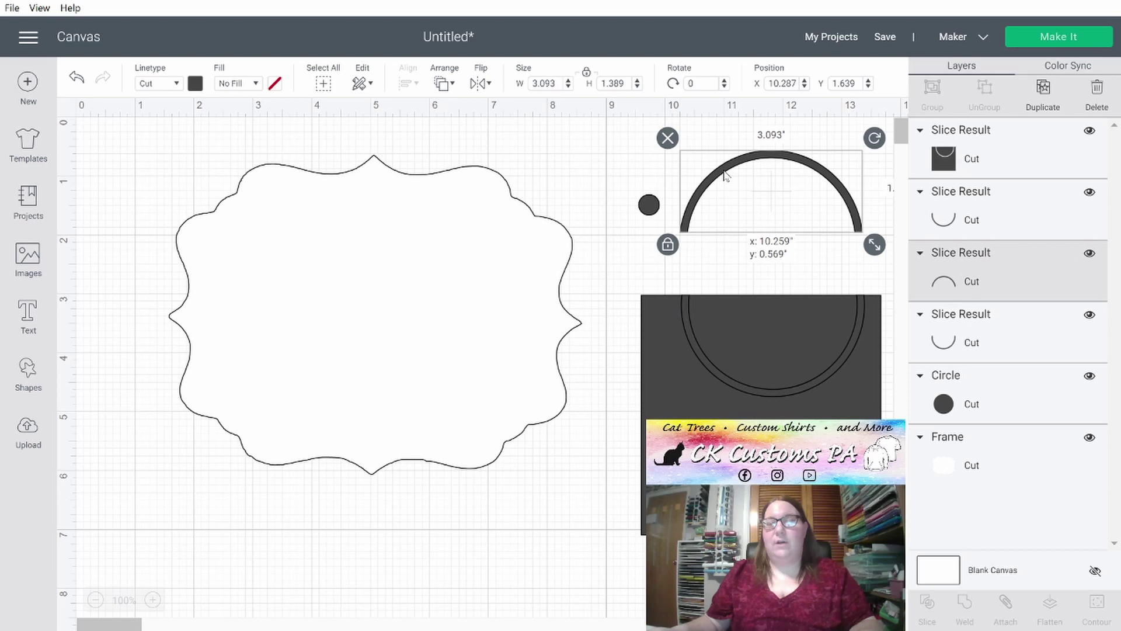
pyautogui.click(587, 465)
pyautogui.moveTo(738, 276); pyautogui.dragTo(673, 374)
pyautogui.click(629, 282)
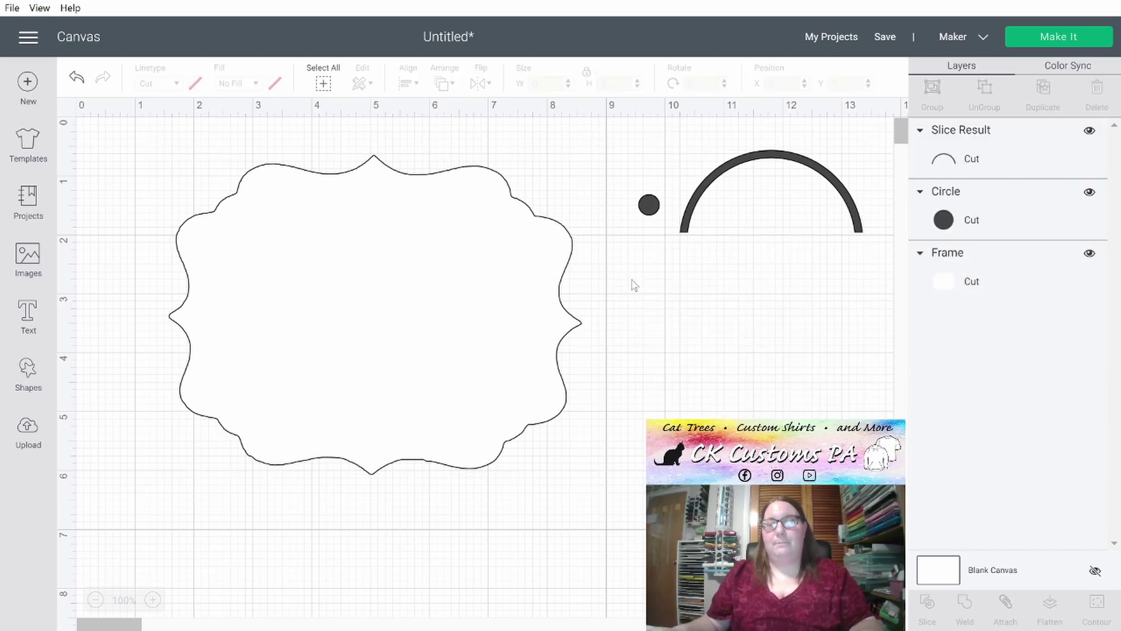
# Step: Place the arc below the small circle at about X 9.63, Y 2.39 and rotate it to 90 degrees
pyautogui.moveTo(692, 201); pyautogui.dragTo(657, 309)
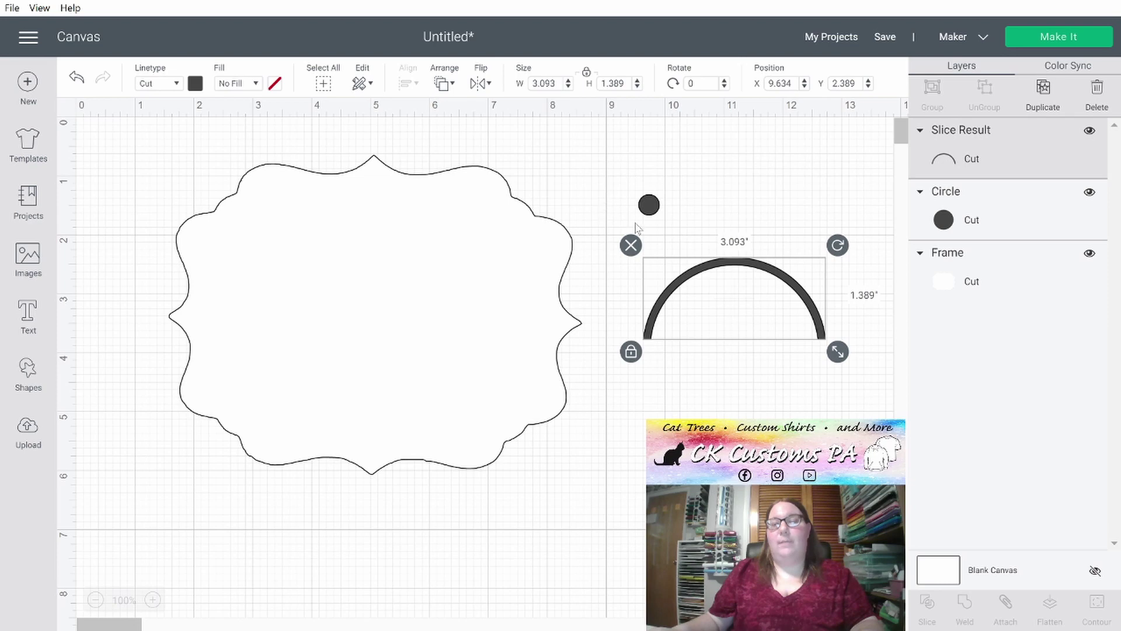
pyautogui.moveTo(650, 205); pyautogui.dragTo(661, 192)
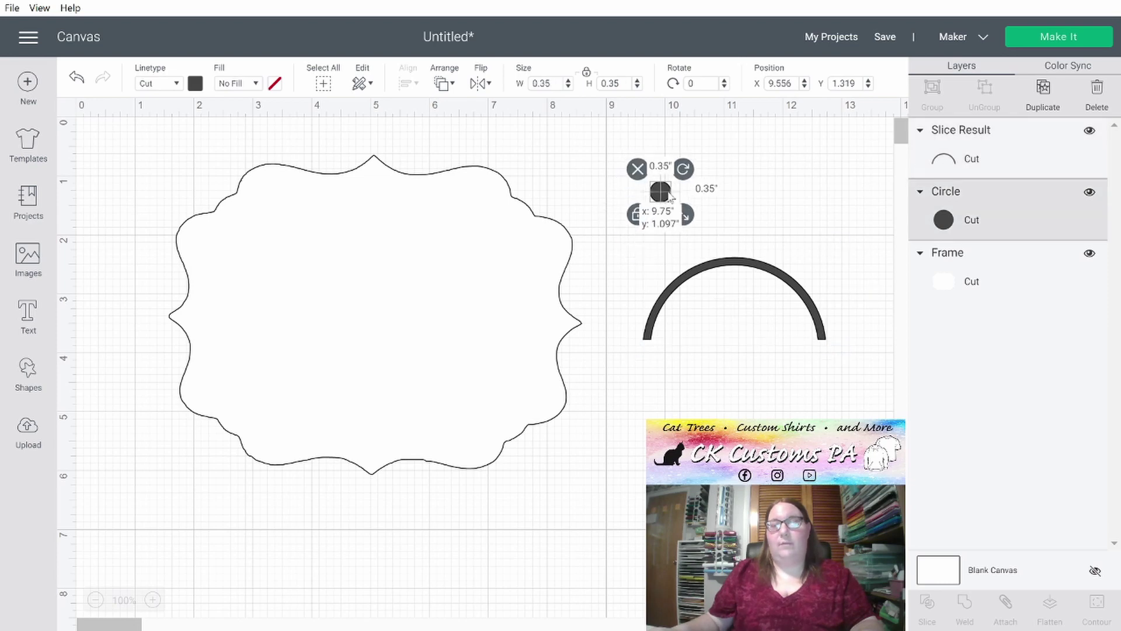
pyautogui.click(713, 274)
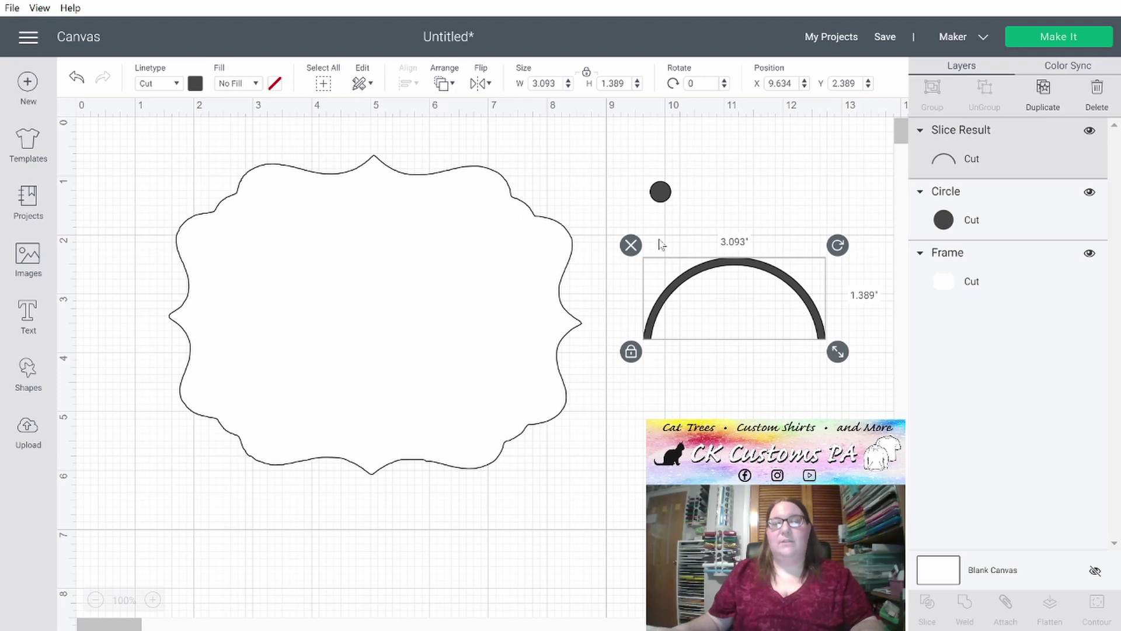
pyautogui.doubleClick(697, 83)
pyautogui.write('90')
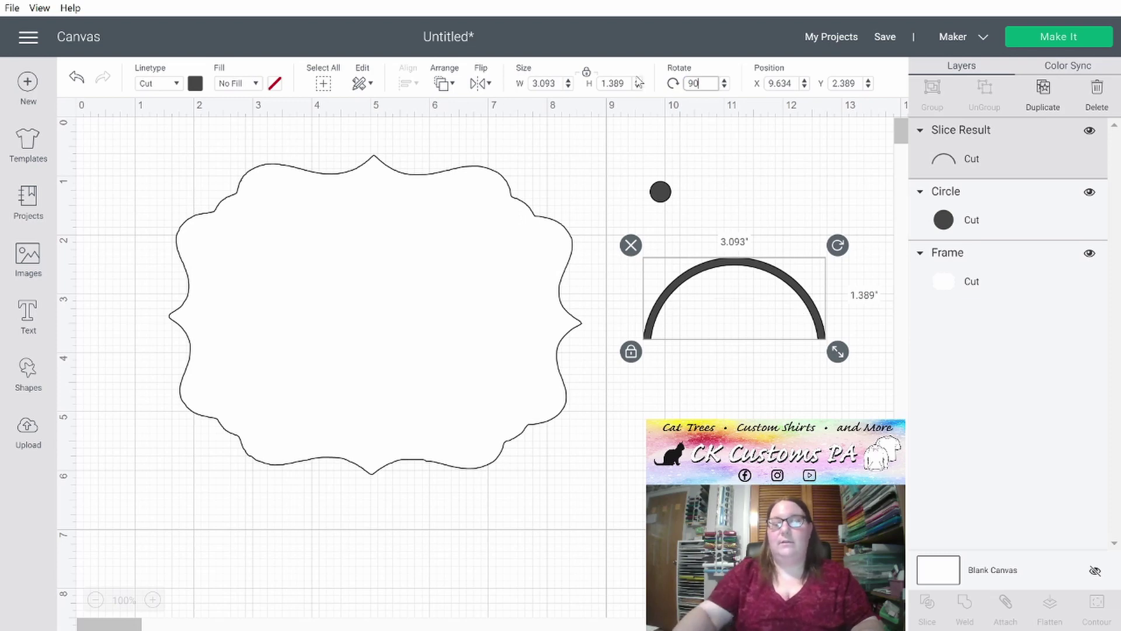
pyautogui.press('Return')
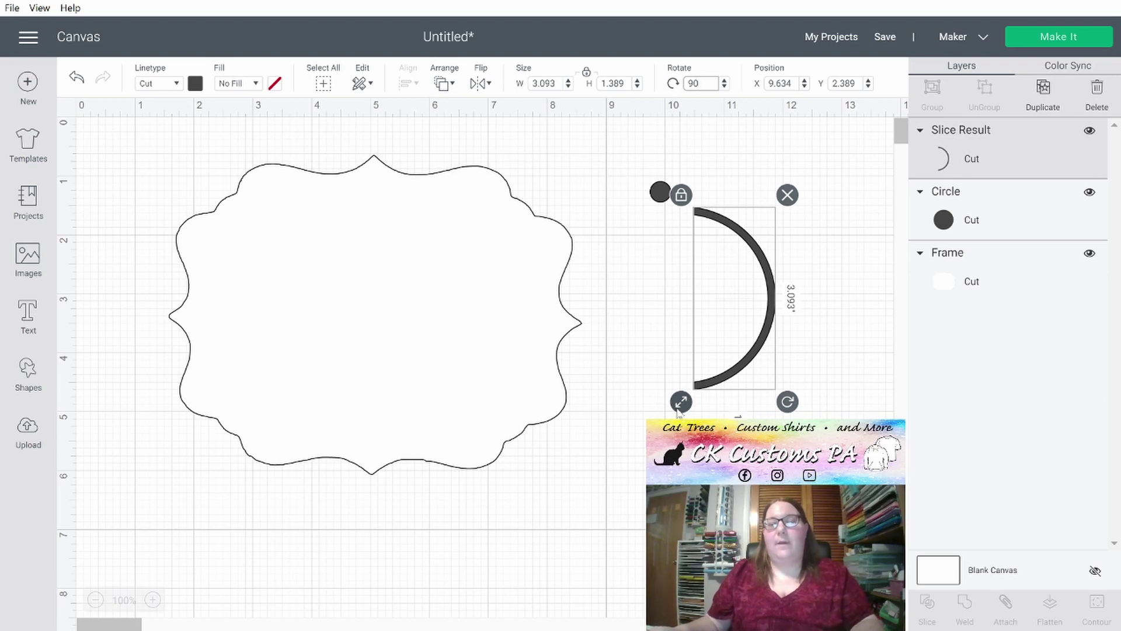
# Step: Unlock the arc's proportions and shrink it to about 1 inch across and 1.23 inches tall
pyautogui.click(686, 200)
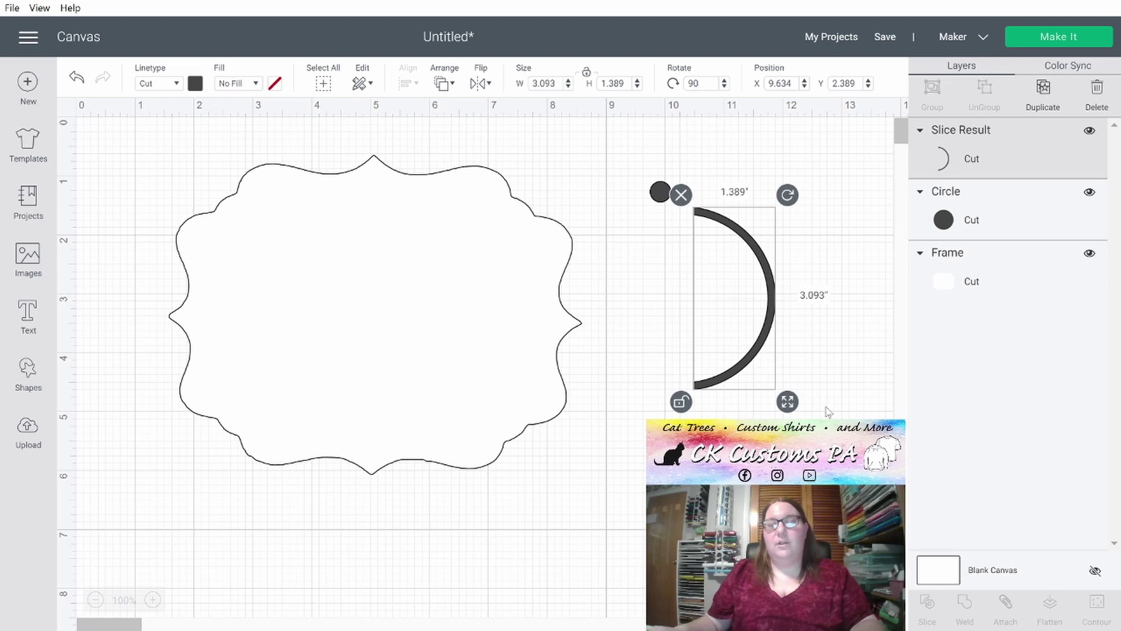
pyautogui.moveTo(788, 403); pyautogui.dragTo(767, 296)
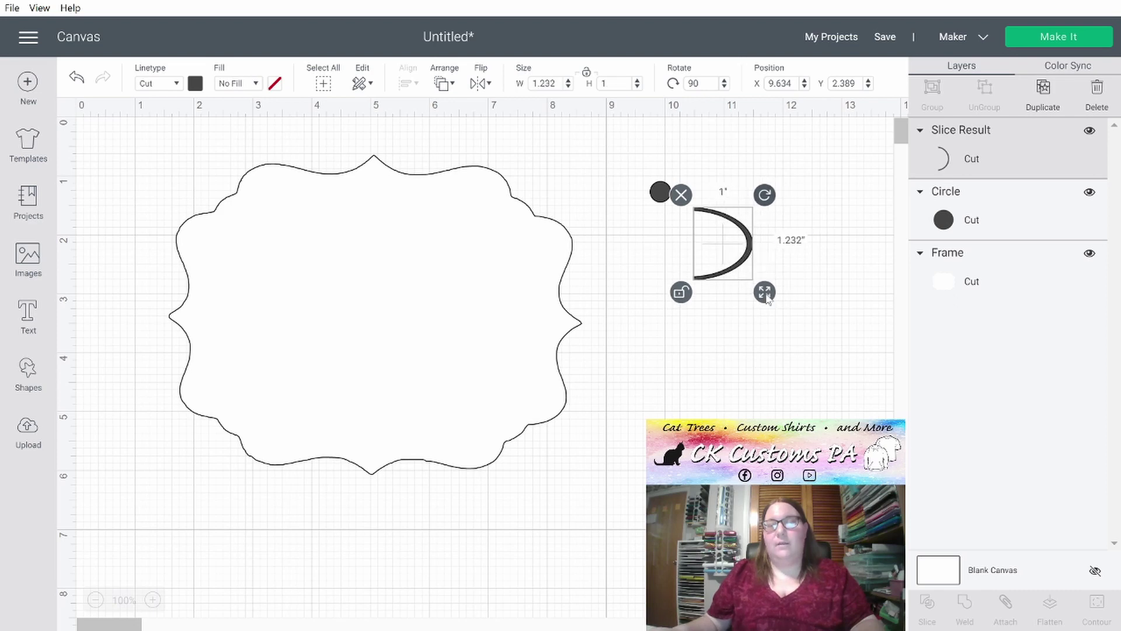
pyautogui.click(642, 213)
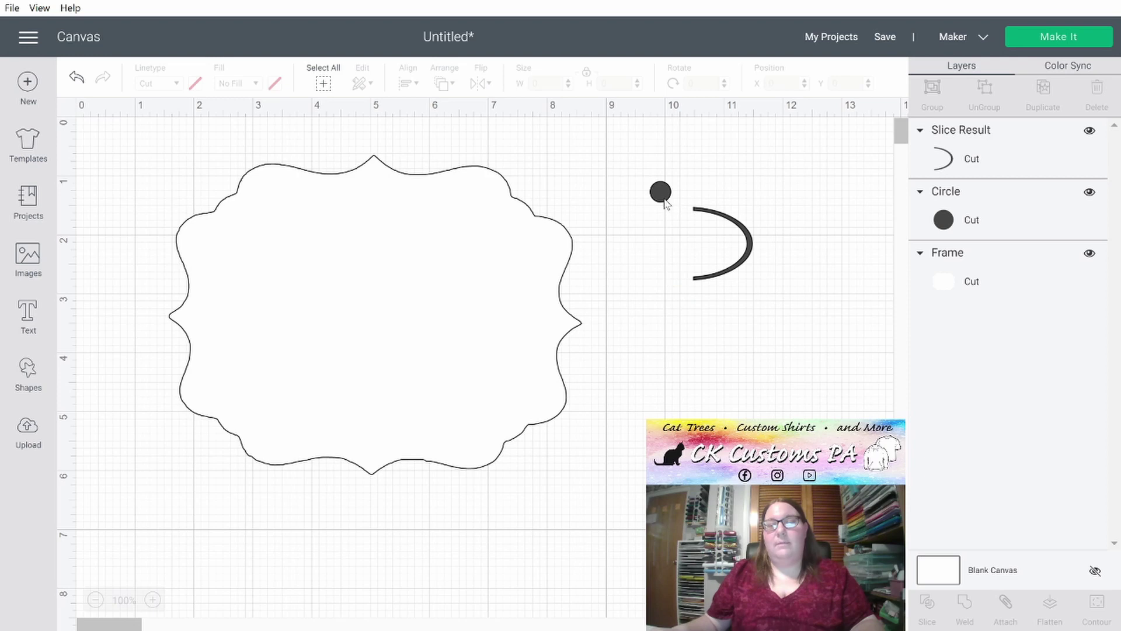
# Step: Move the small circle inside the arc and shrink the arc to about 0.78 inches across and 1.05 inches tall
pyautogui.moveTo(666, 202); pyautogui.dragTo(721, 246)
pyautogui.click(694, 342)
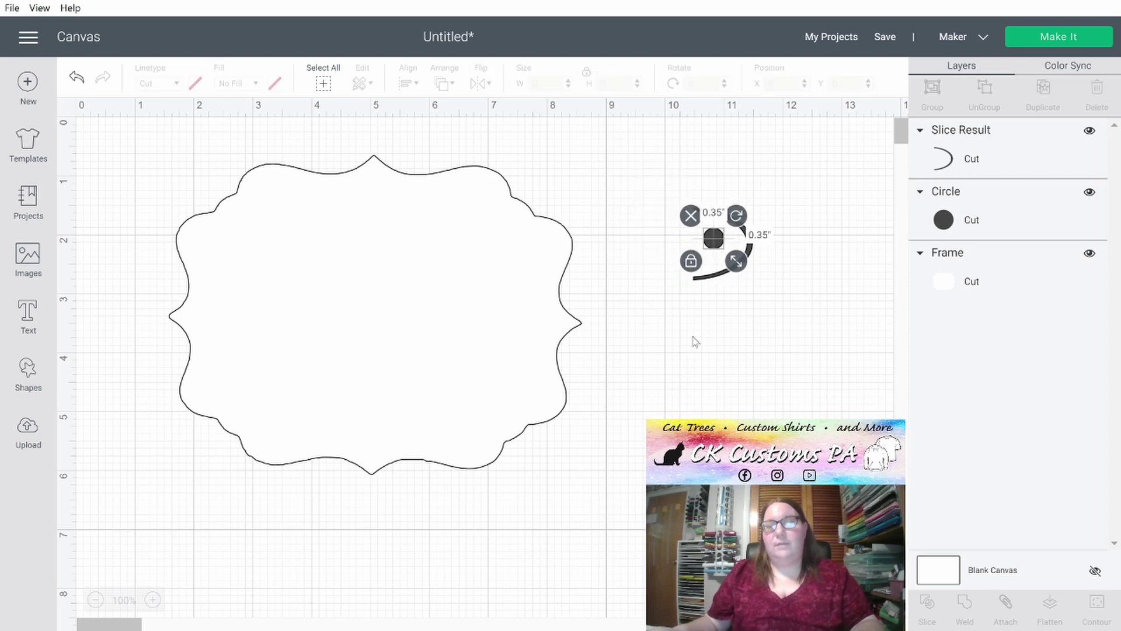
pyautogui.click(709, 276)
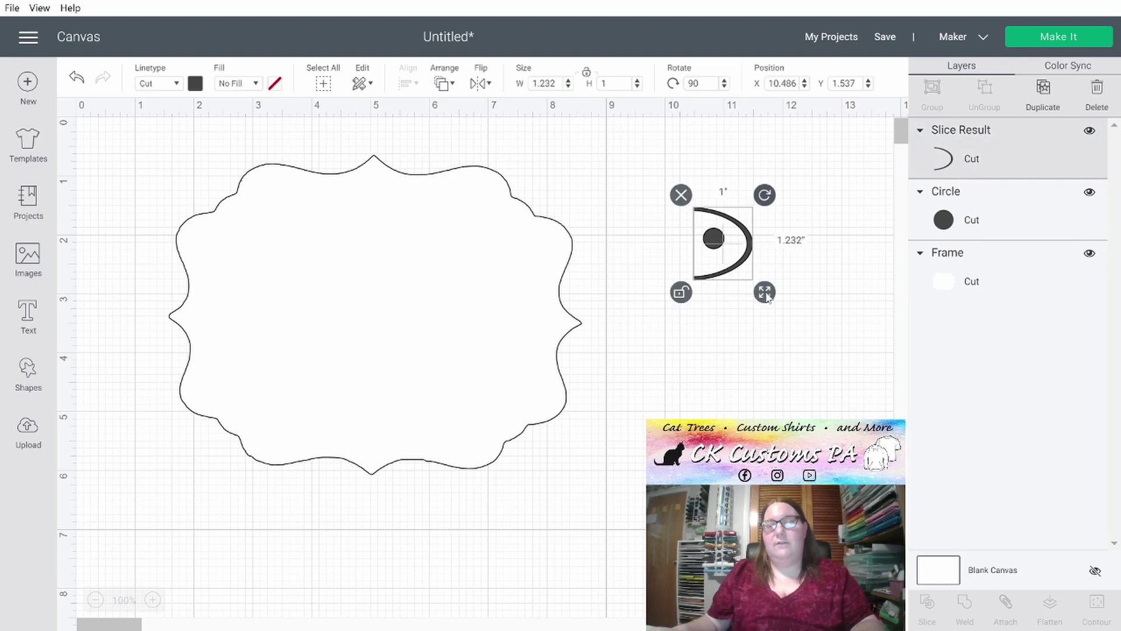
pyautogui.moveTo(764, 291); pyautogui.dragTo(752, 282)
pyautogui.click(798, 261)
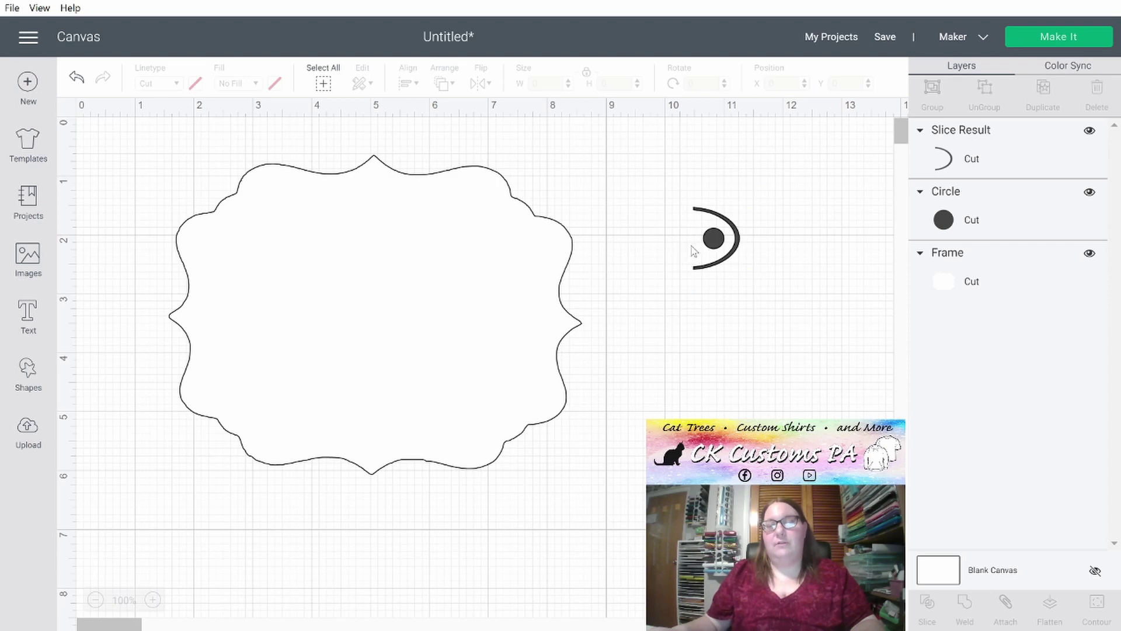
# Step: Center the small circle and the arc vertically with each other
pyautogui.click(715, 239)
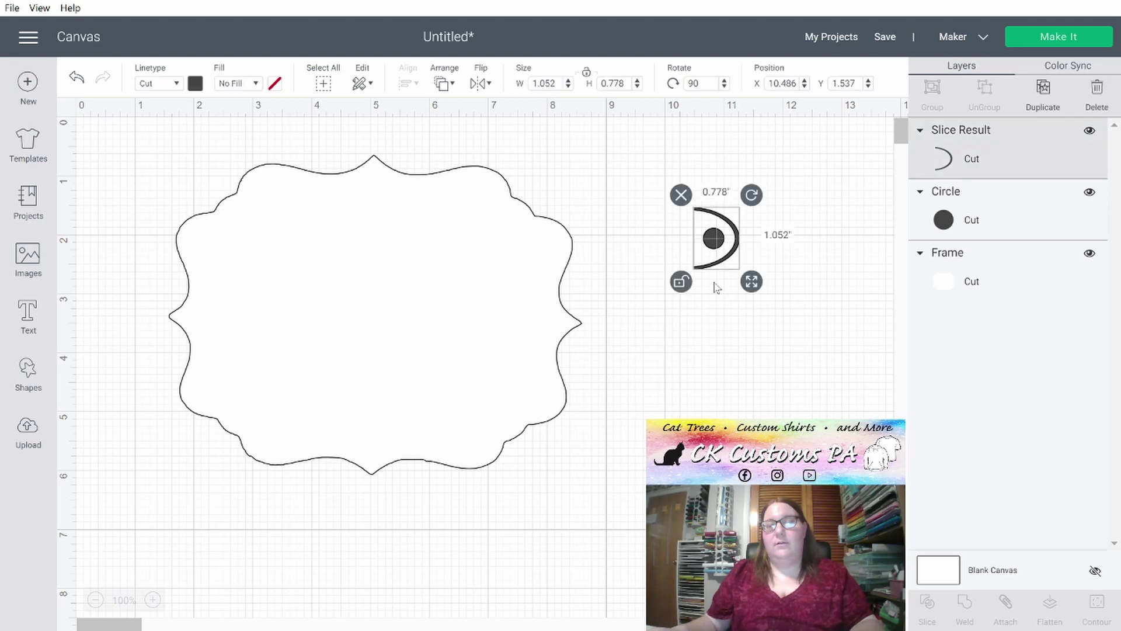
pyautogui.click(725, 295)
pyautogui.moveTo(746, 301); pyautogui.dragTo(684, 194)
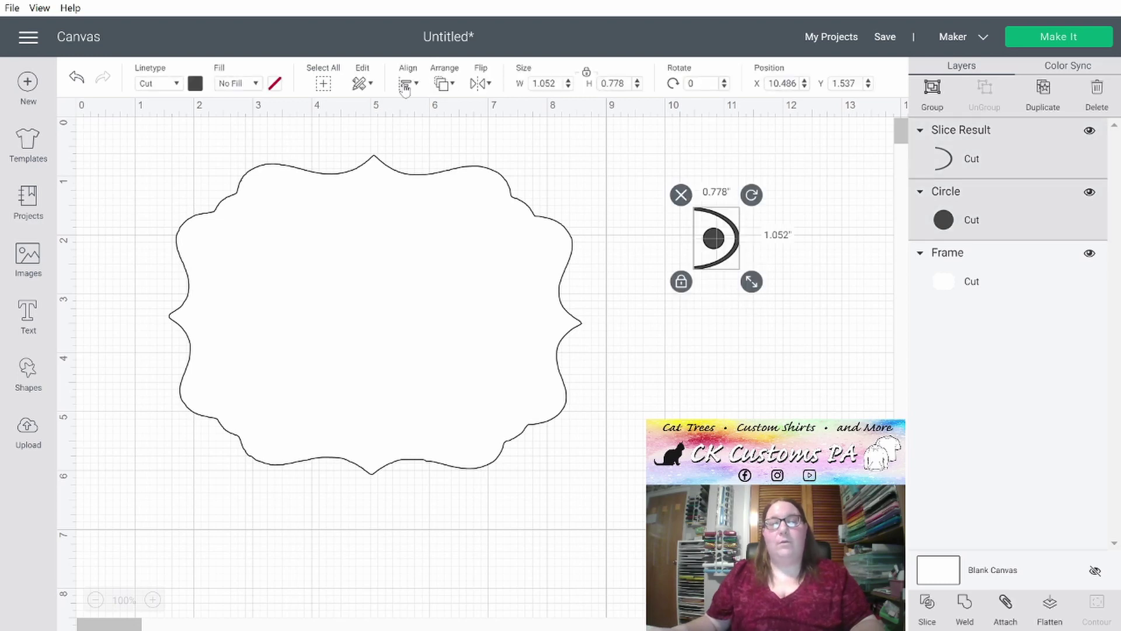
pyautogui.click(443, 85)
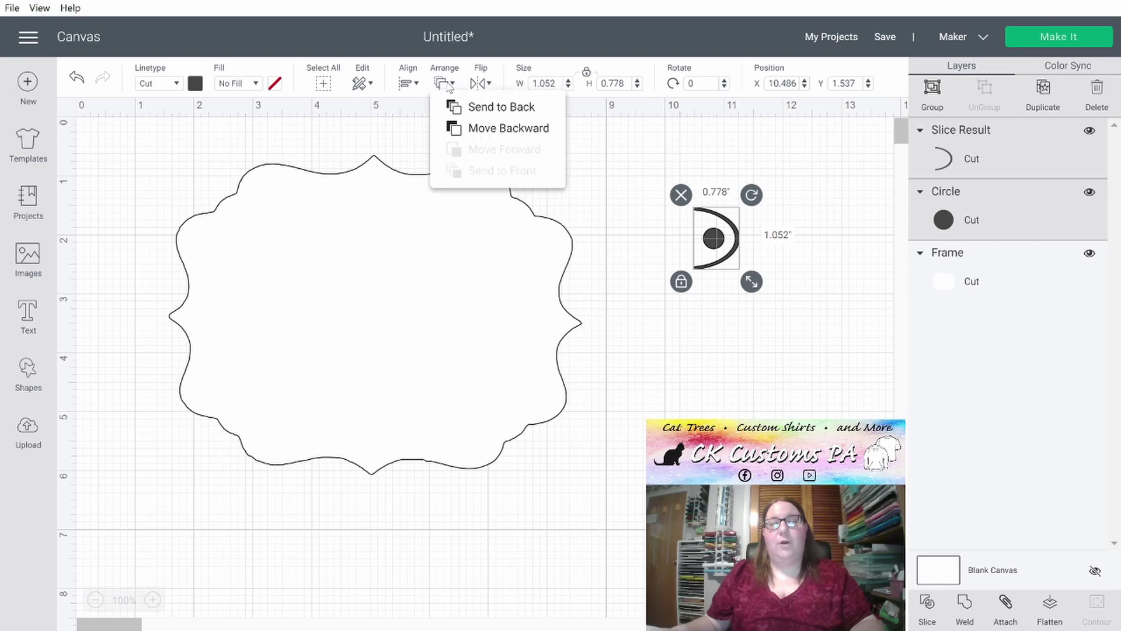
pyautogui.click(407, 87)
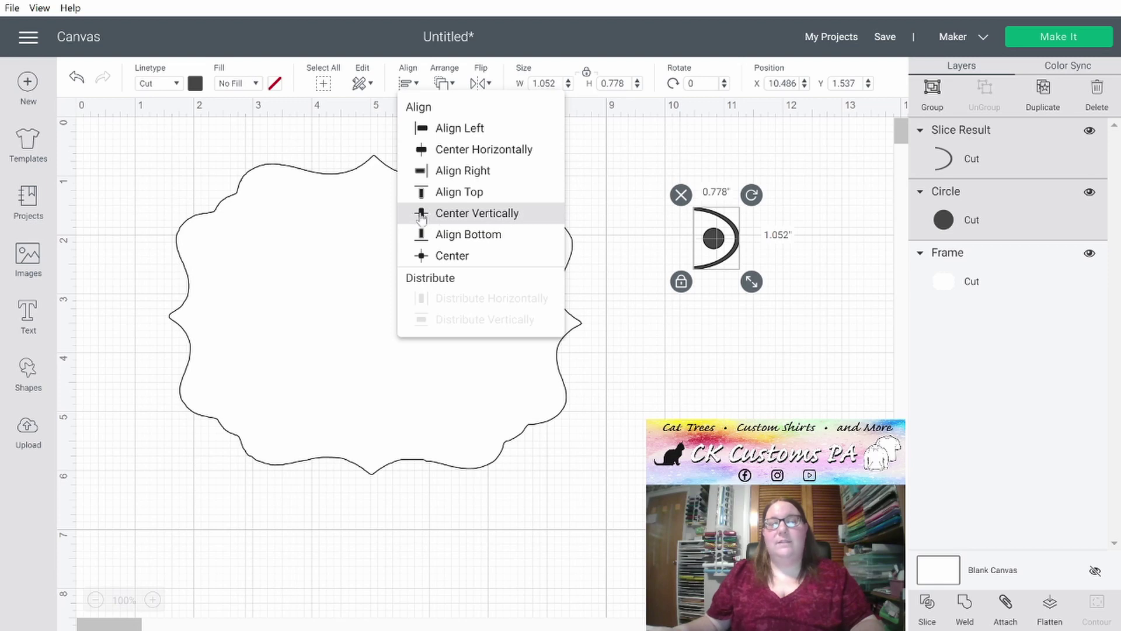
pyautogui.click(454, 216)
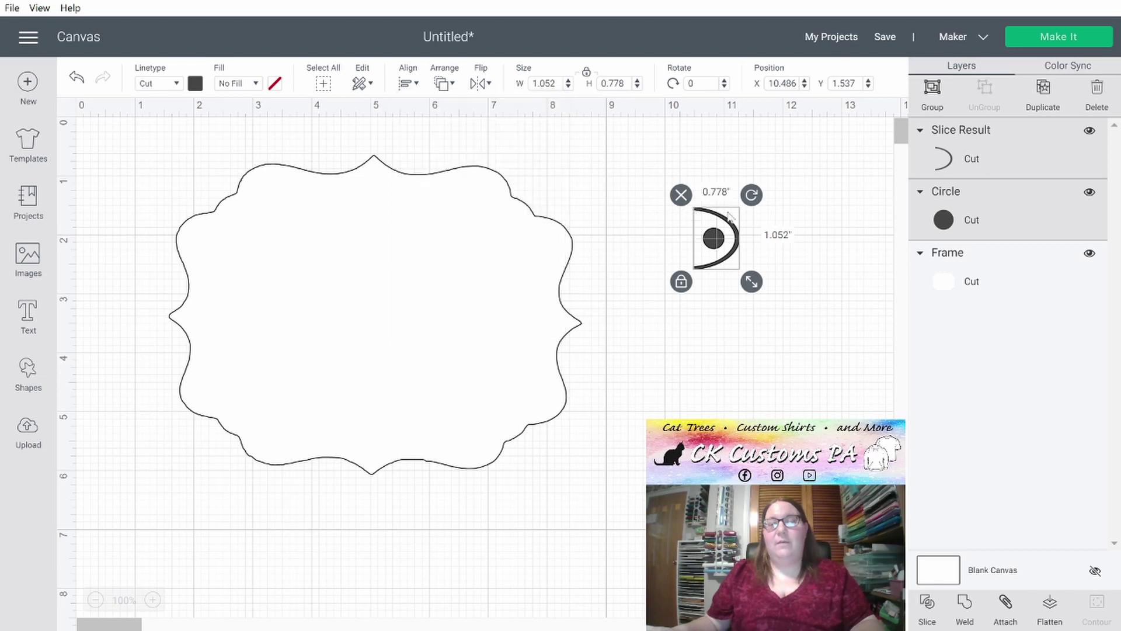
pyautogui.click(734, 338)
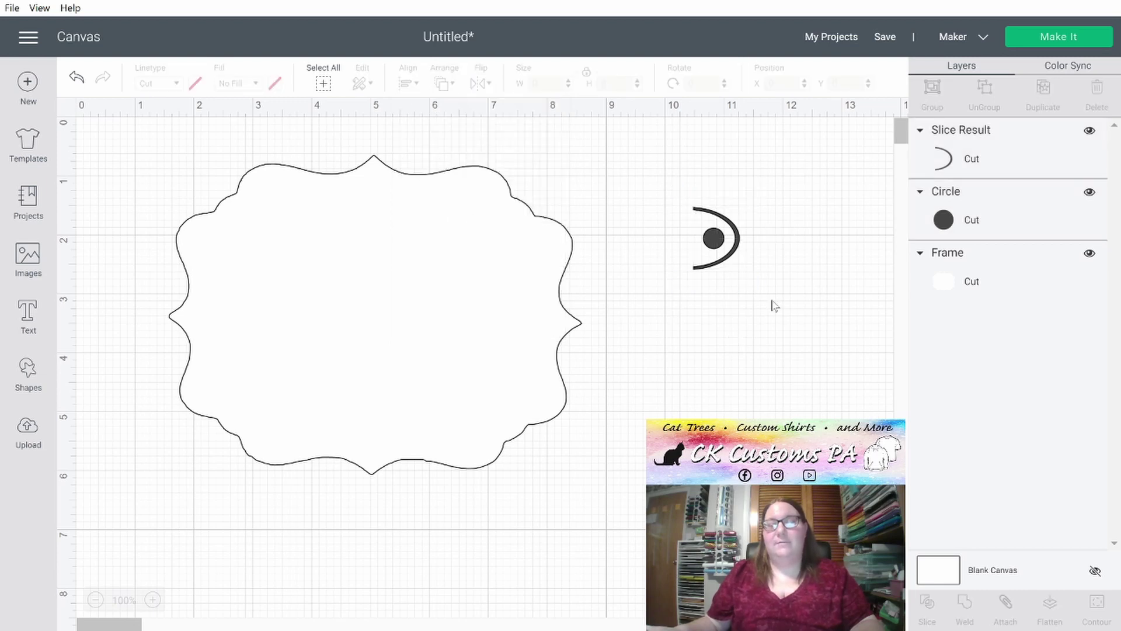
# Step: Group the arc with its circle and move the group to about X 10.76, Y 1.48
pyautogui.moveTo(770, 300); pyautogui.dragTo(666, 190)
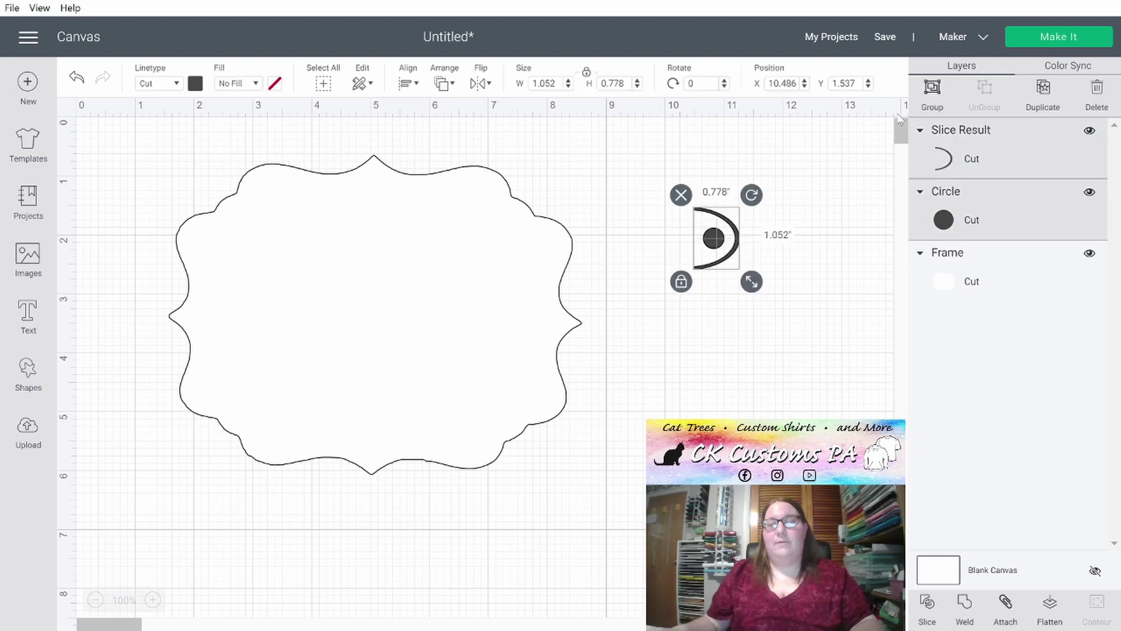
pyautogui.click(929, 94)
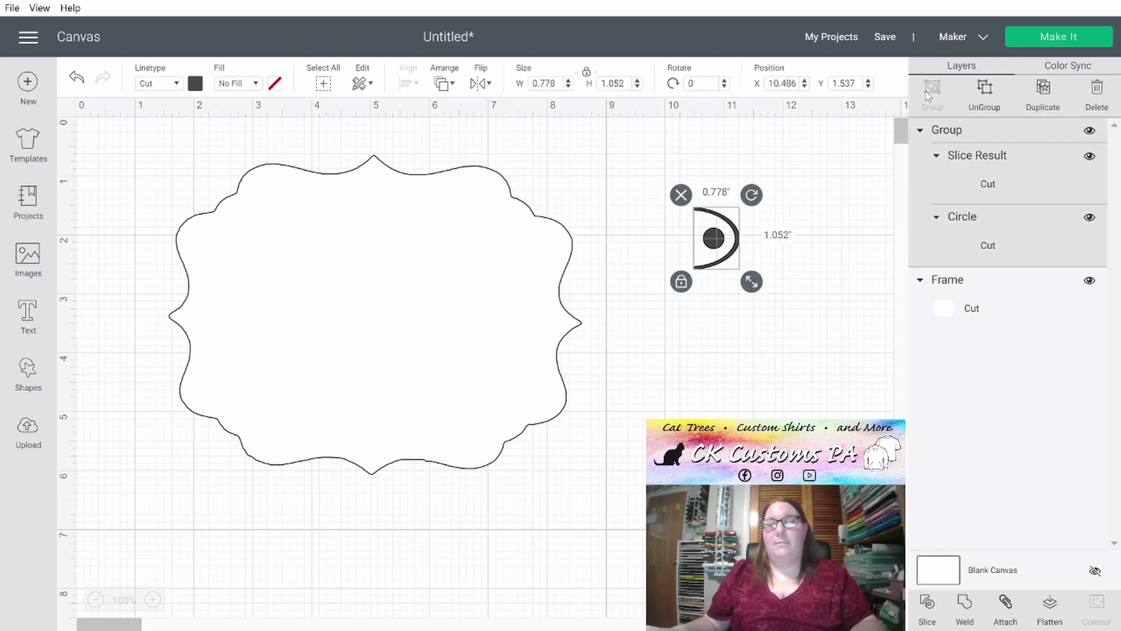
pyautogui.click(709, 348)
pyautogui.moveTo(716, 258)
pyautogui.mouseDown()
pyautogui.moveTo(702, 236)
pyautogui.moveTo(727, 240)
pyautogui.mouseUp()
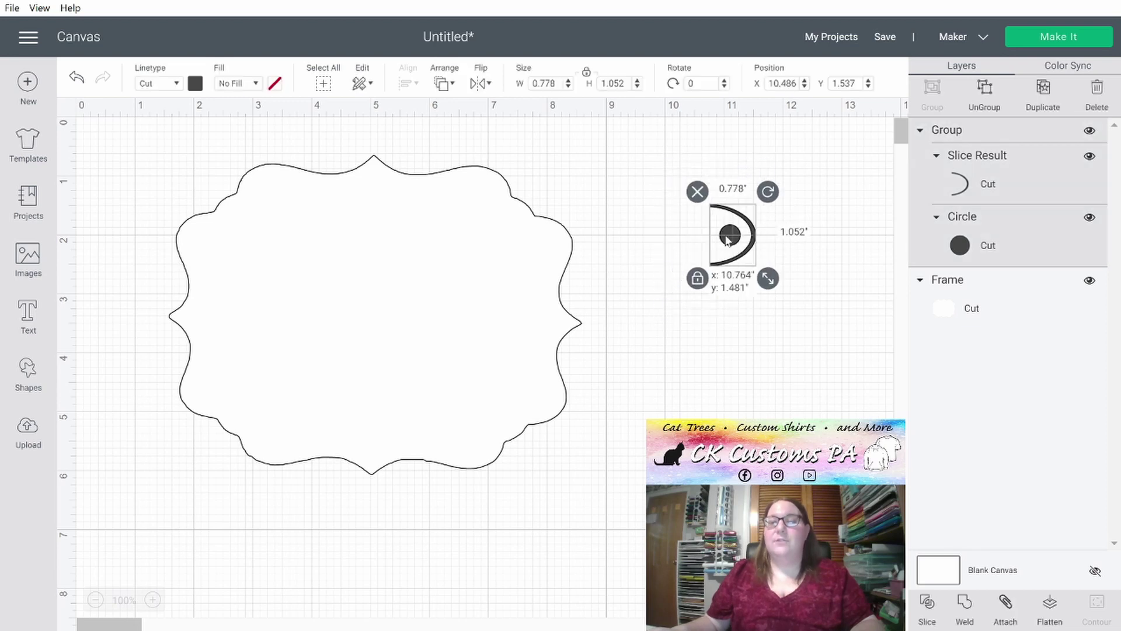
pyautogui.moveTo(727, 241); pyautogui.dragTo(727, 240)
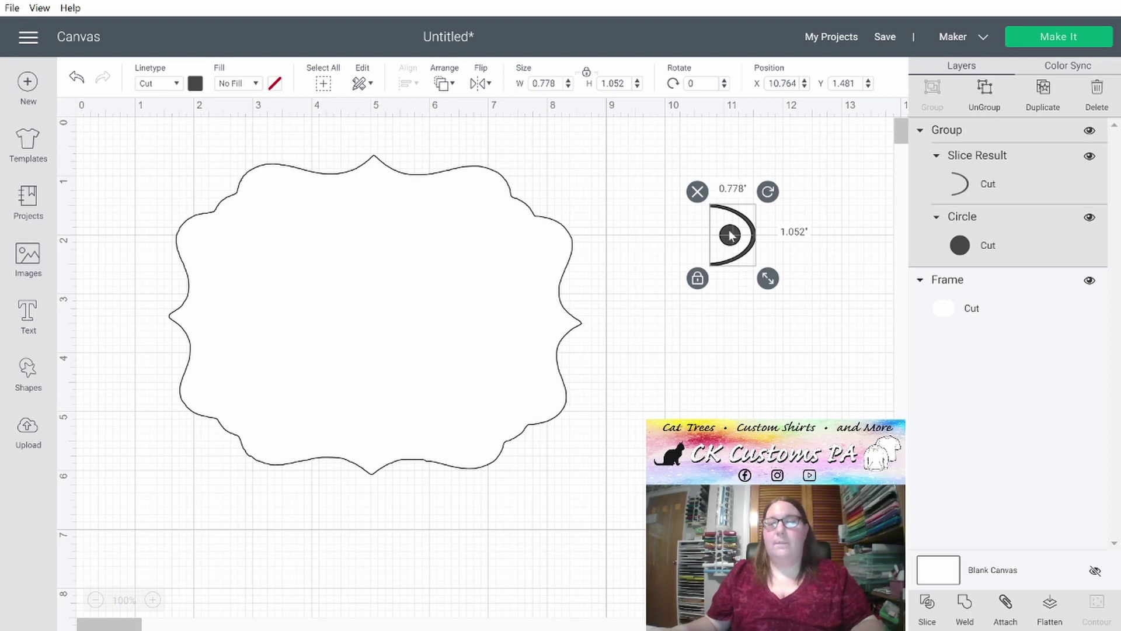
# Step: Duplicate the arc-and-circle group, place the copy directly below the original, and center both horizontally
pyautogui.click(1043, 107)
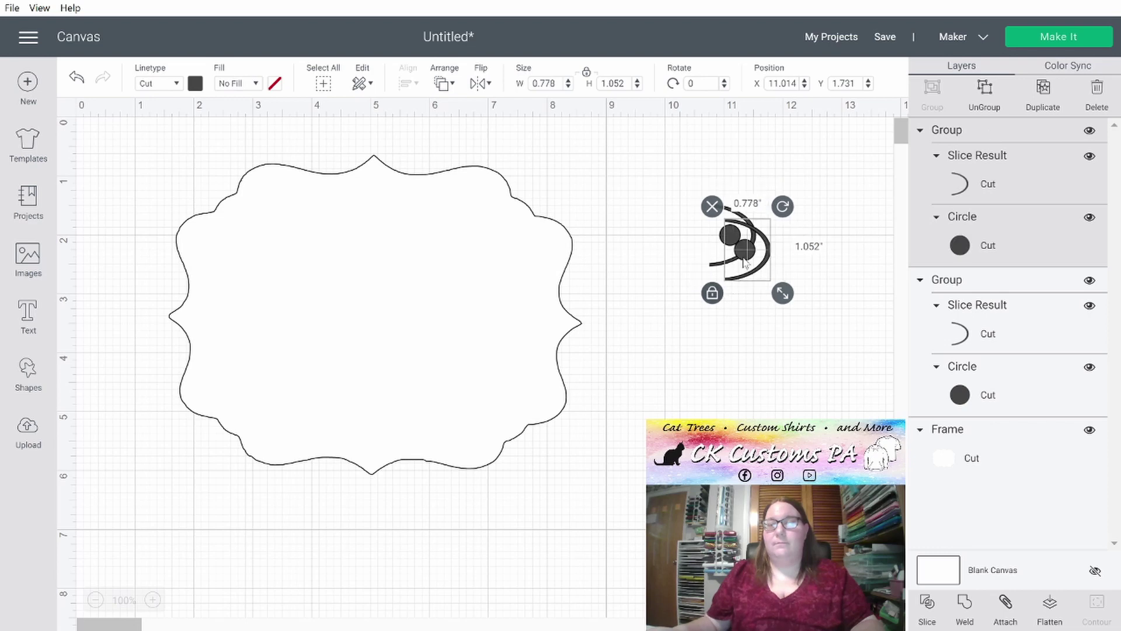
pyautogui.moveTo(745, 262); pyautogui.dragTo(734, 317)
pyautogui.click(705, 389)
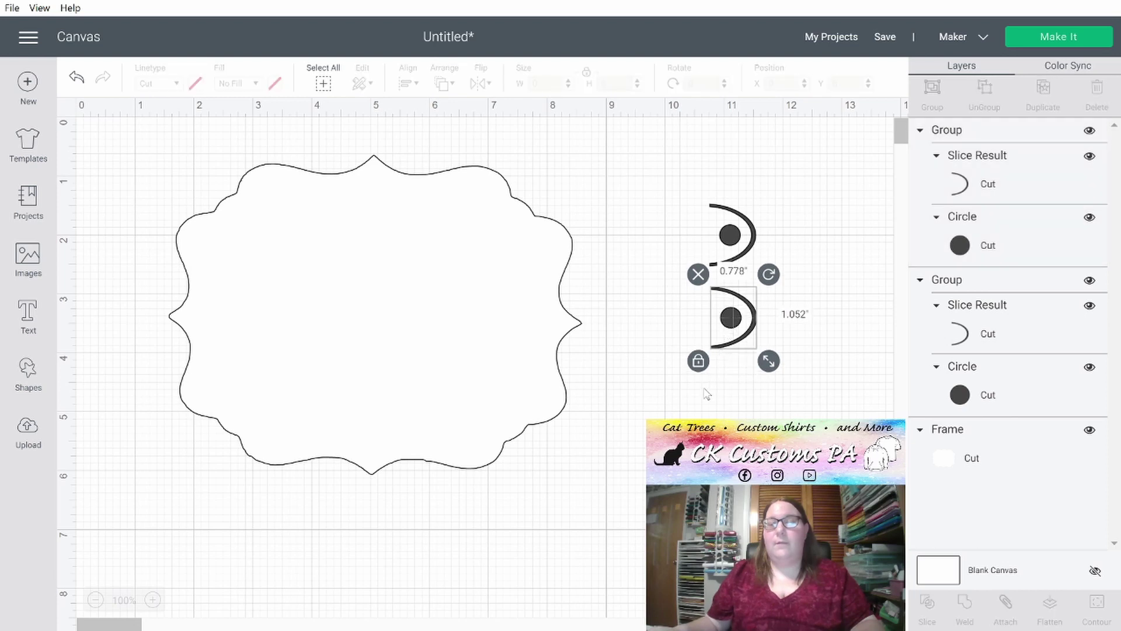
pyautogui.moveTo(732, 412); pyautogui.dragTo(727, 185)
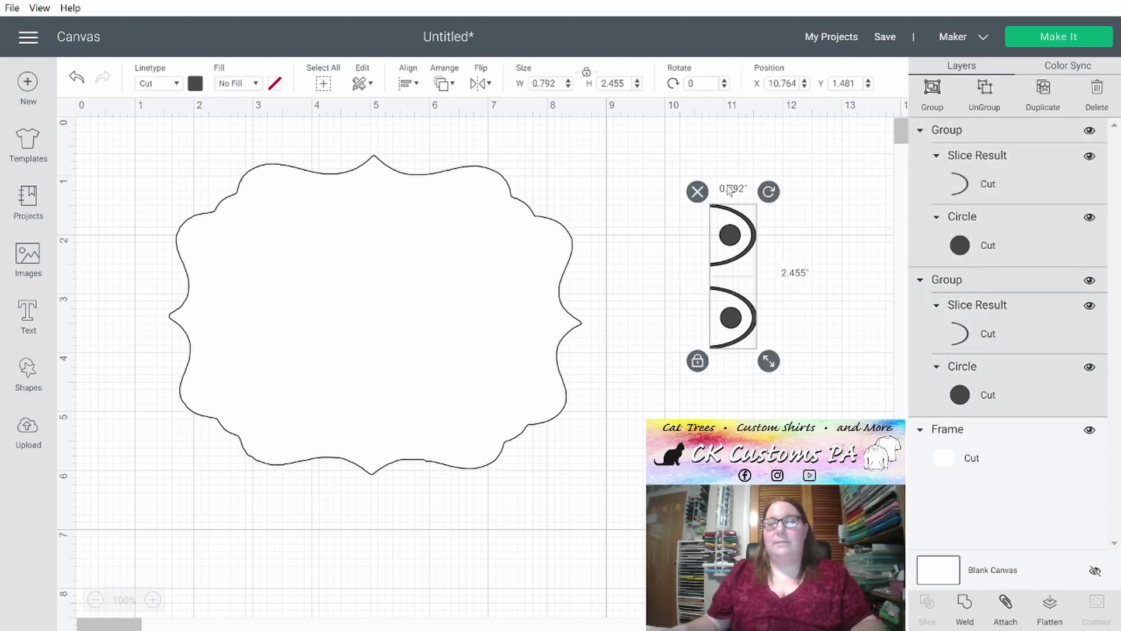
pyautogui.click(409, 84)
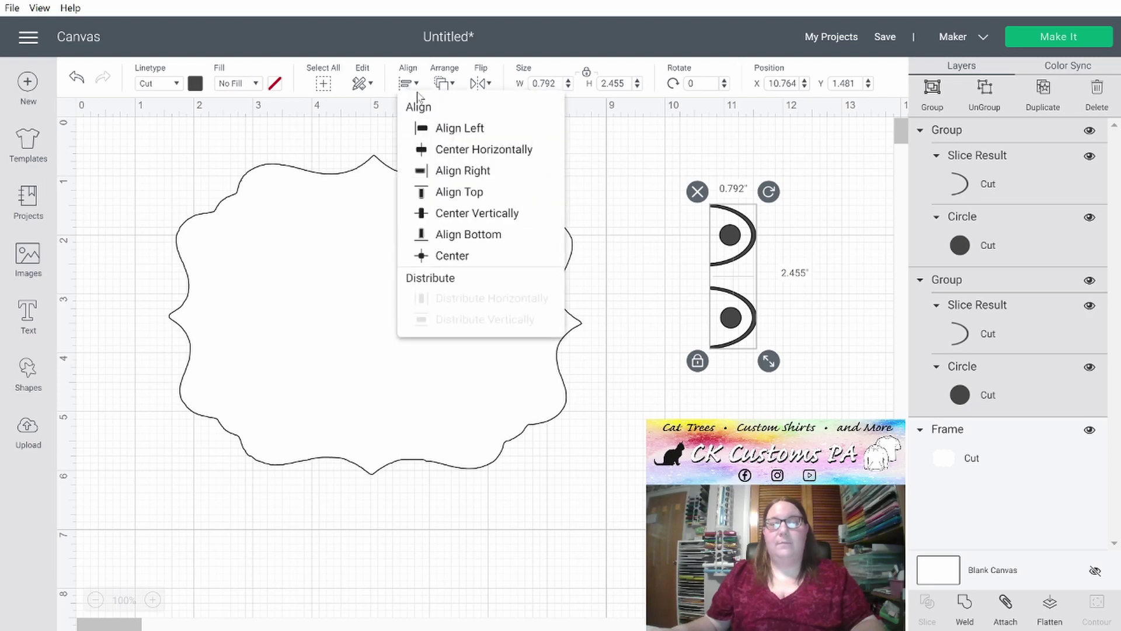
pyautogui.click(456, 152)
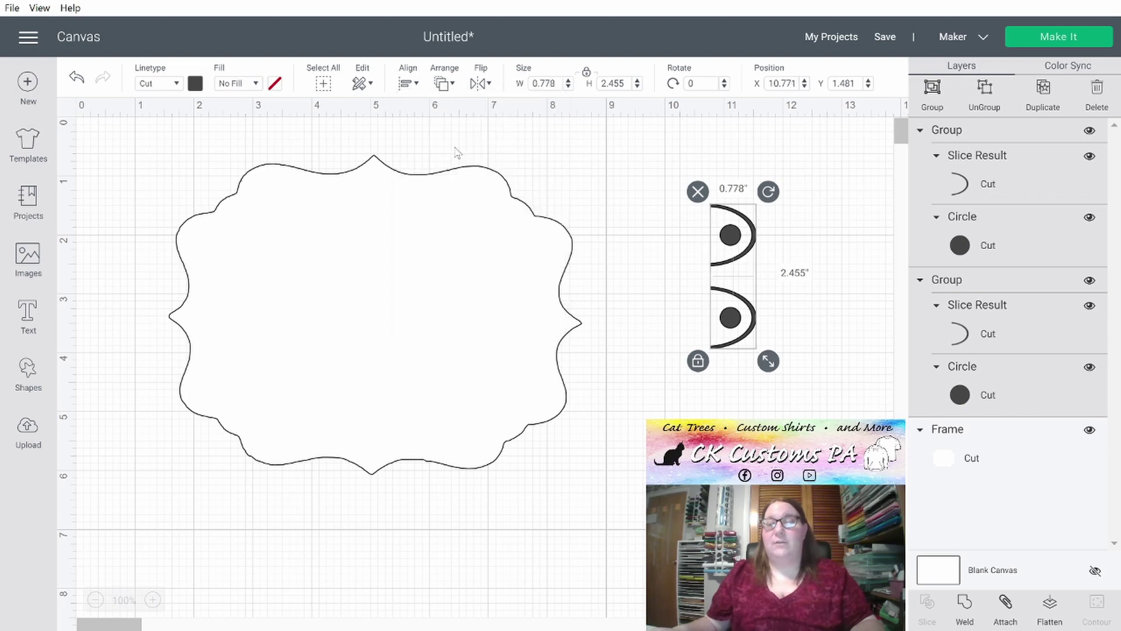
# Step: Group the two stacked arc-and-circle shapes, duplicate them, and place the copy near the frame at about X 9.24, Y 1.45
pyautogui.click(935, 98)
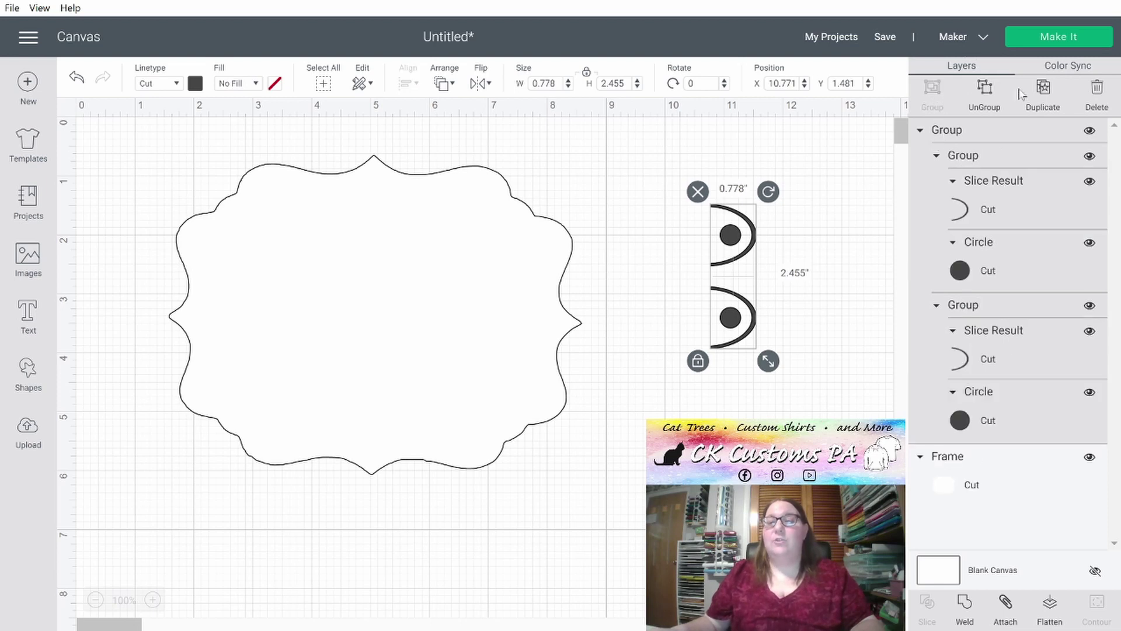
pyautogui.click(1044, 93)
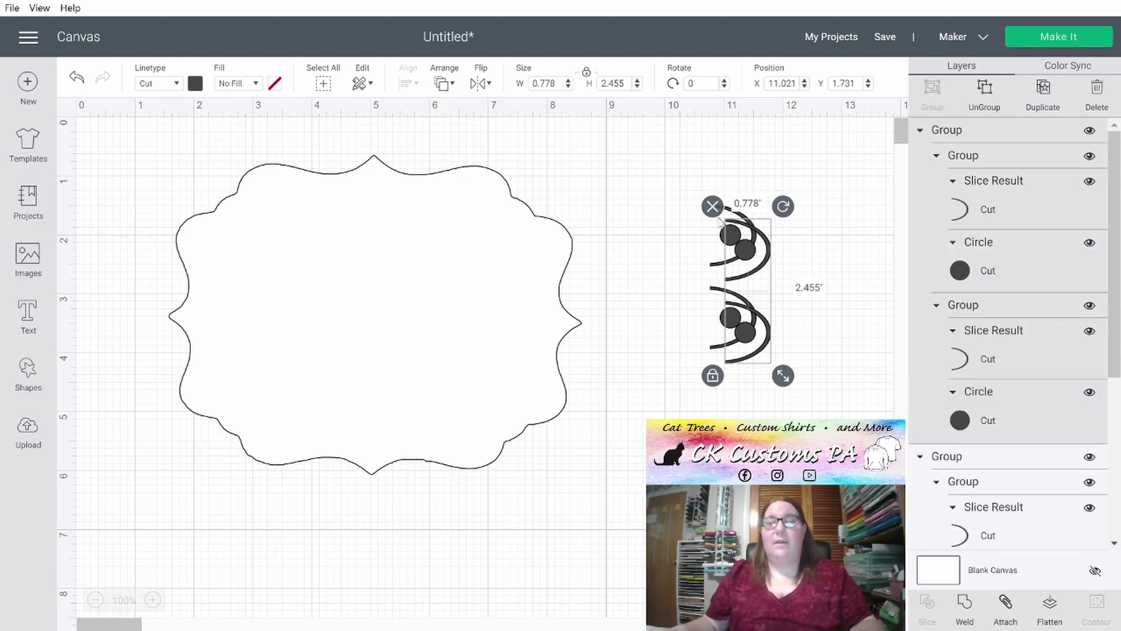
pyautogui.moveTo(757, 251); pyautogui.dragTo(653, 235)
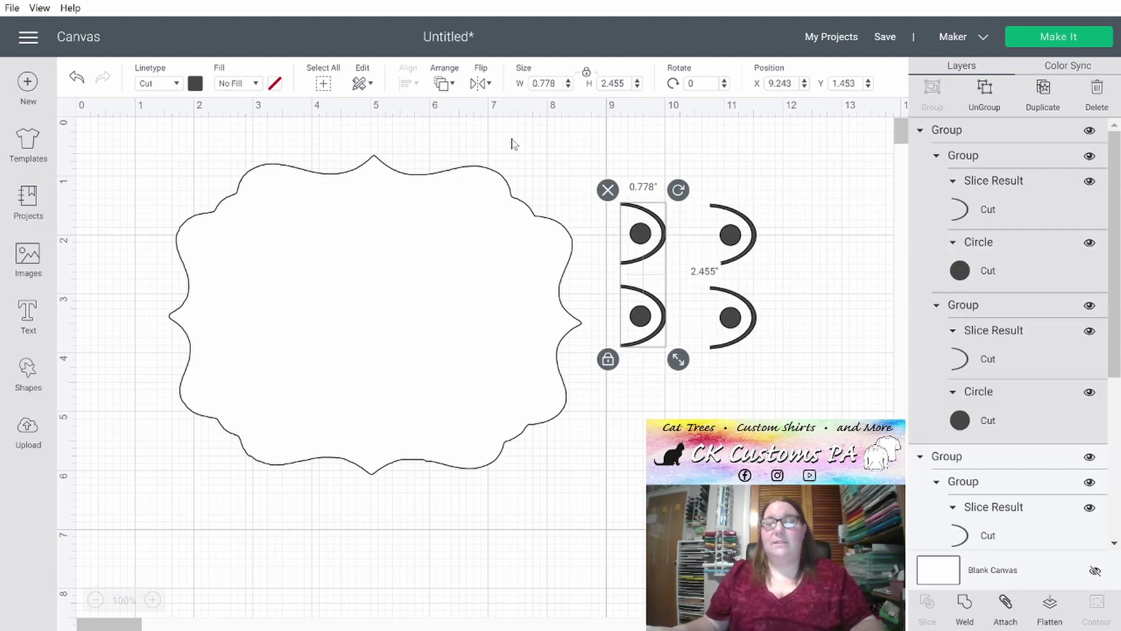
# Step: Flip the copied pair horizontally and move the original pair farther from it to about X 11.42, Y 1.41
pyautogui.click(481, 84)
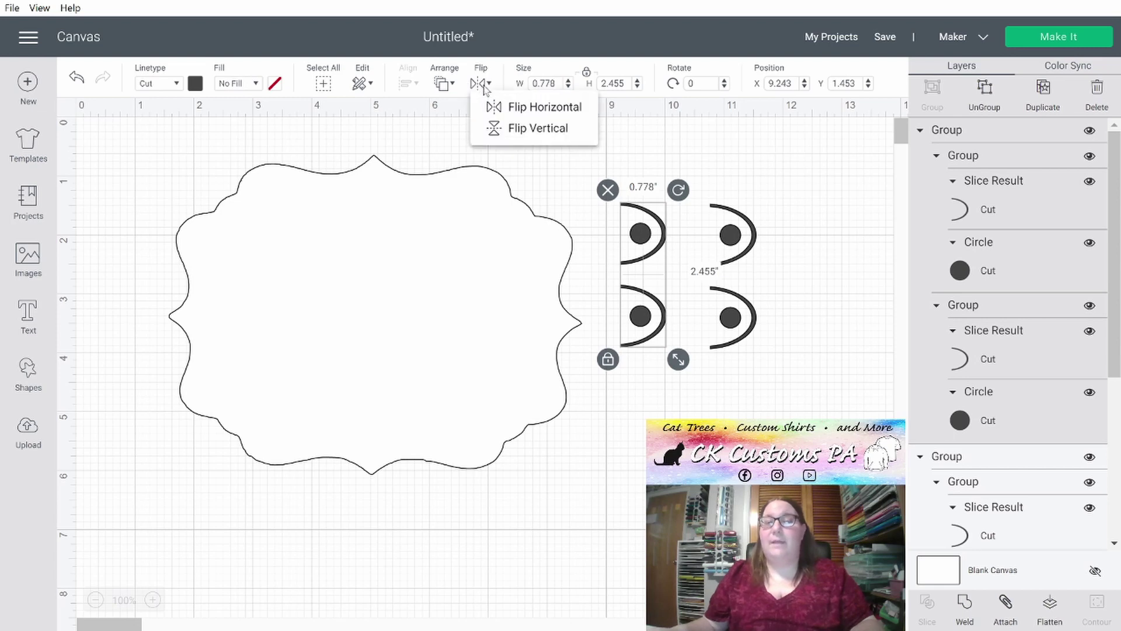
pyautogui.click(524, 109)
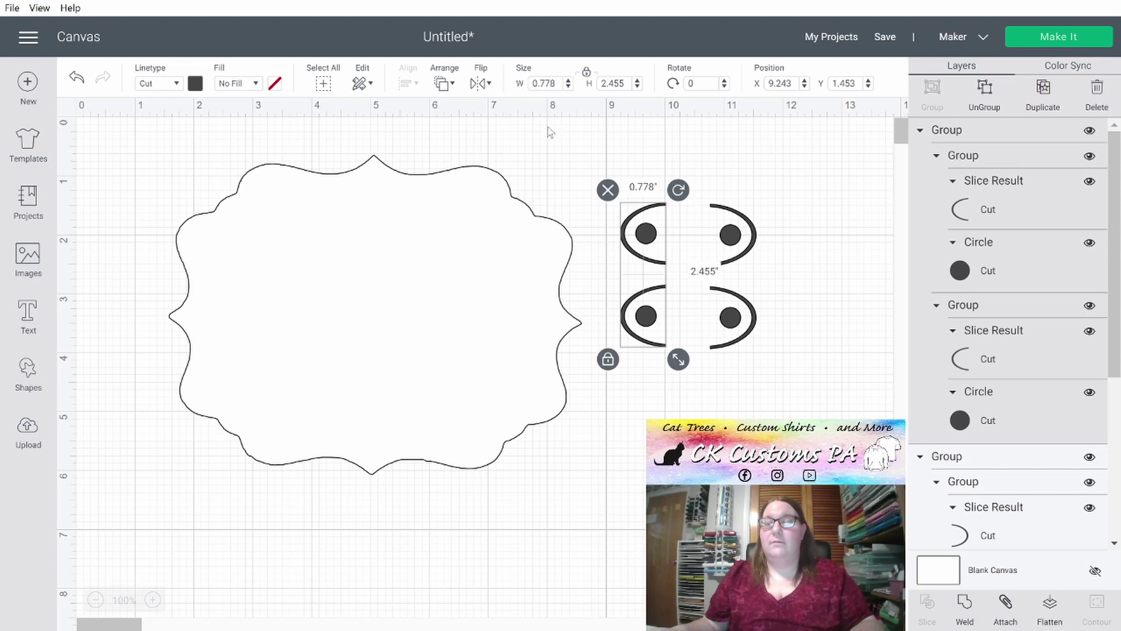
pyautogui.moveTo(742, 238); pyautogui.dragTo(768, 243)
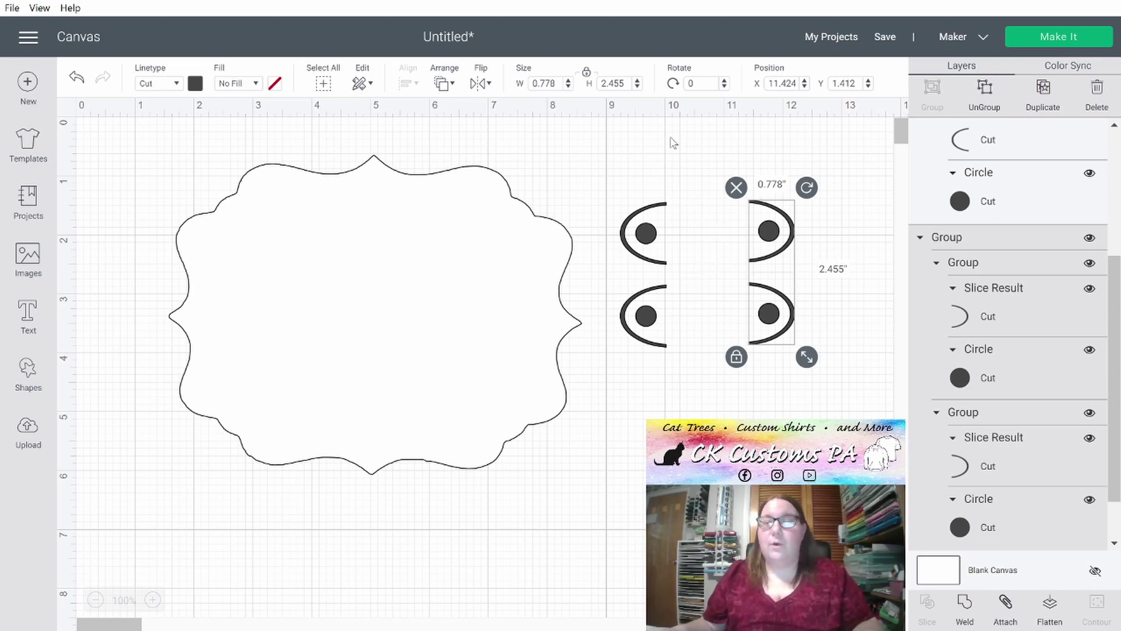
pyautogui.click(646, 234)
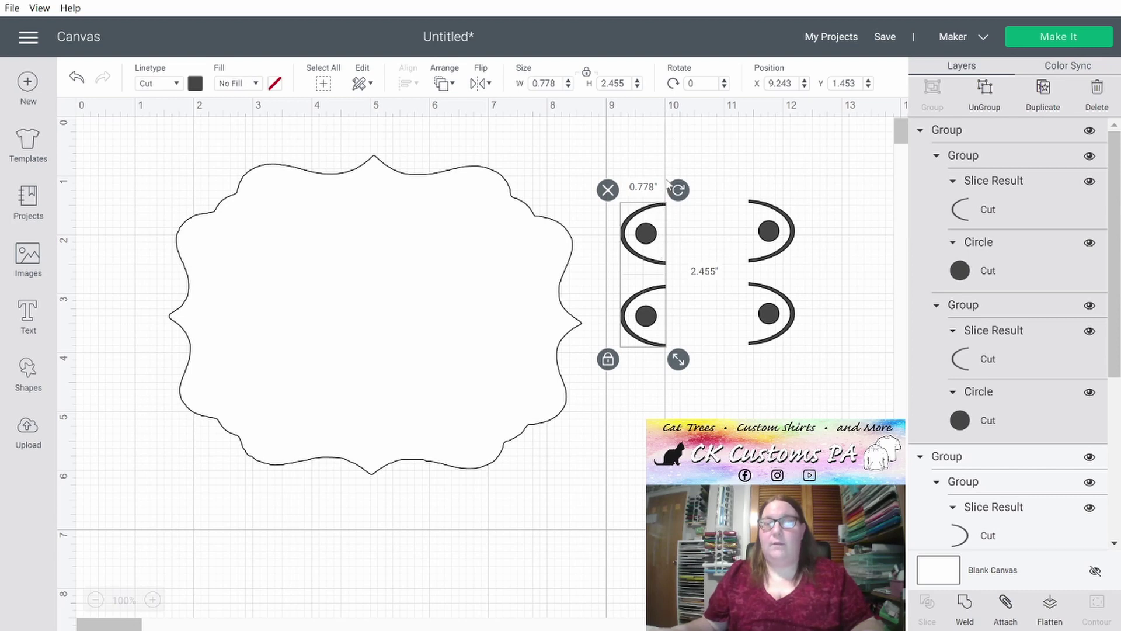
# Step: Move the right-hand arc-and-circle pair to about X 11.31, Y 1.45 and center both pairs vertically with each other
pyautogui.click(771, 232)
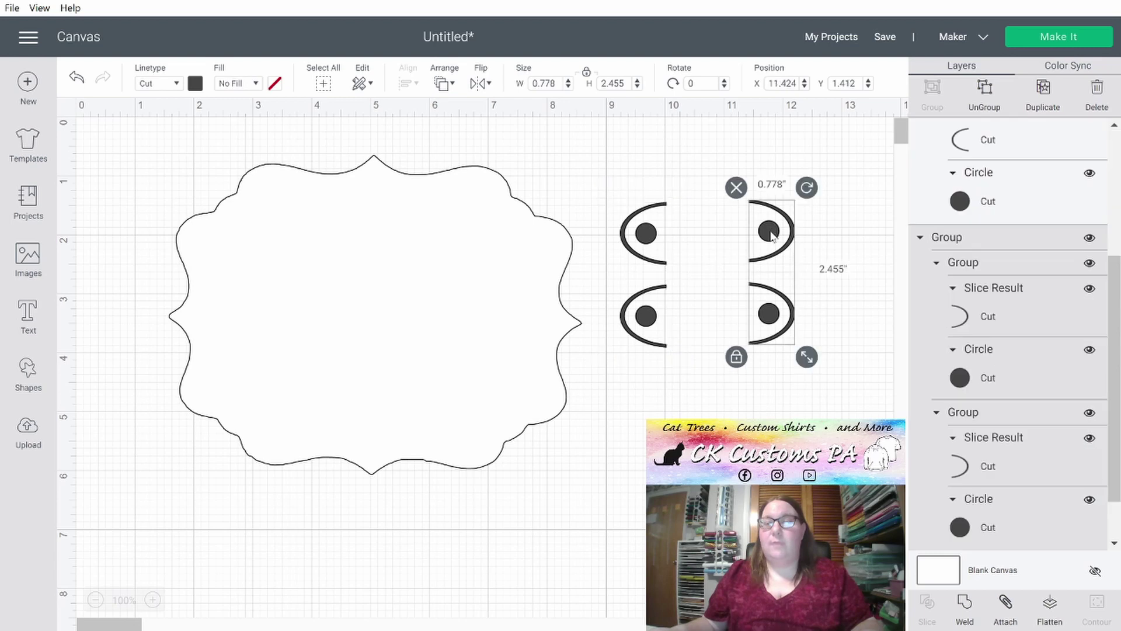
pyautogui.moveTo(773, 236); pyautogui.dragTo(765, 237)
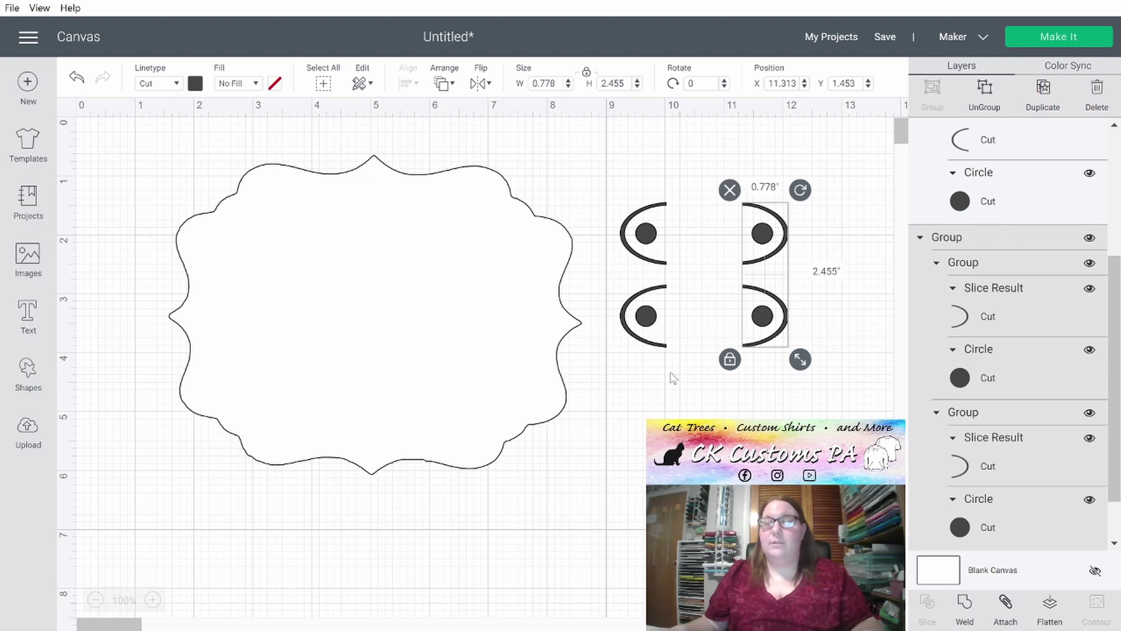
pyautogui.click(671, 403)
pyautogui.moveTo(801, 389); pyautogui.dragTo(629, 196)
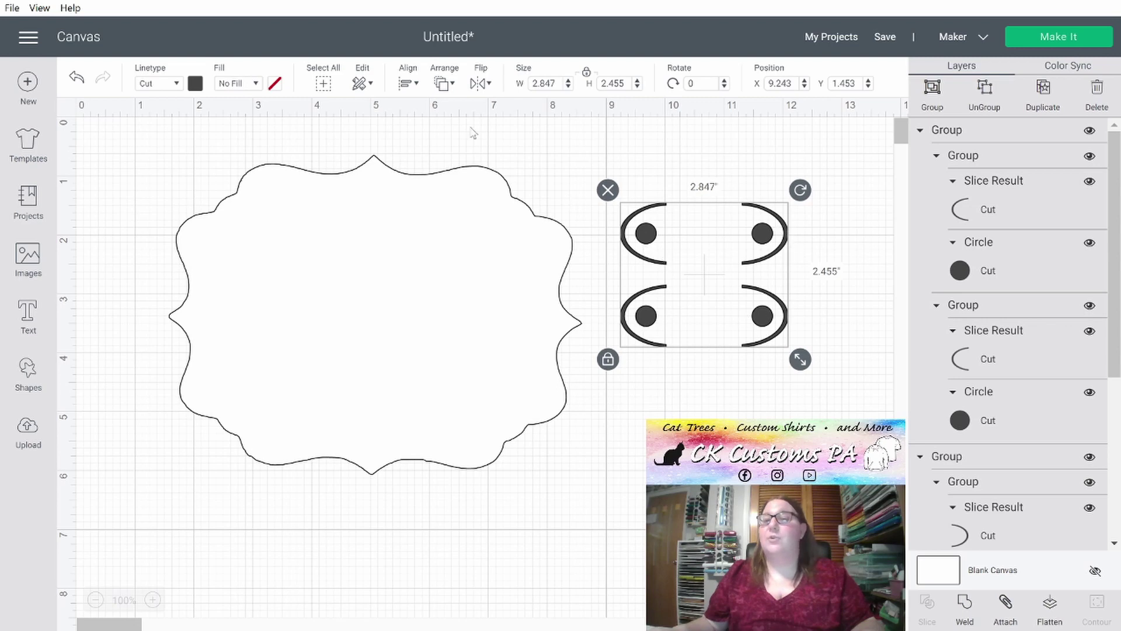
pyautogui.click(406, 85)
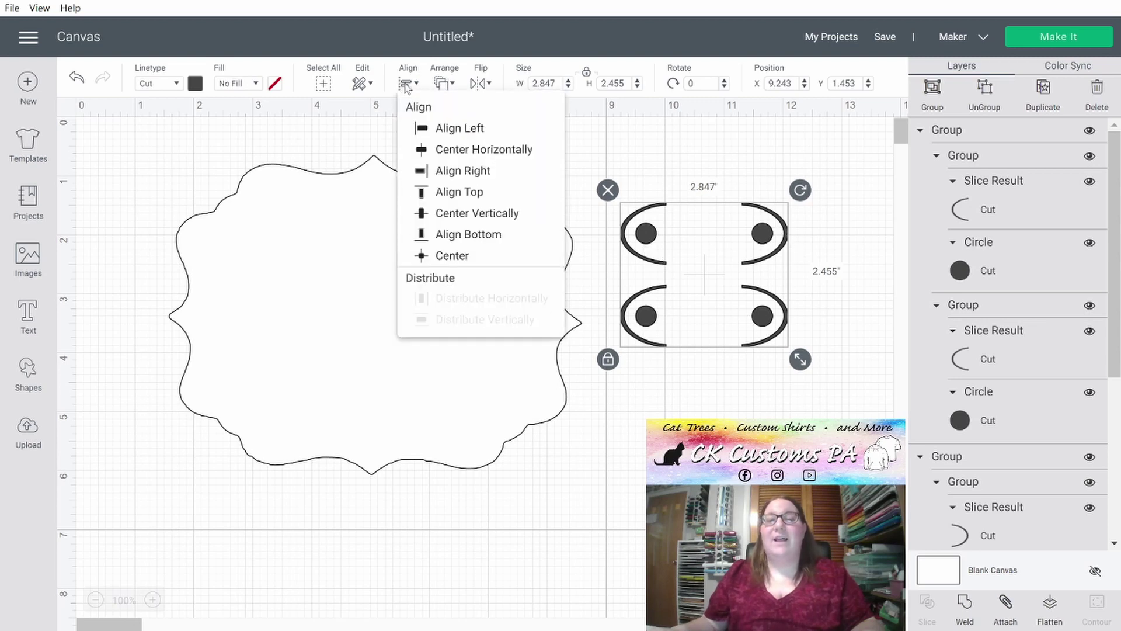
pyautogui.click(455, 220)
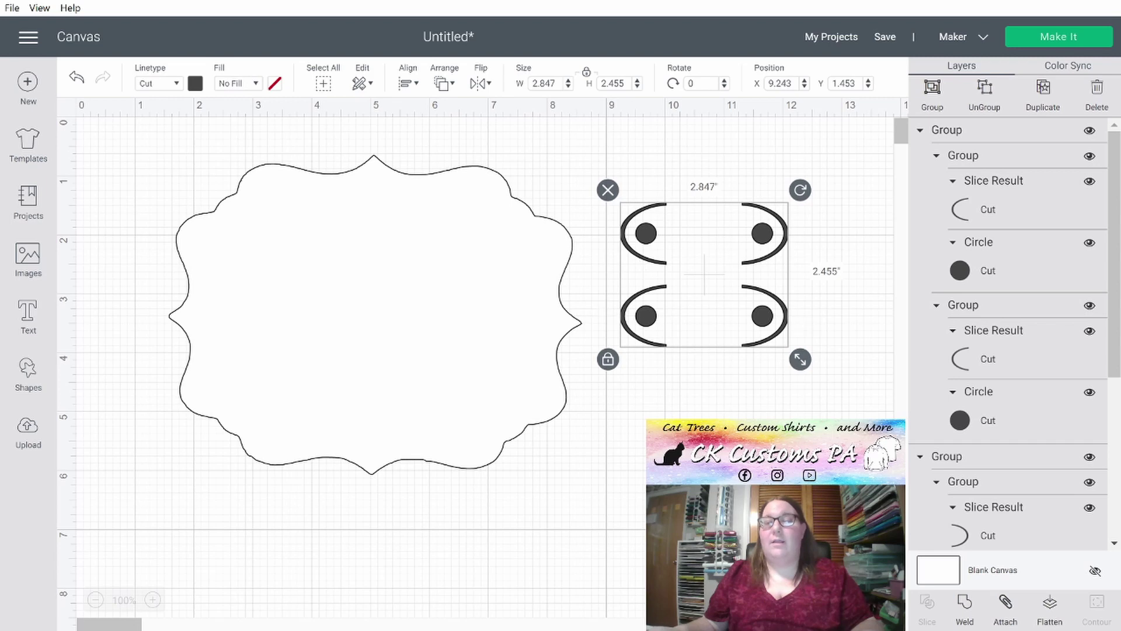
# Step: Group the two mirrored pairs and move the group onto the frame at about X 5.13, Y 2.63
pyautogui.press('Escape')
pyautogui.moveTo(830, 397); pyautogui.dragTo(608, 190)
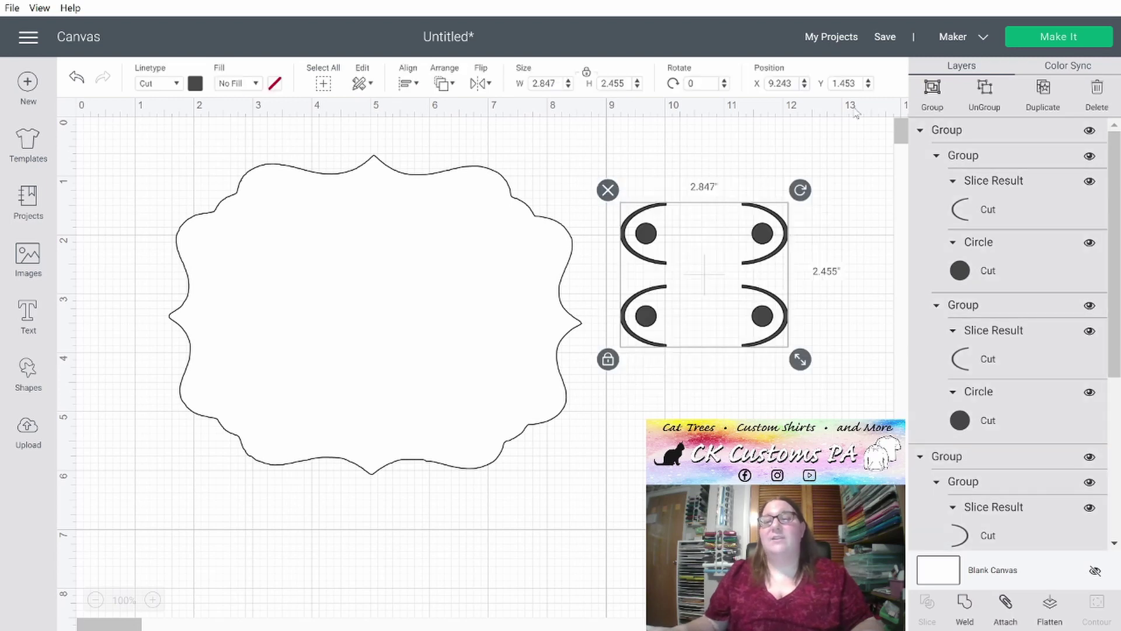
pyautogui.click(935, 92)
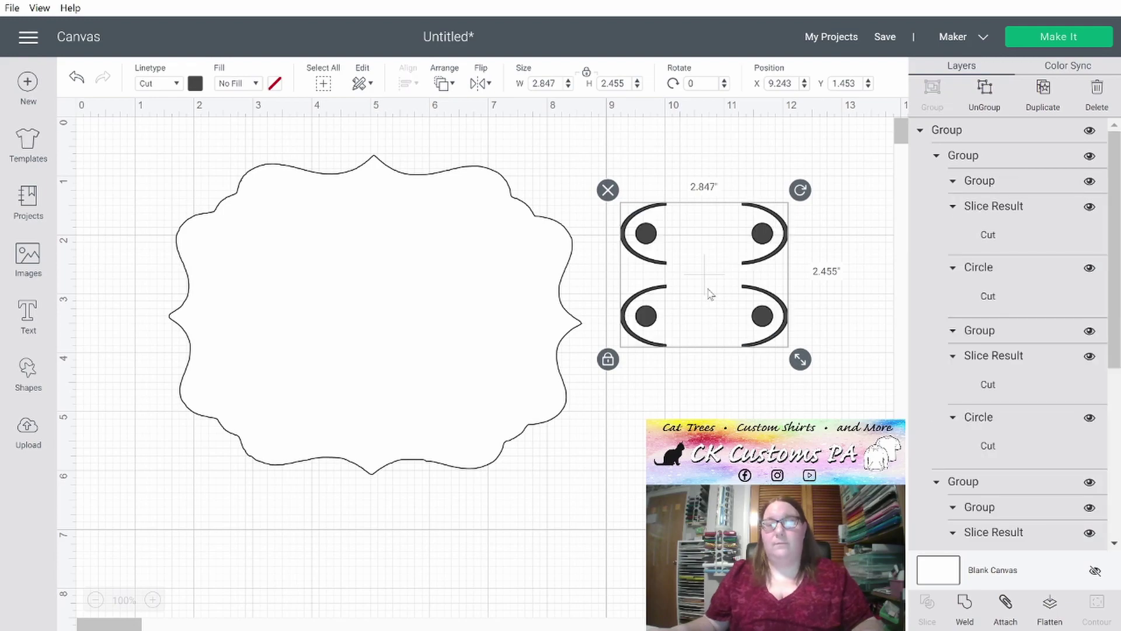
pyautogui.moveTo(747, 243); pyautogui.dragTo(521, 312)
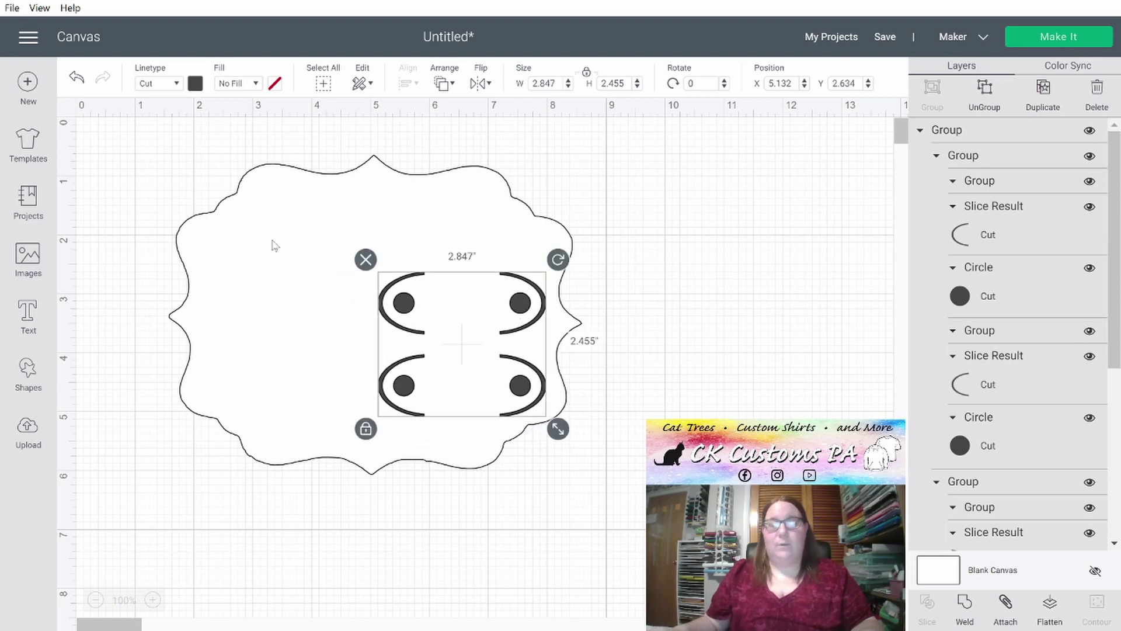
pyautogui.click(648, 330)
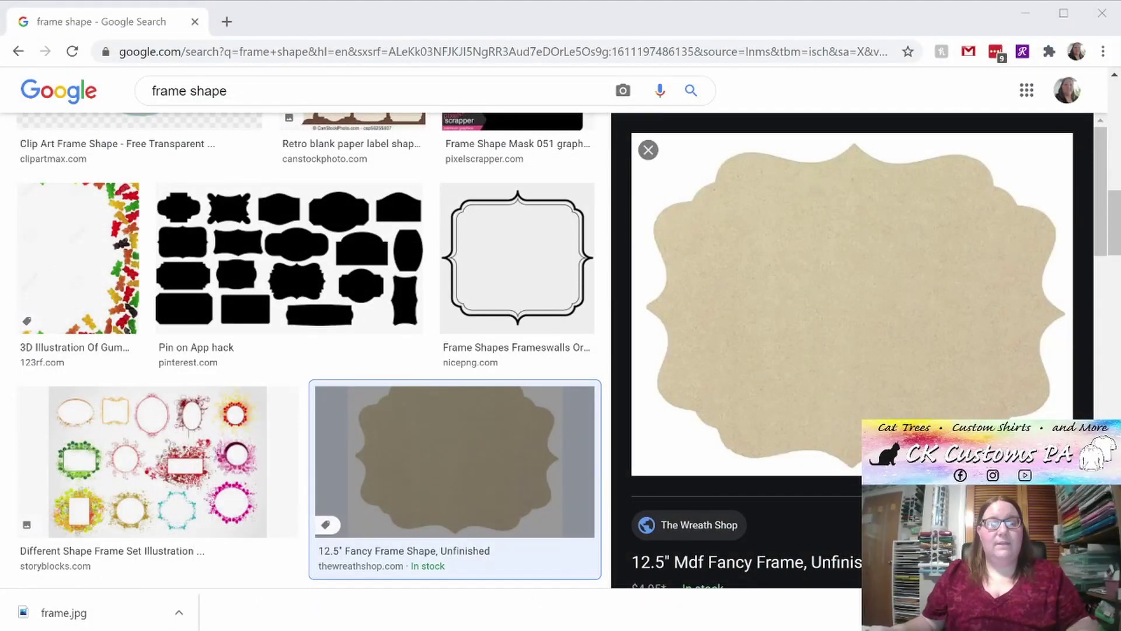
# Step: Switch to the Chrome browser and search Google Images for "valentine clipart"
pyautogui.moveTo(240, 88); pyautogui.dragTo(86, 94)
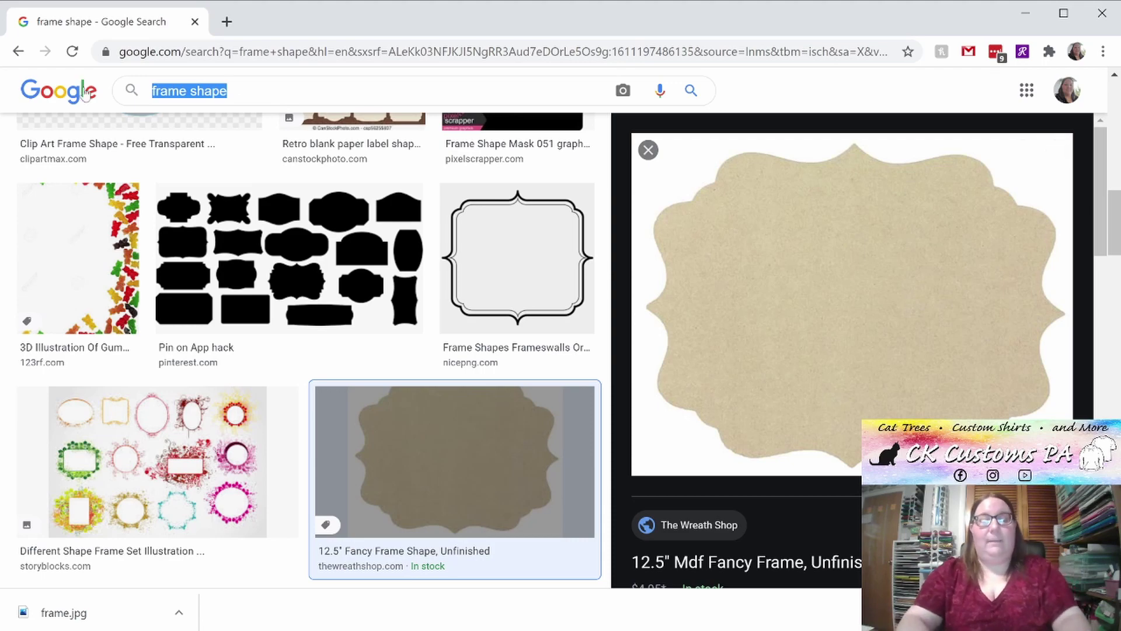
pyautogui.write('valentine clipart')
pyautogui.press('Return')
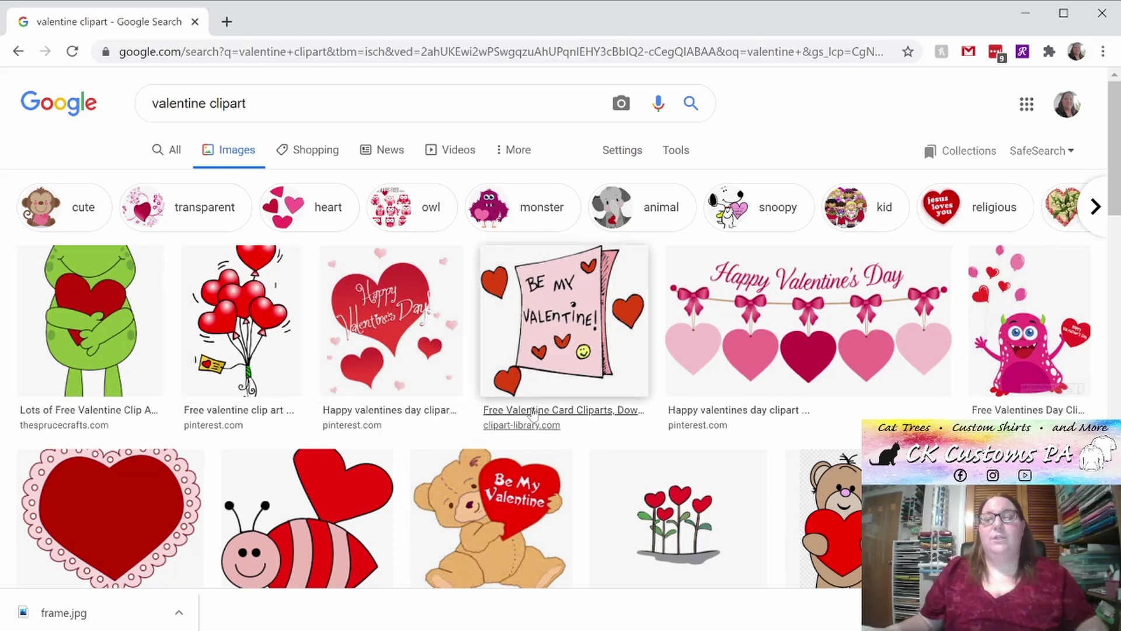
# Step: Browse the valentine clipart results and preview the bee, the teddy bear with a heart, and the flower bouquet
pyautogui.scroll(-2, 532, 413)
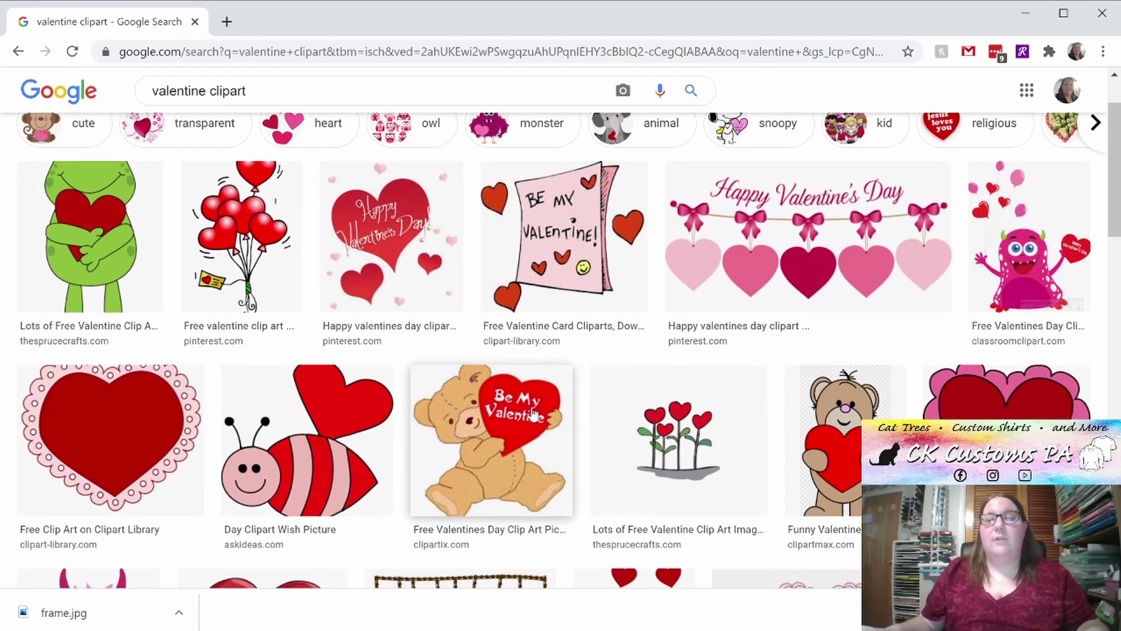
pyautogui.scroll(-2, 532, 413)
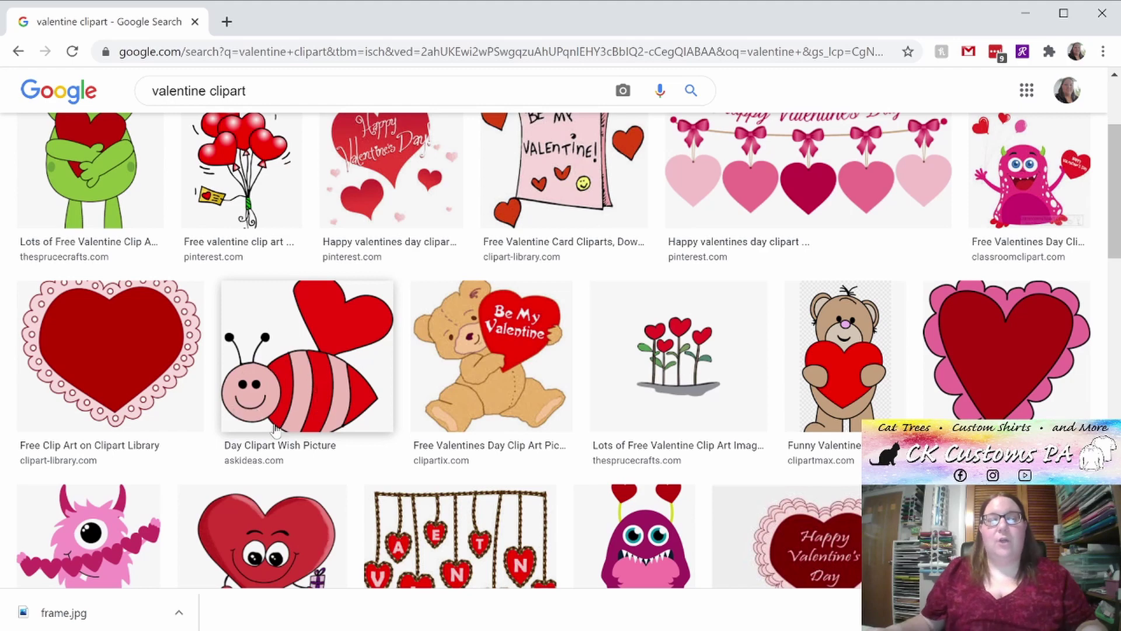
pyautogui.click(274, 401)
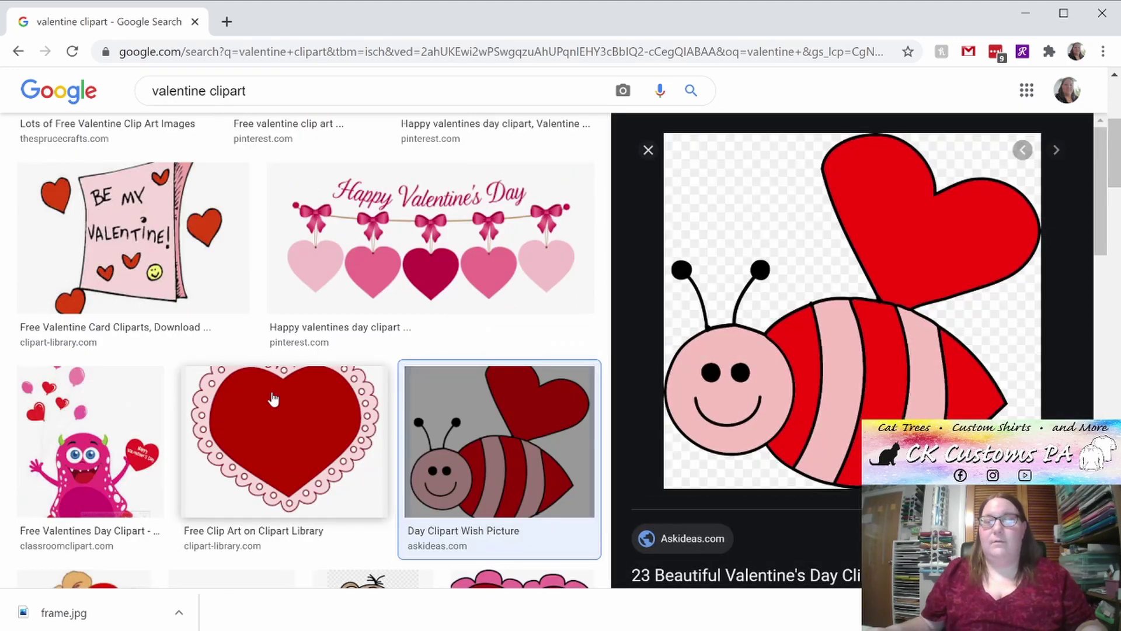
pyautogui.scroll(-6, 274, 385)
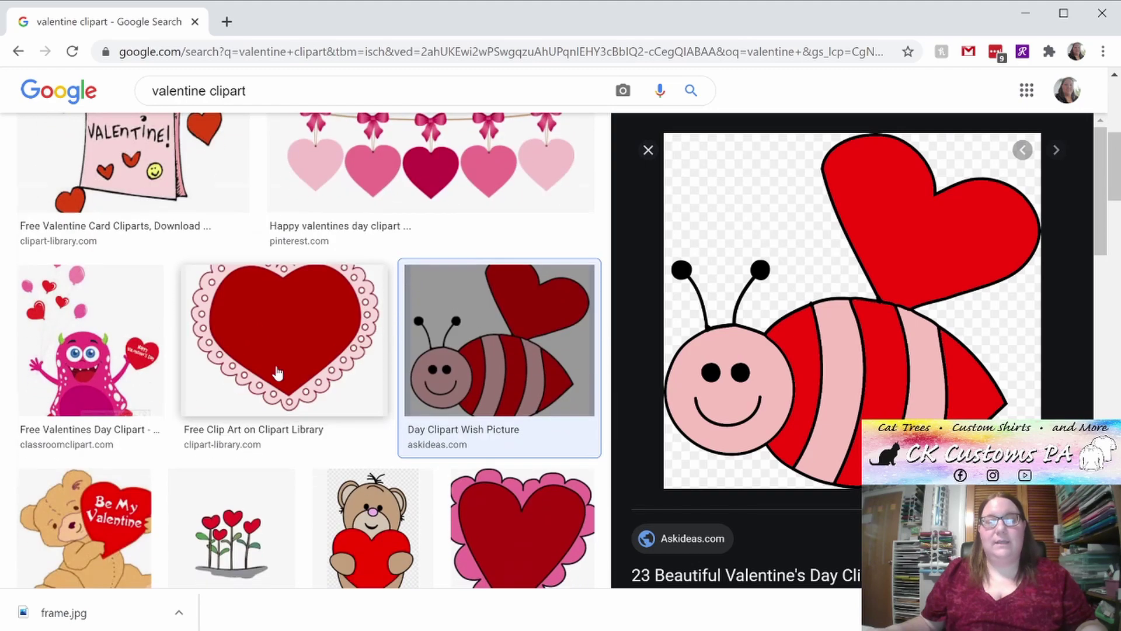
pyautogui.click(338, 318)
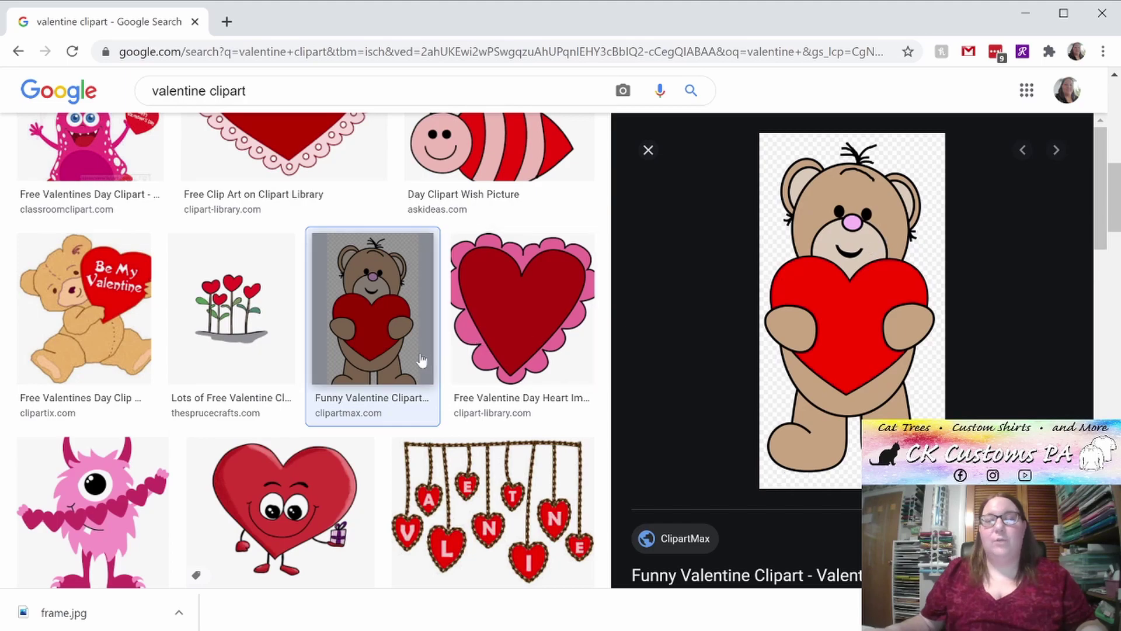
pyautogui.scroll(-4, 421, 360)
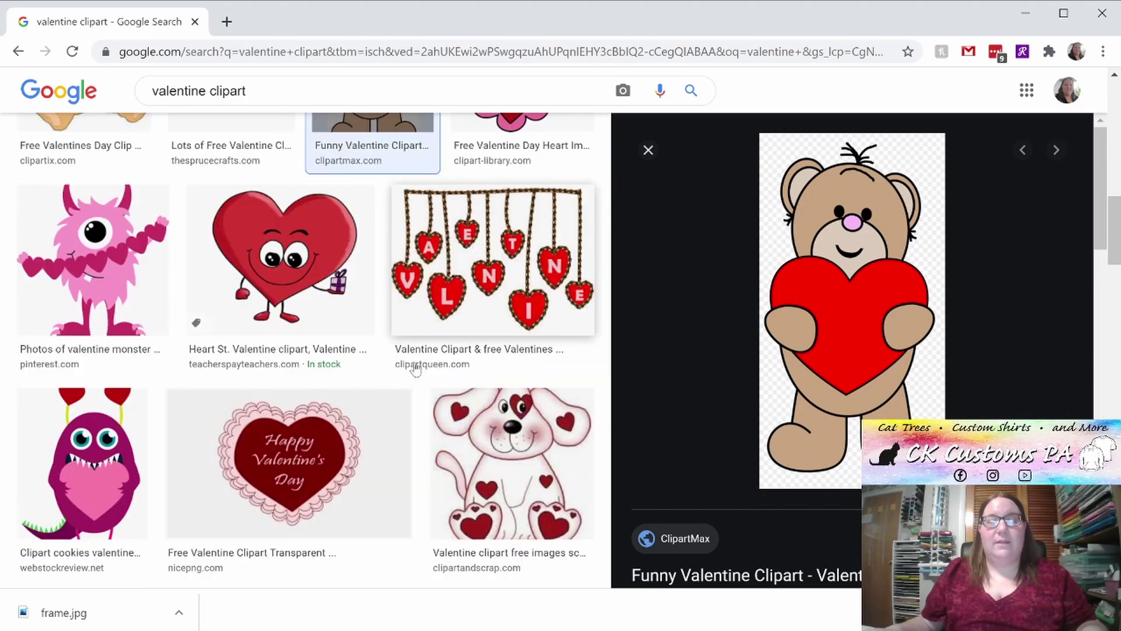
pyautogui.scroll(-4, 416, 368)
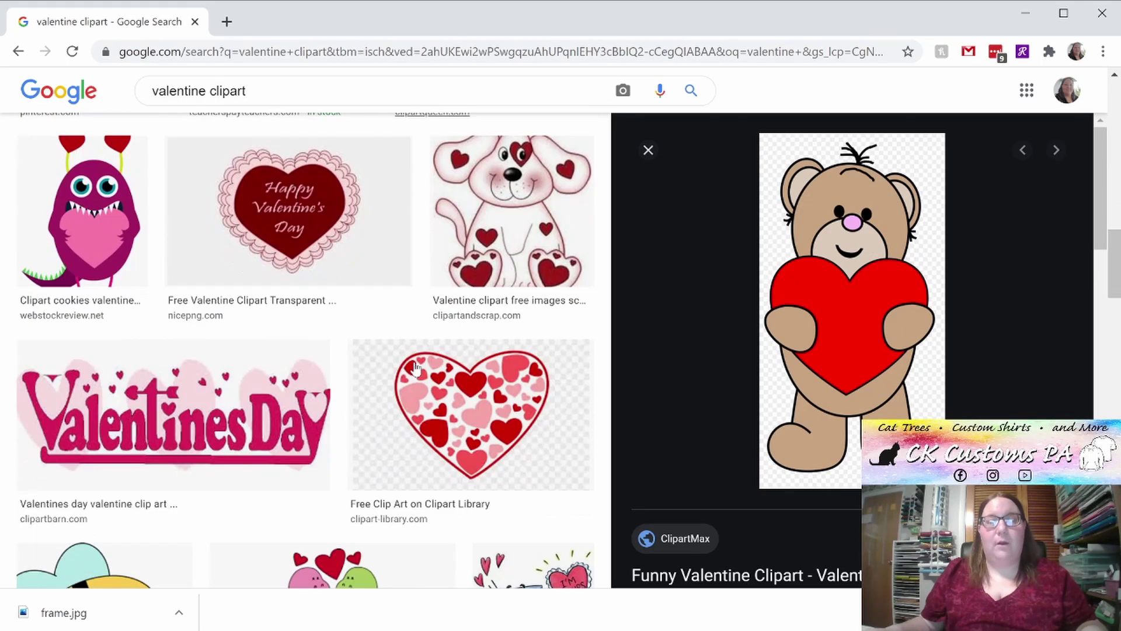
pyautogui.scroll(-5, 415, 367)
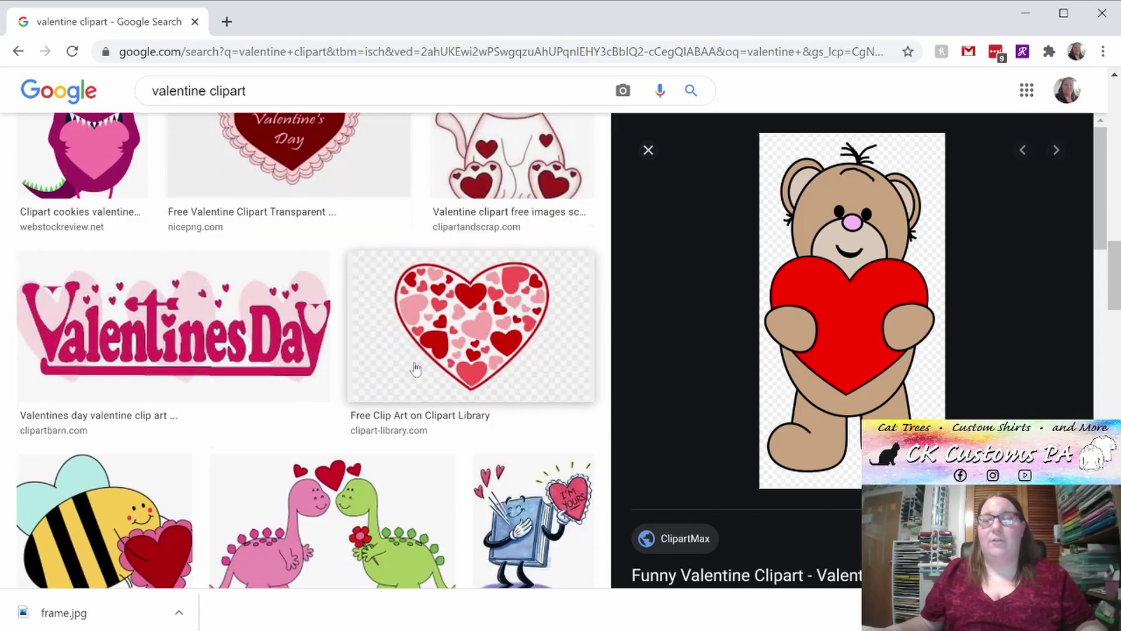
pyautogui.scroll(-1, 416, 368)
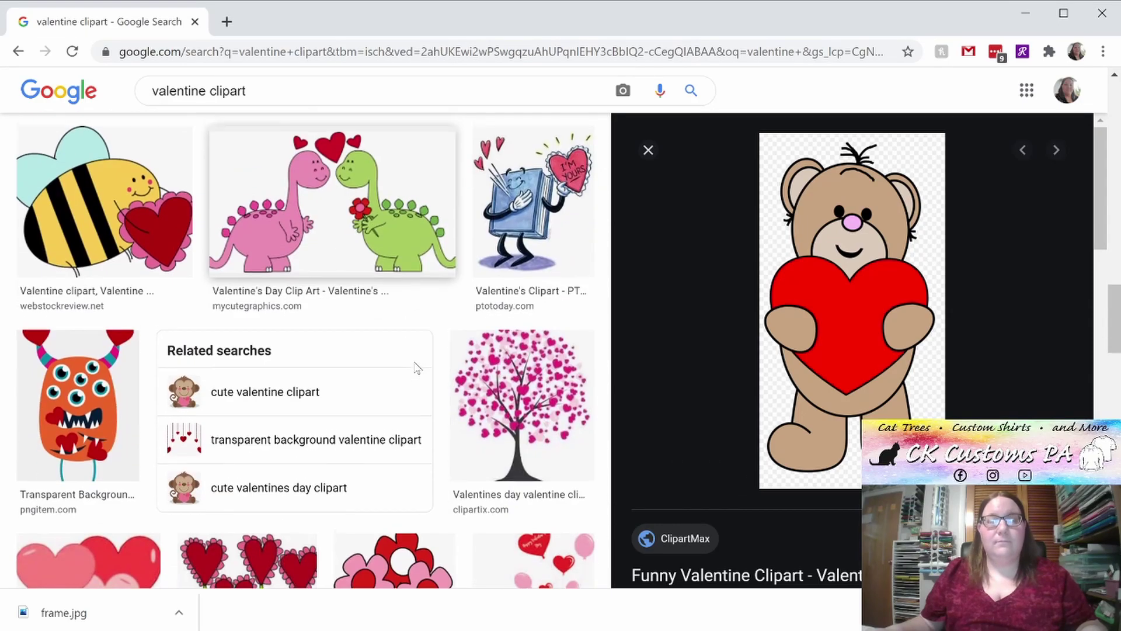
pyautogui.scroll(-2, 417, 367)
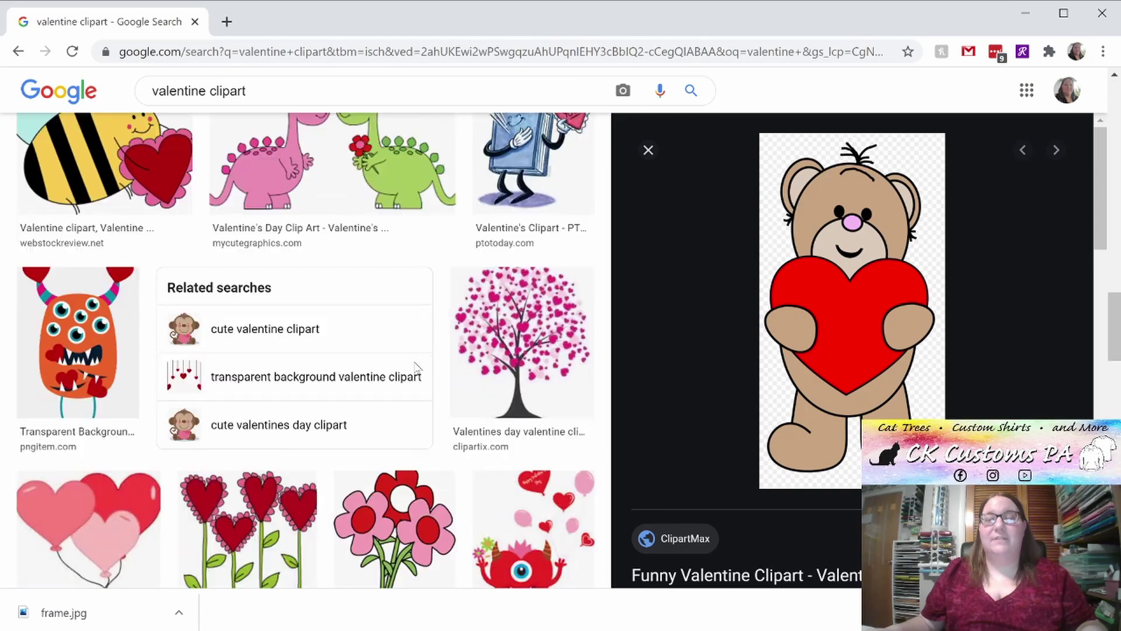
pyautogui.click(382, 458)
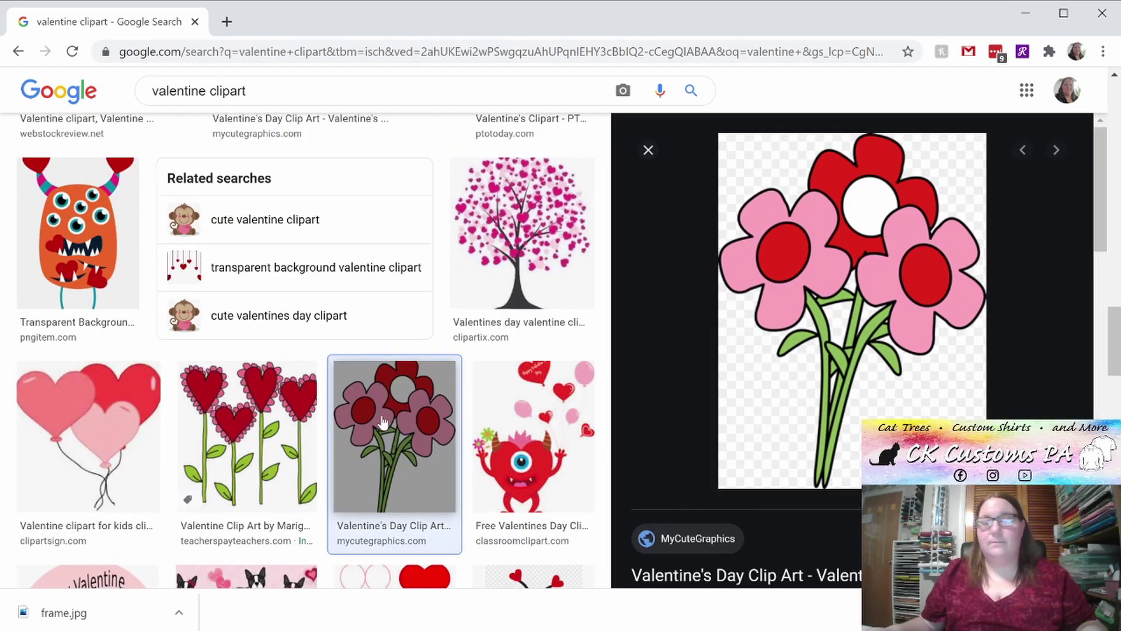
pyautogui.scroll(-3, 383, 421)
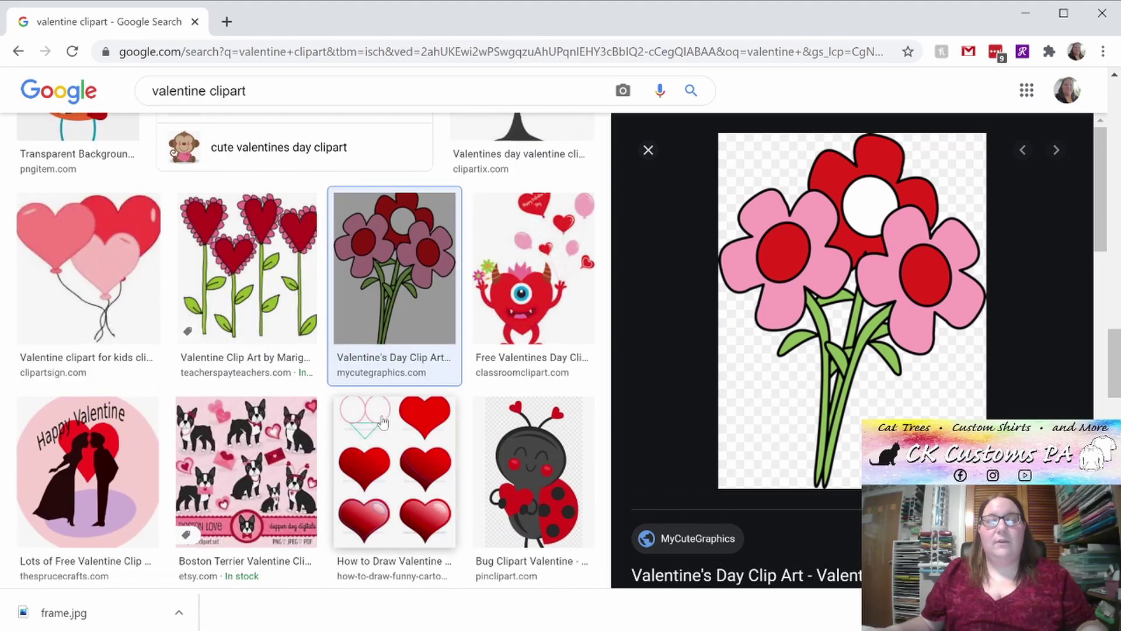
pyautogui.scroll(-4, 357, 495)
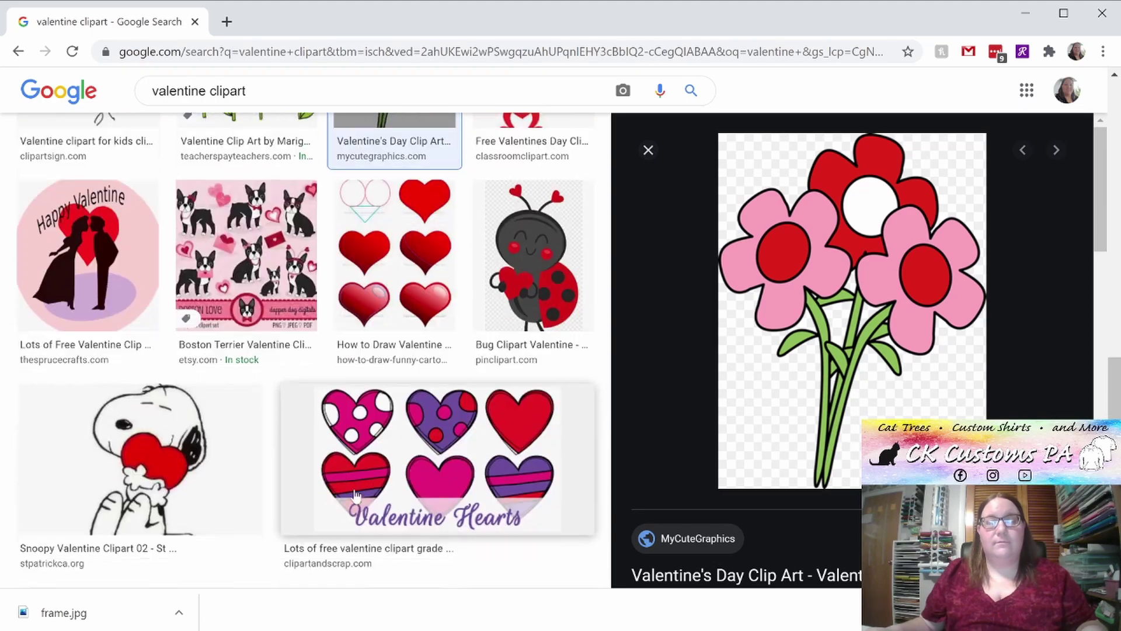
# Step: Return to the teddy bear holding a red heart from clipartmax.com and save its image
pyautogui.scroll(7, 377, 403)
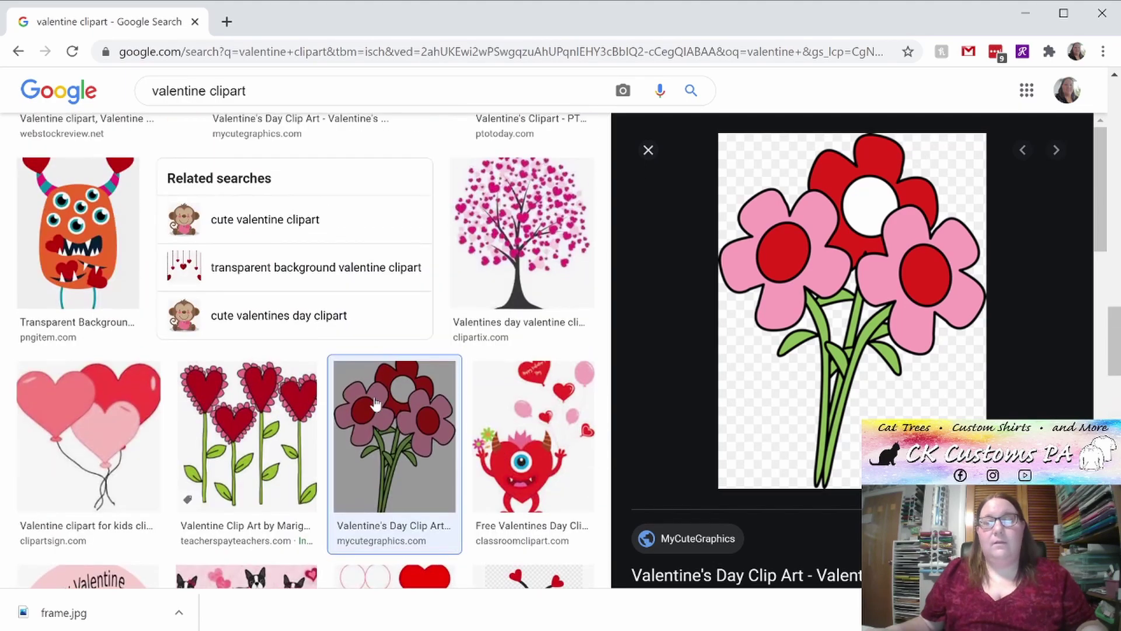
pyautogui.scroll(14, 374, 403)
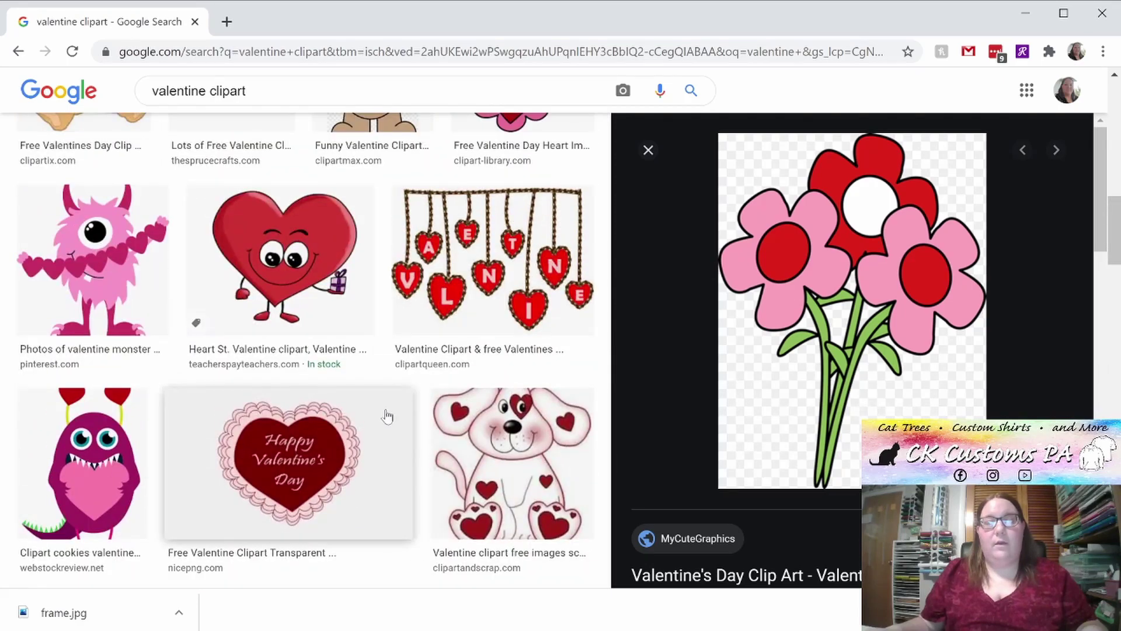
pyautogui.scroll(6, 387, 416)
pyautogui.click(372, 415)
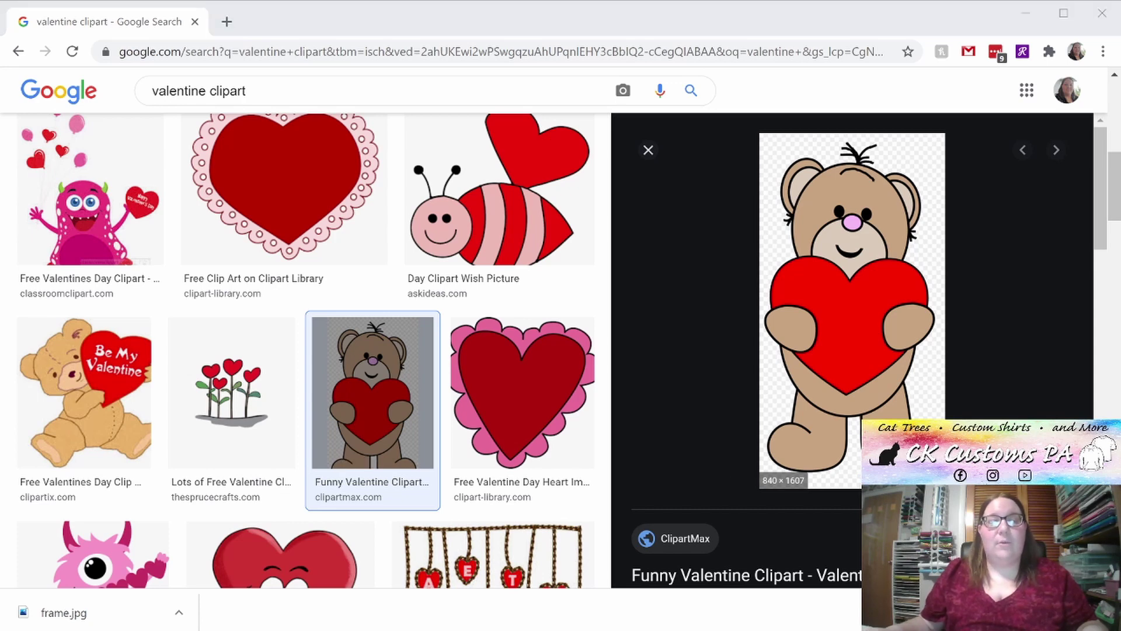
pyautogui.press('Return')
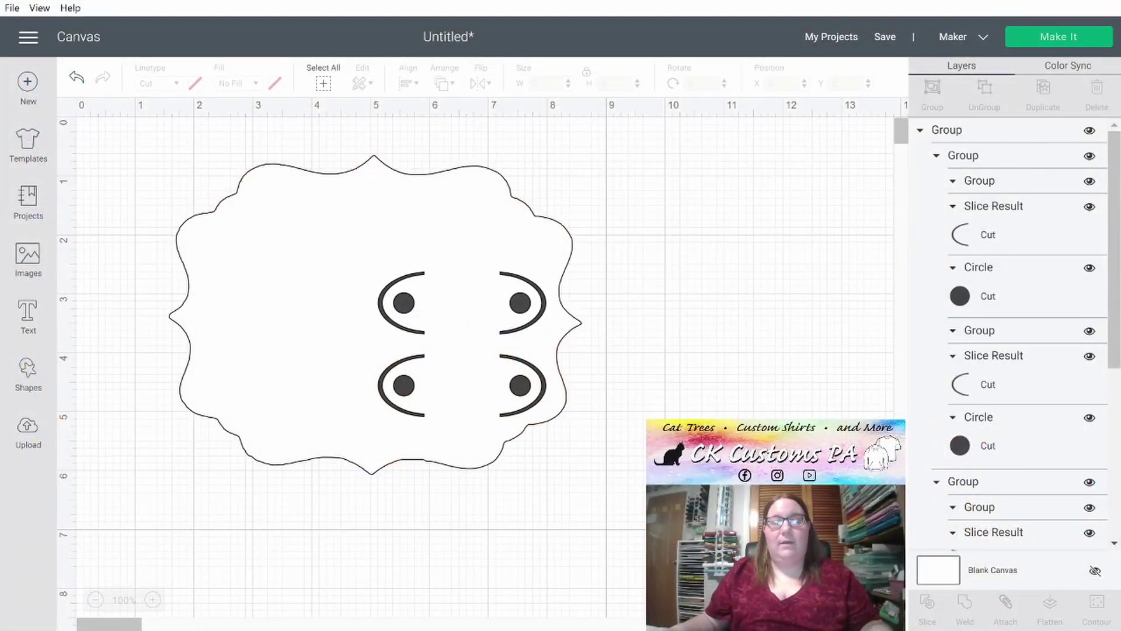
# Step: Switch back to Cricut Design Space, upload the saved teddy bear image with the most complex image type, and continue to Select & erase
pyautogui.click(35, 435)
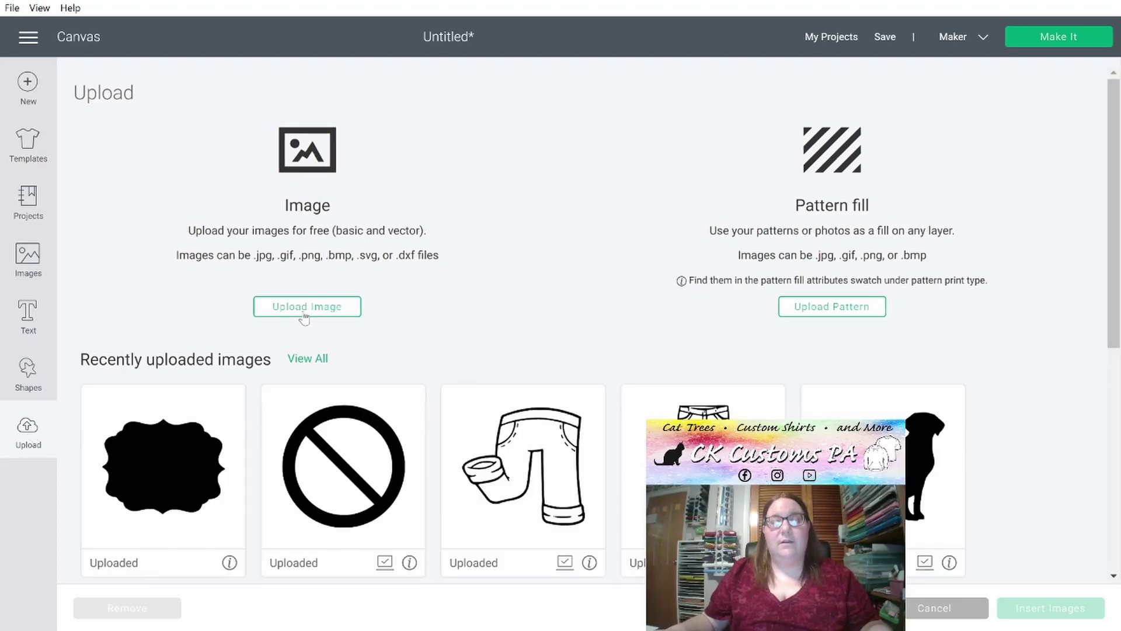
pyautogui.click(304, 314)
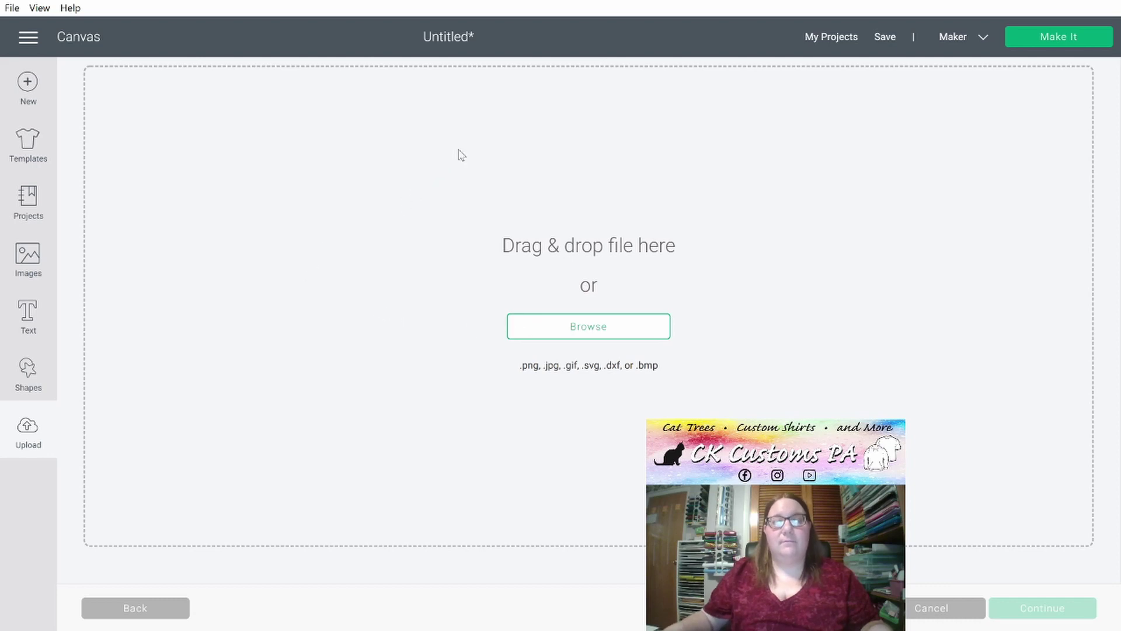
pyautogui.click(519, 437)
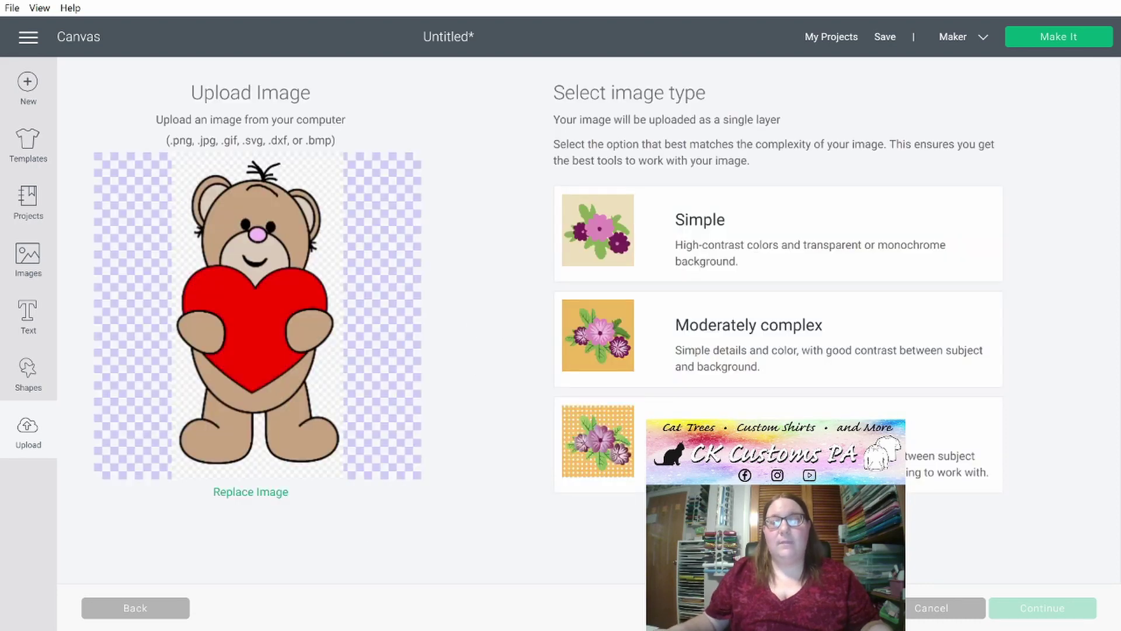
pyautogui.click(777, 445)
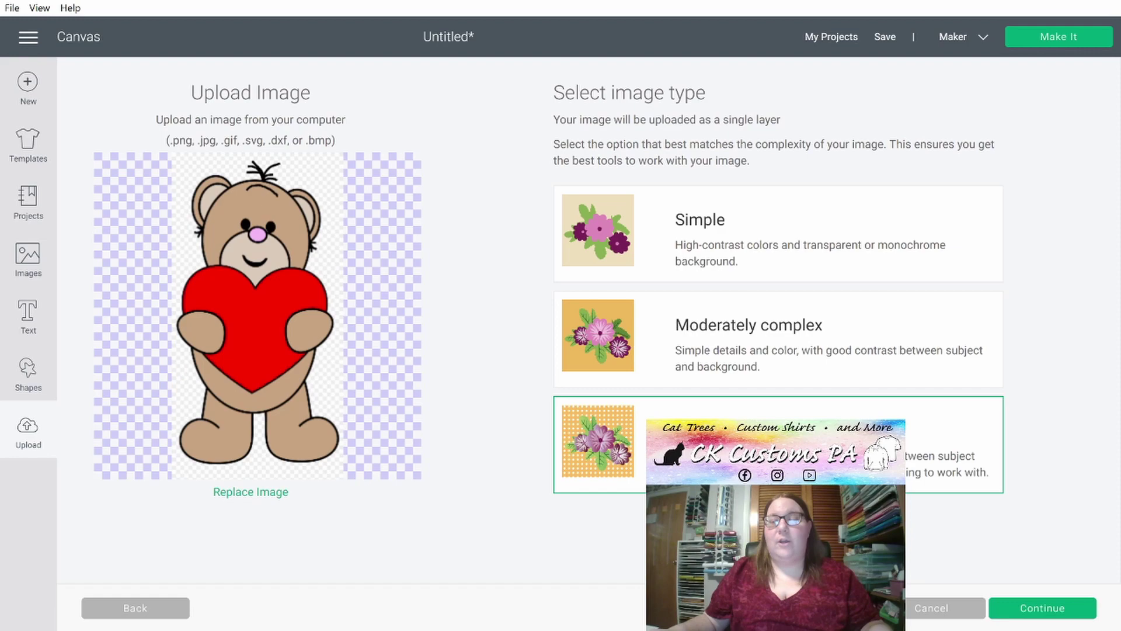
pyautogui.click(1061, 615)
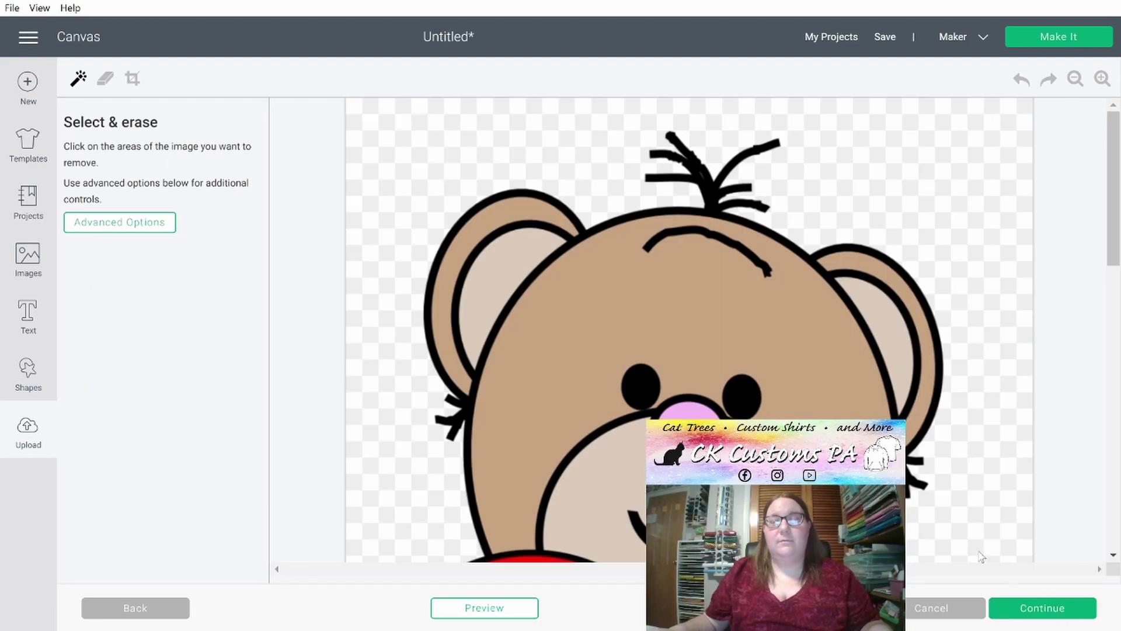
pyautogui.click(1074, 80)
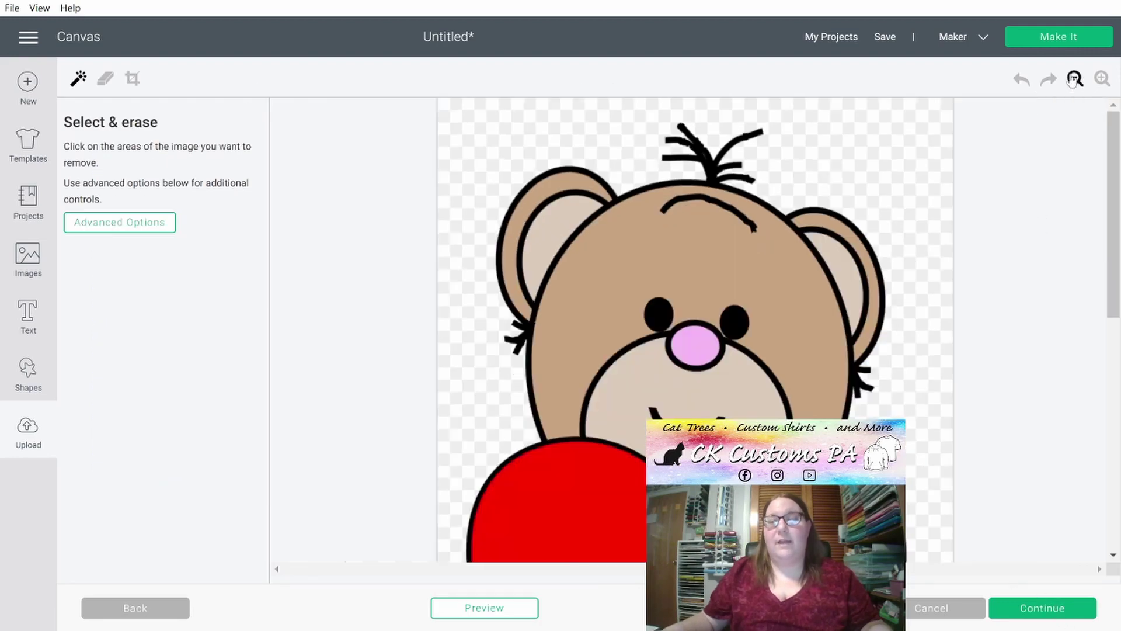
pyautogui.click(1074, 80)
pyautogui.click(1073, 80)
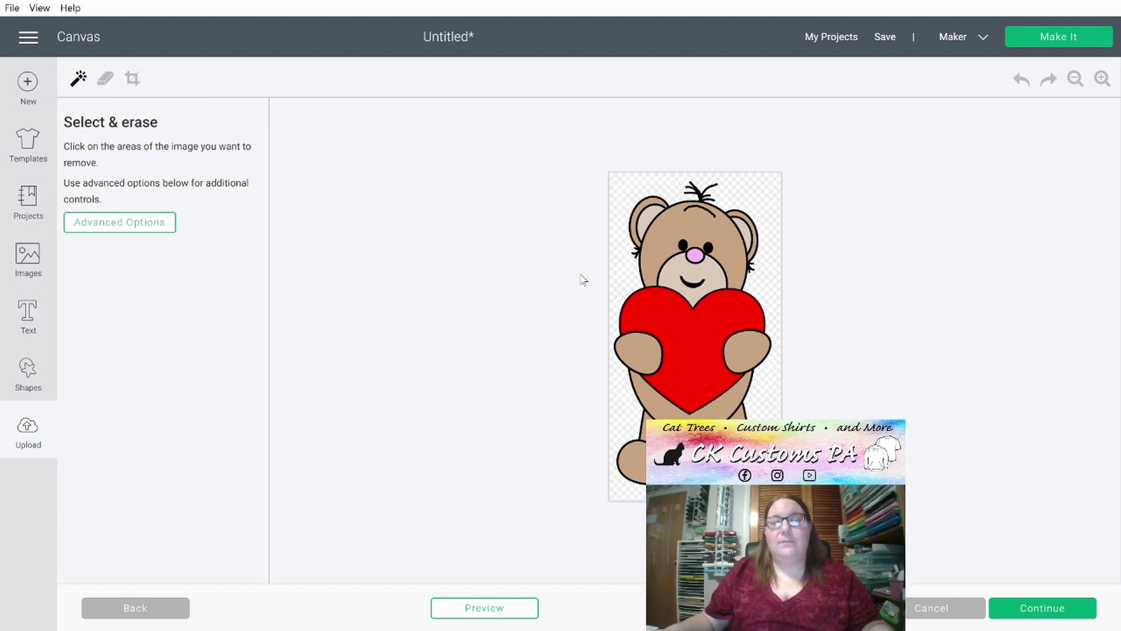
# Step: Set the color tolerance to 80 in the advanced options and erase the background around the teddy bear
pyautogui.click(94, 229)
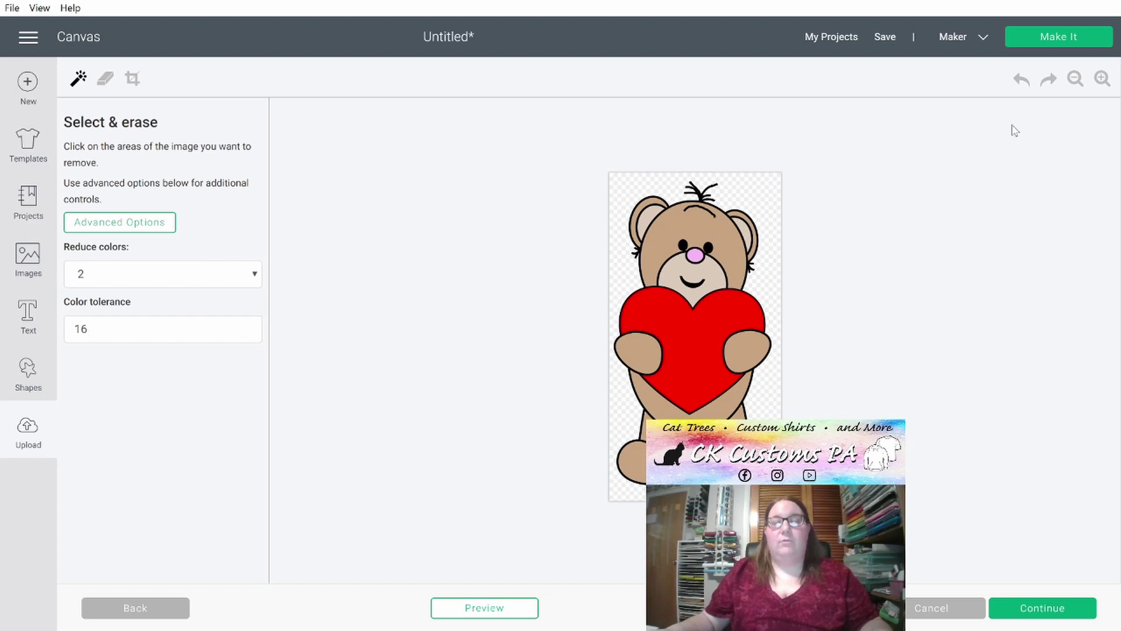
pyautogui.click(1101, 80)
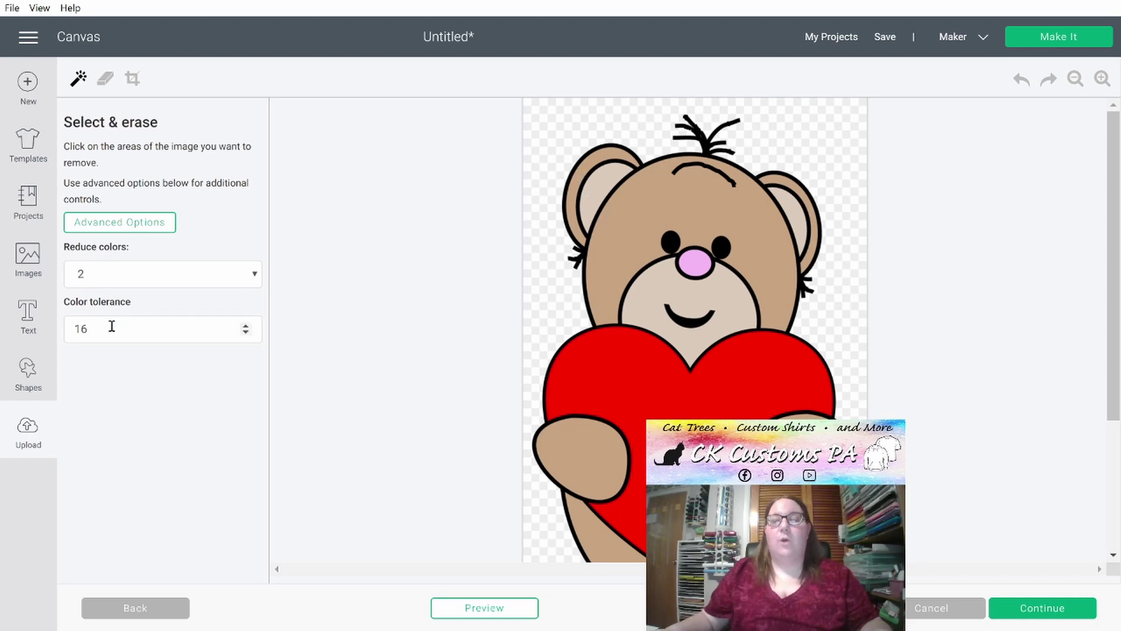
pyautogui.moveTo(96, 329); pyautogui.dragTo(64, 326)
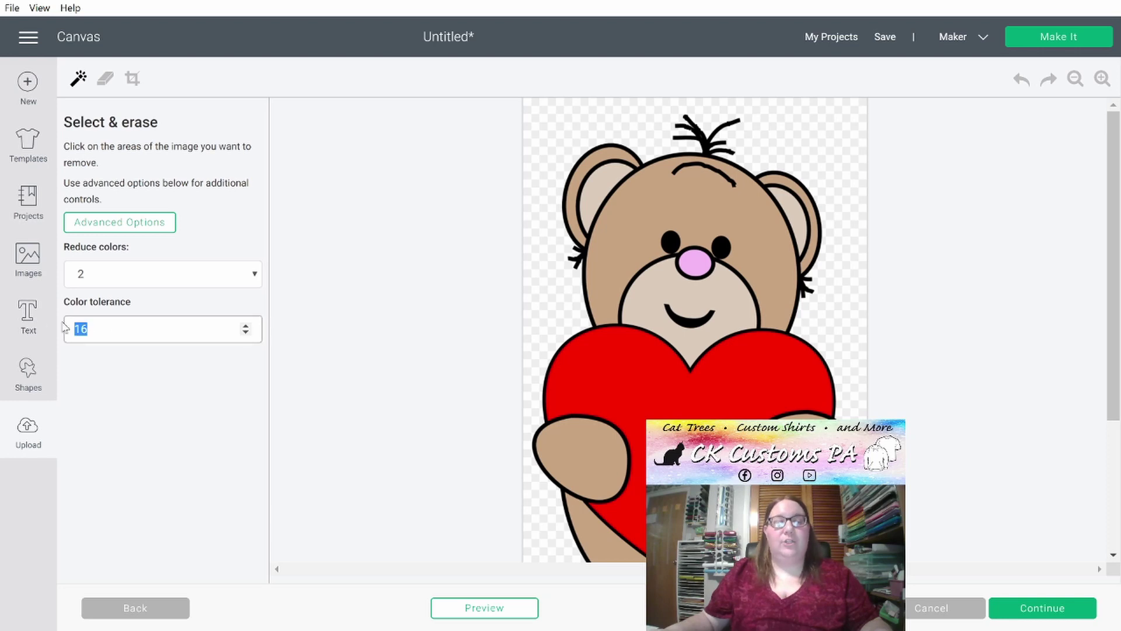
pyautogui.write('80')
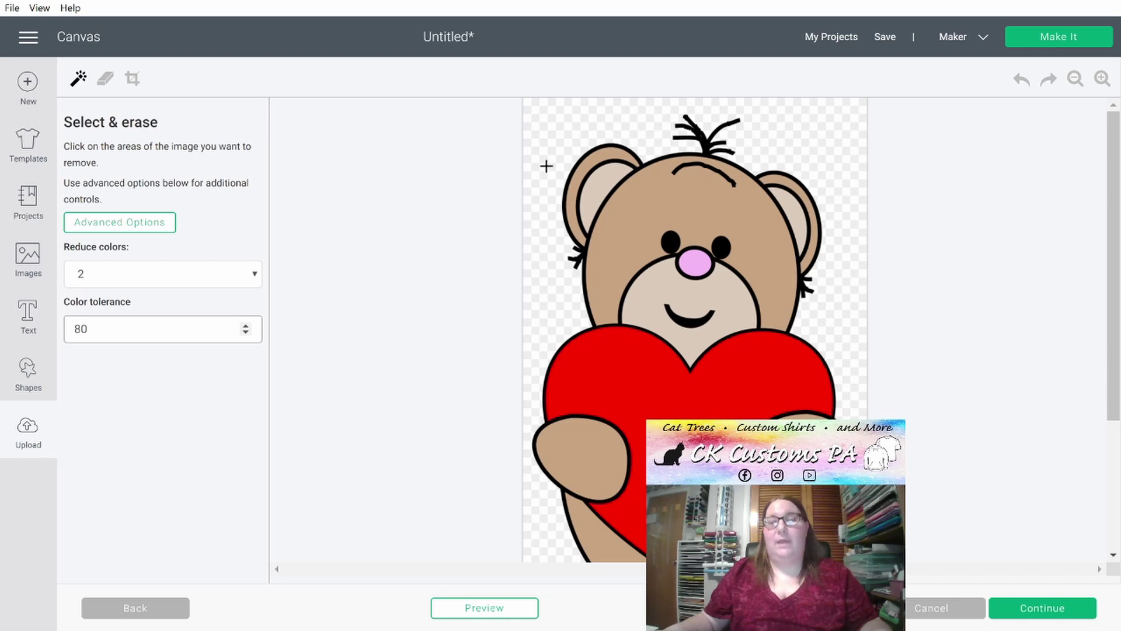
pyautogui.click(546, 143)
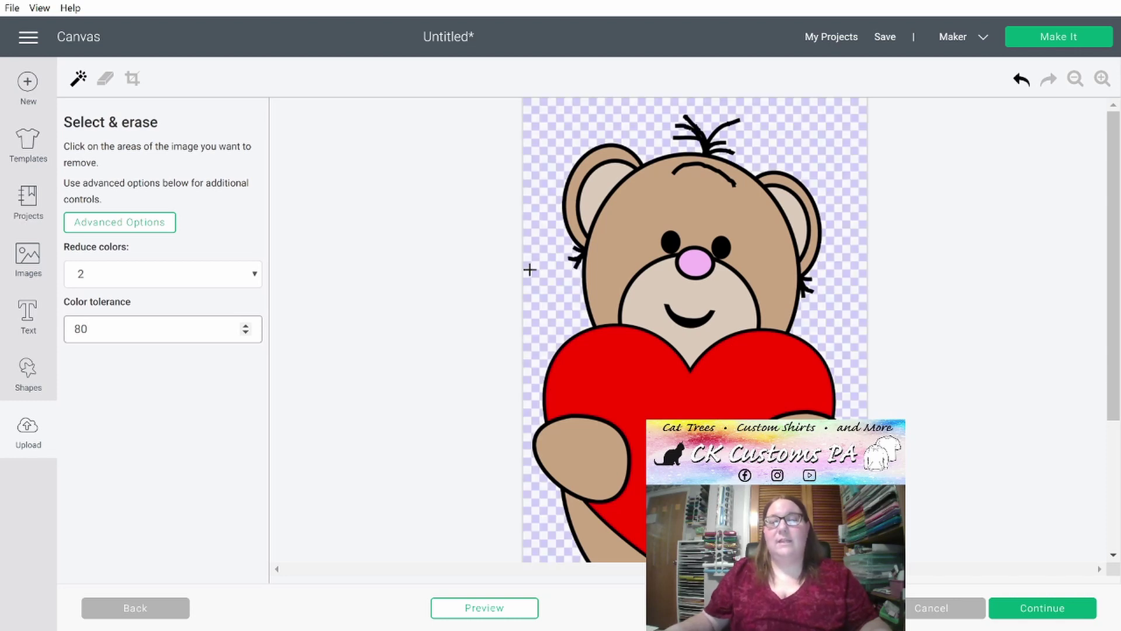
# Step: Erase the color fills of the bear's ears, face, muzzle and nose, leaving only the black outlines
pyautogui.click(594, 157)
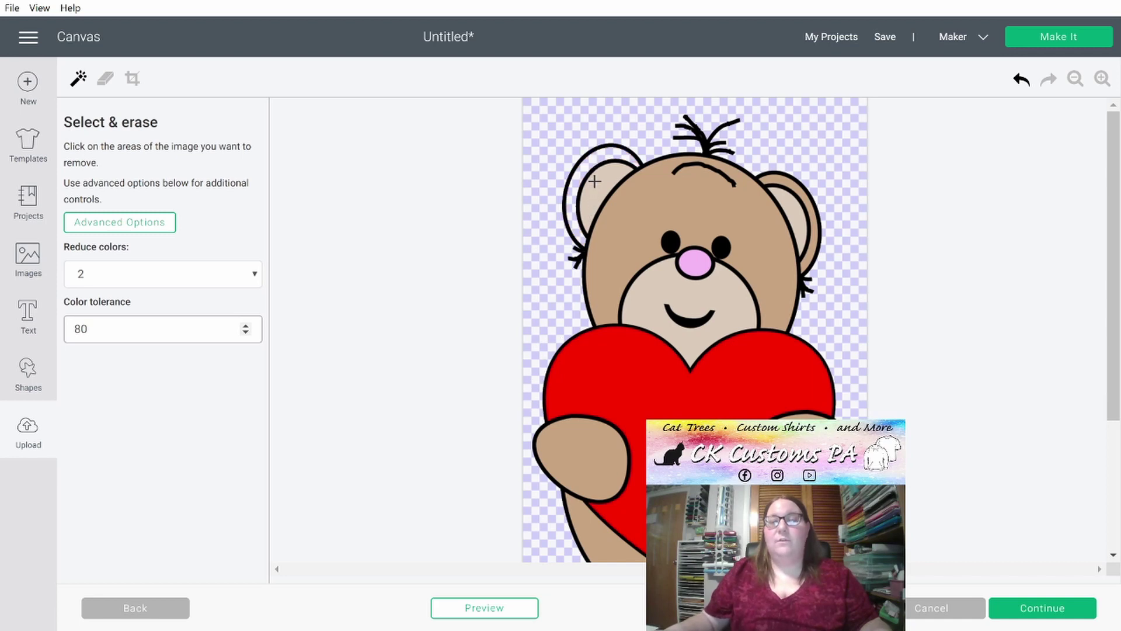
pyautogui.click(594, 184)
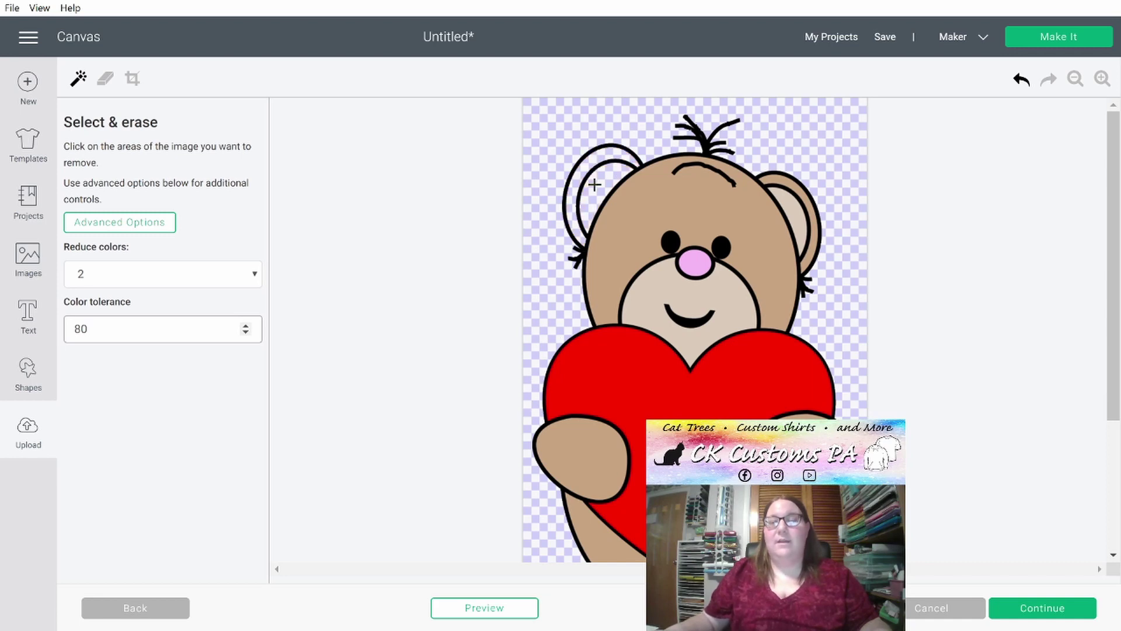
pyautogui.click(659, 213)
pyautogui.click(666, 282)
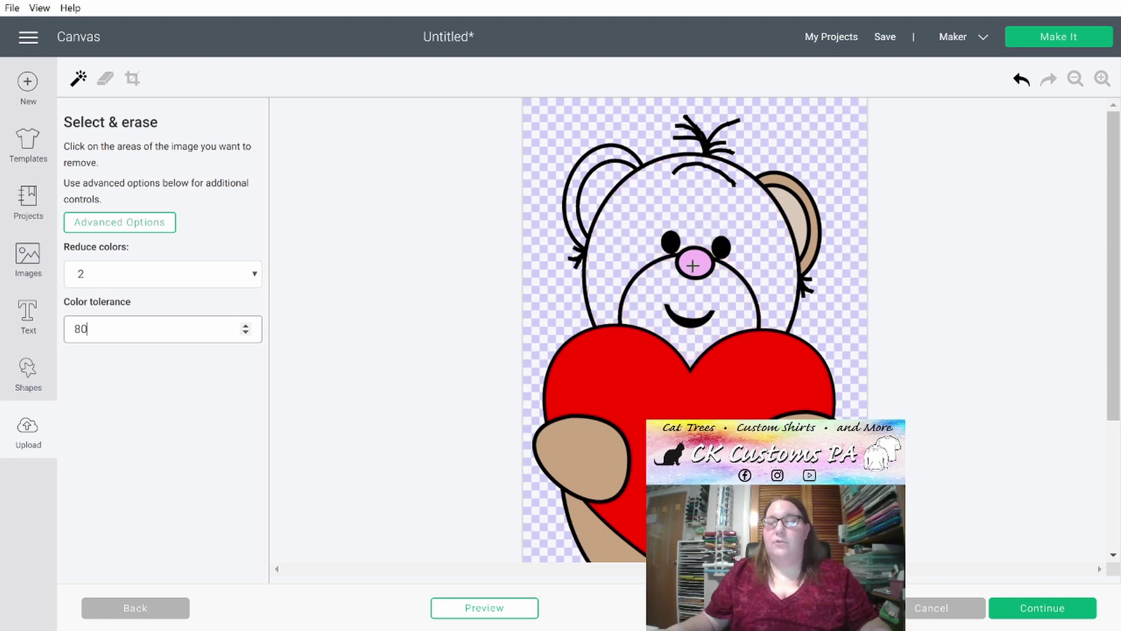
pyautogui.click(693, 265)
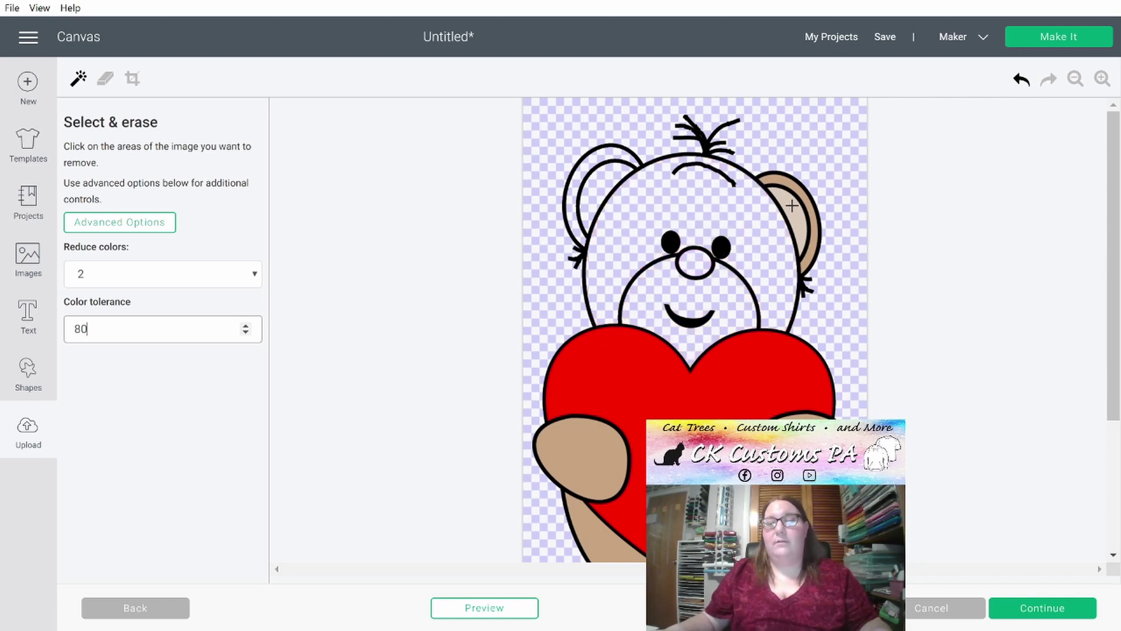
pyautogui.click(786, 183)
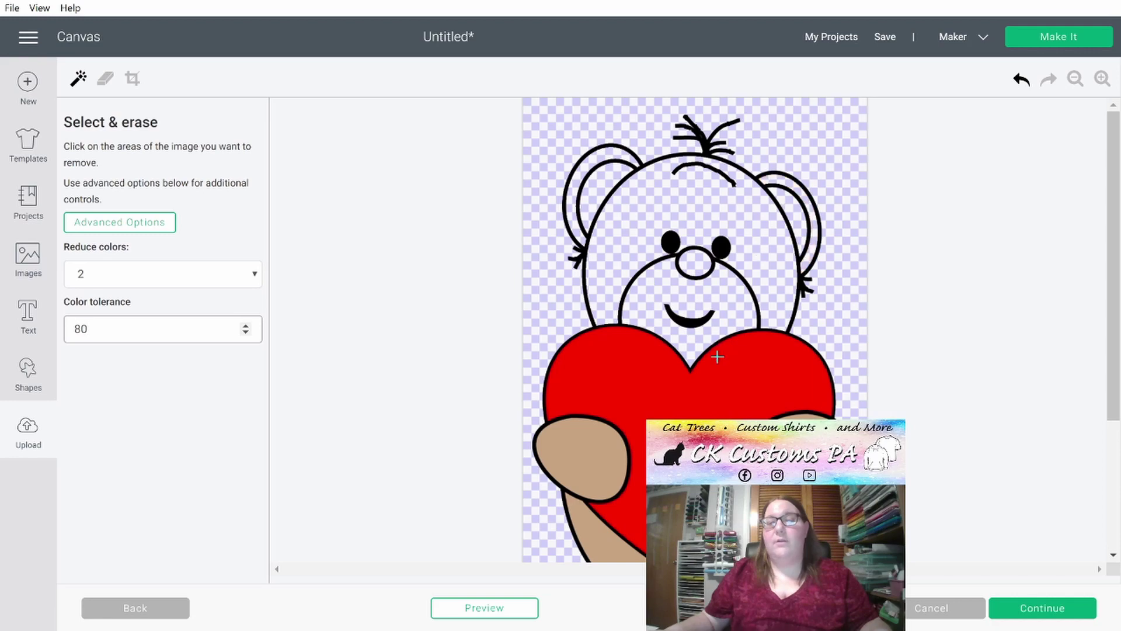
# Step: Erase the red heart fill and the brown fills of the paws, body and legs
pyautogui.click(702, 414)
pyautogui.click(586, 467)
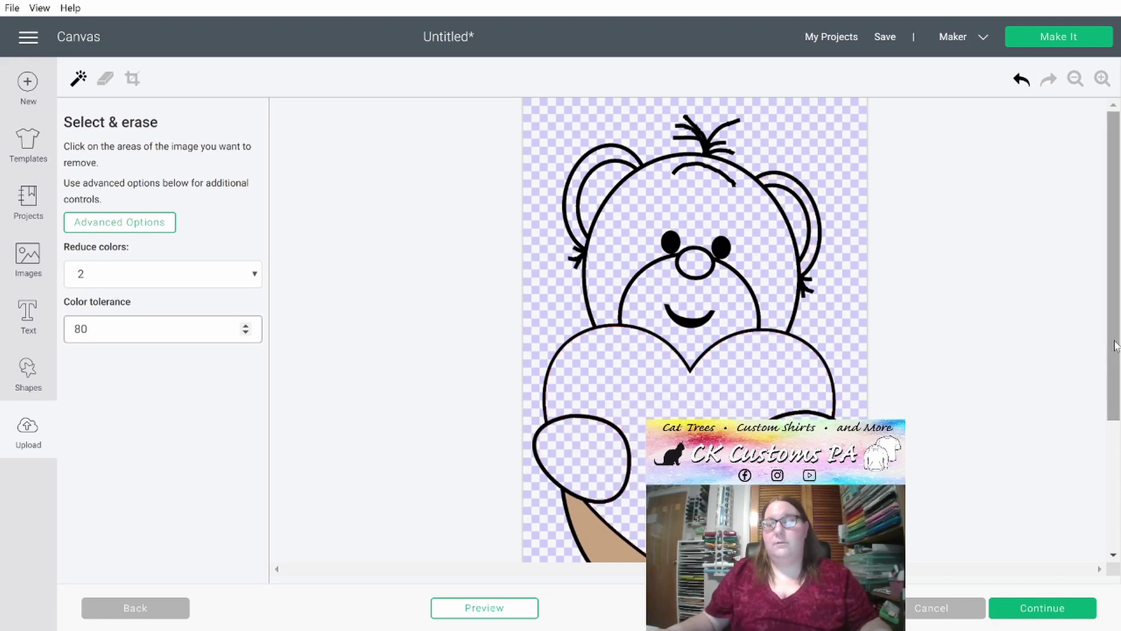
pyautogui.moveTo(1114, 349); pyautogui.dragTo(1089, 468)
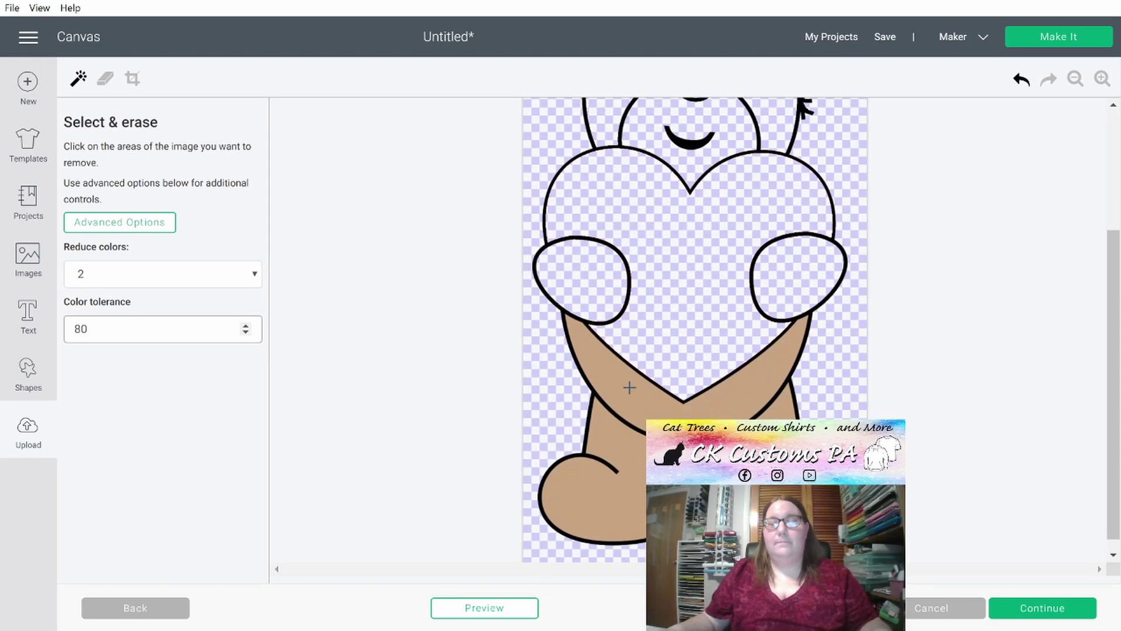
pyautogui.click(584, 496)
pyautogui.scroll(5, 695, 327)
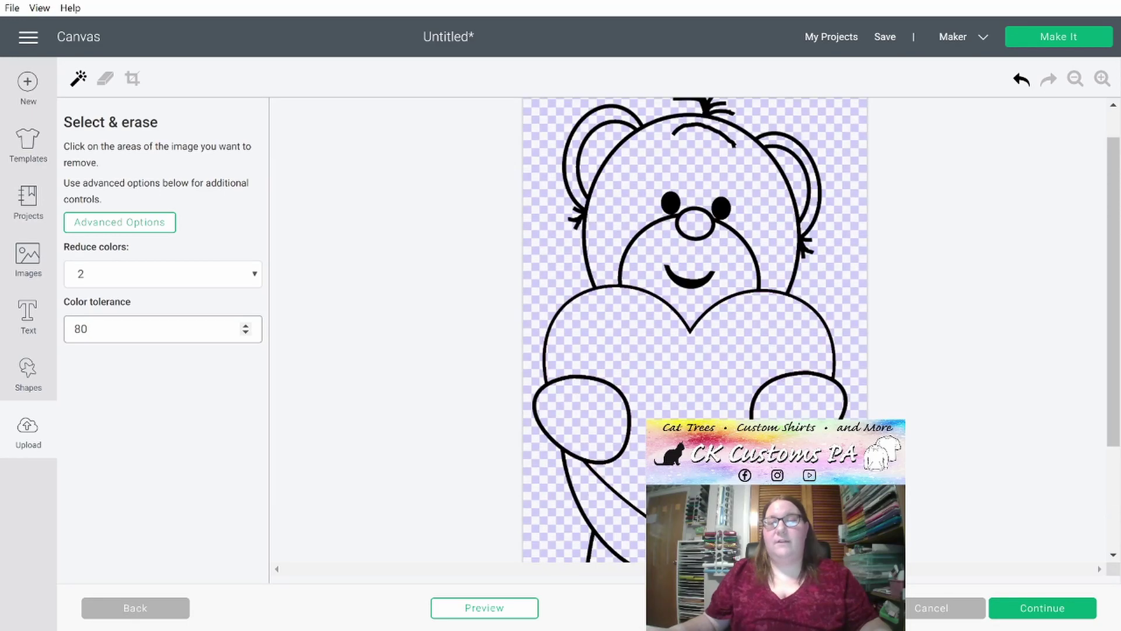
# Step: Continue and save the bear as a cut image, removing the prefix "1-11112_funny-" from its name
pyautogui.click(1030, 615)
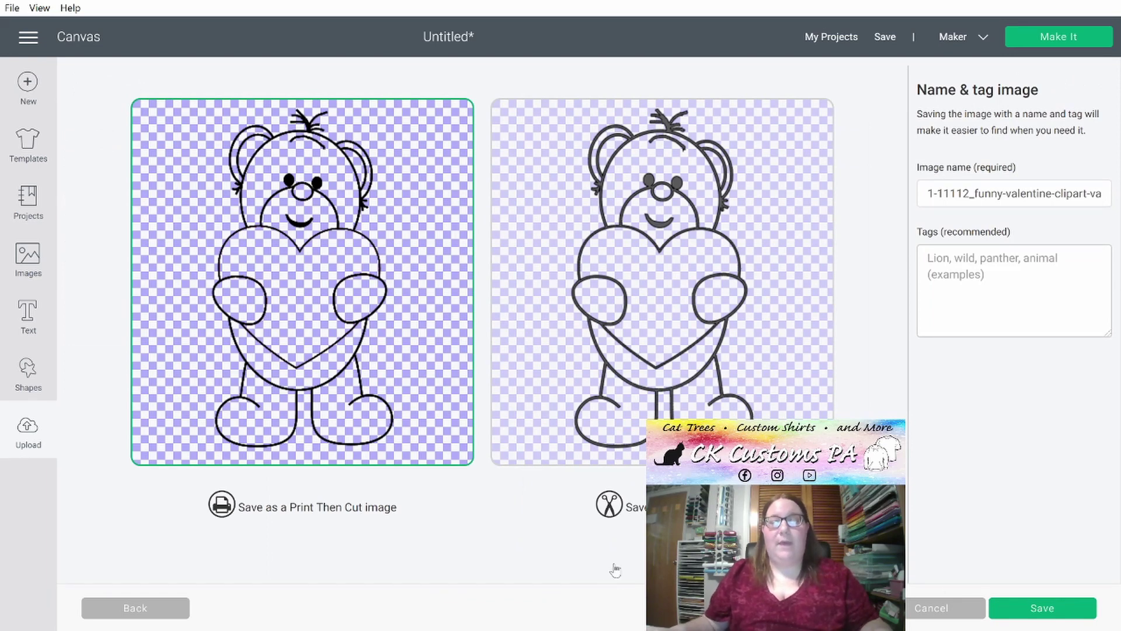
pyautogui.click(605, 322)
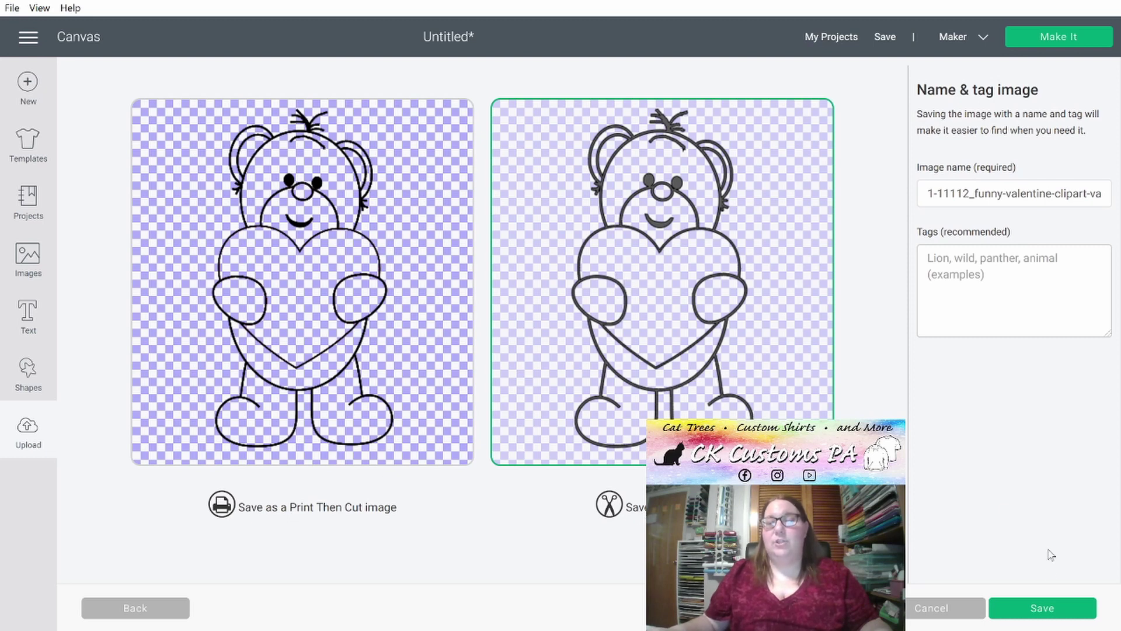
pyautogui.moveTo(1009, 194); pyautogui.dragTo(927, 194)
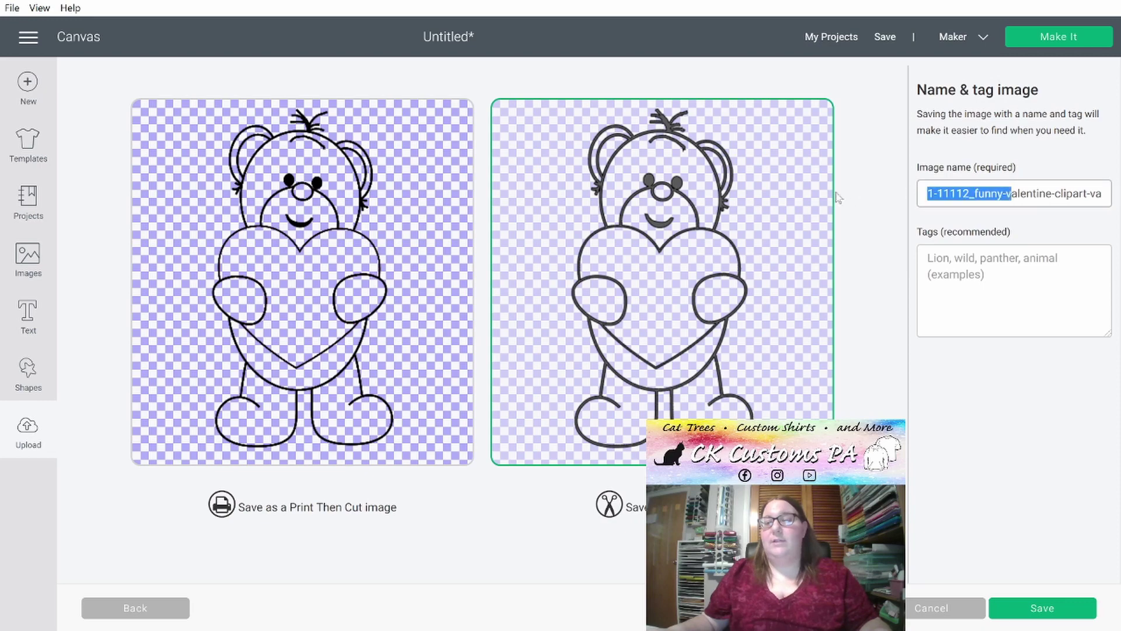
pyautogui.press('BackSpace')
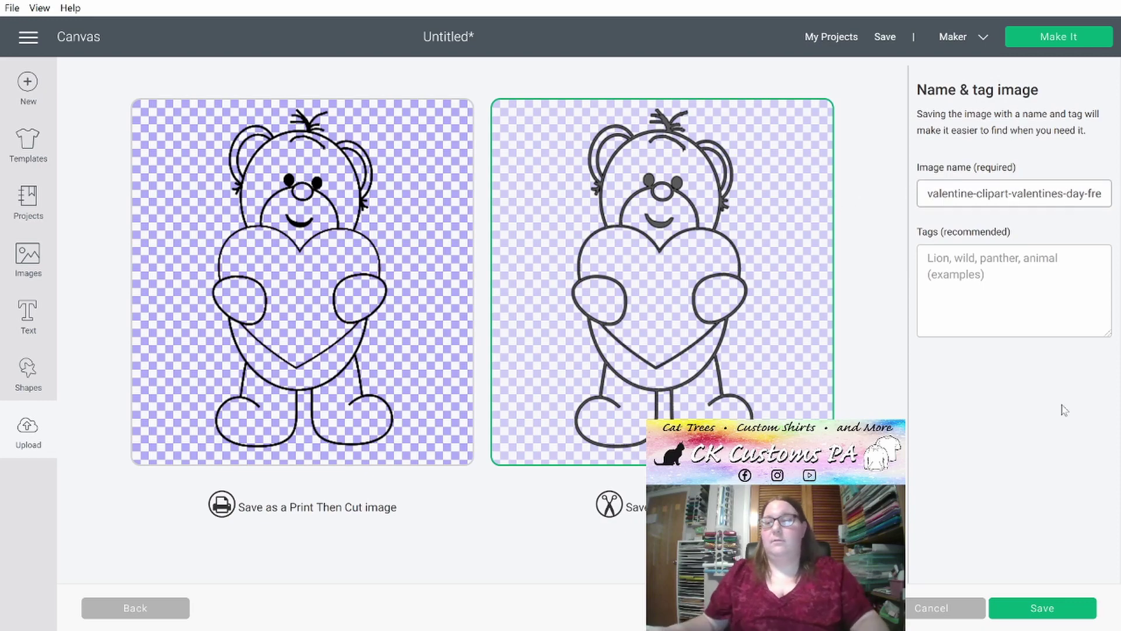
pyautogui.click(1032, 608)
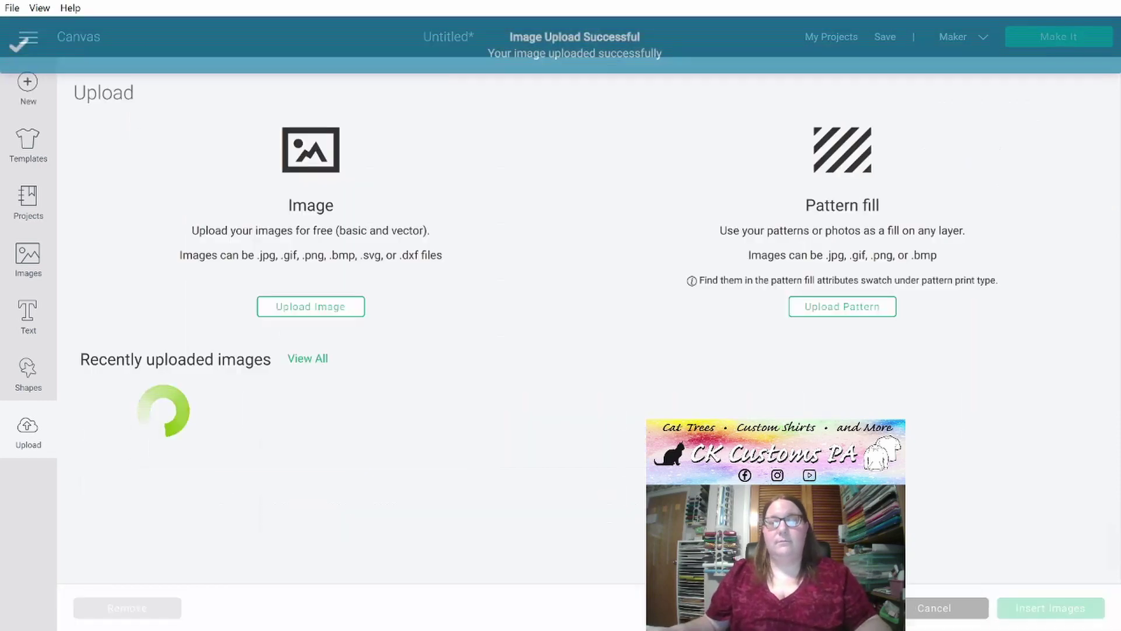
# Step: Insert the newly uploaded bear outline onto the canvas and move it up near the canvas's upper edge
pyautogui.click(164, 480)
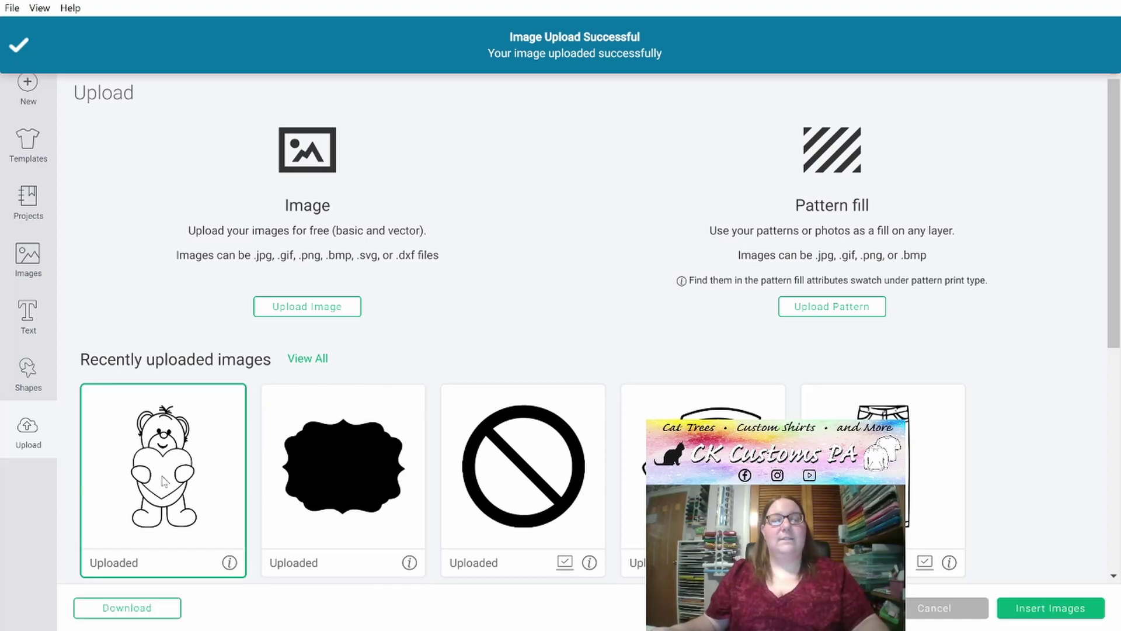
pyautogui.click(1050, 608)
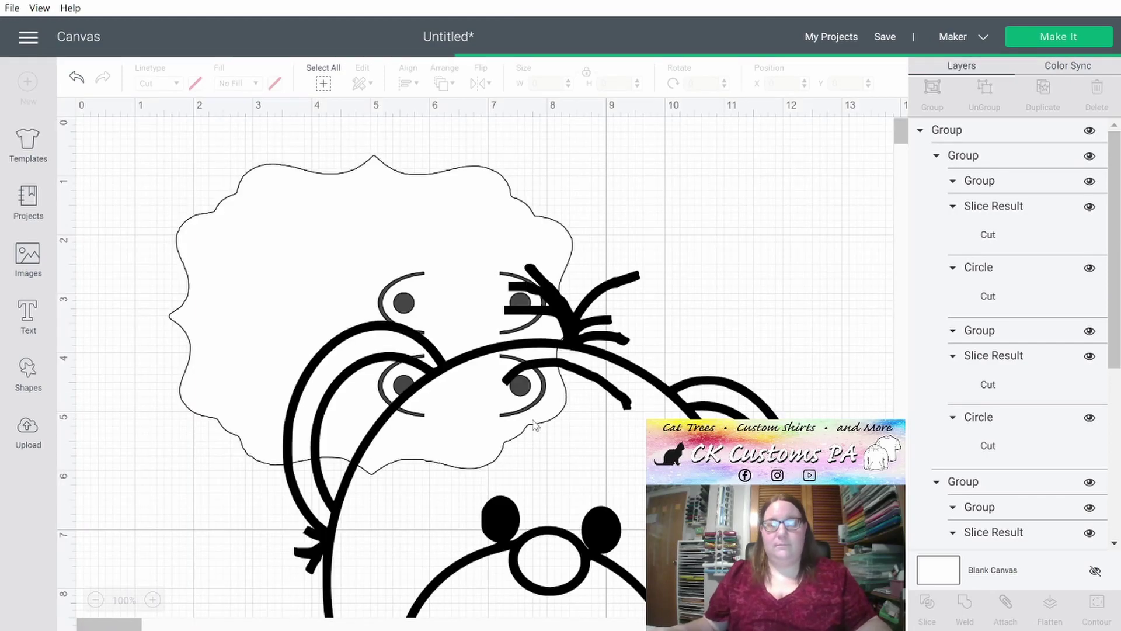
pyautogui.moveTo(585, 234)
pyautogui.mouseDown()
pyautogui.moveTo(588, 190)
pyautogui.moveTo(593, 213)
pyautogui.mouseUp()
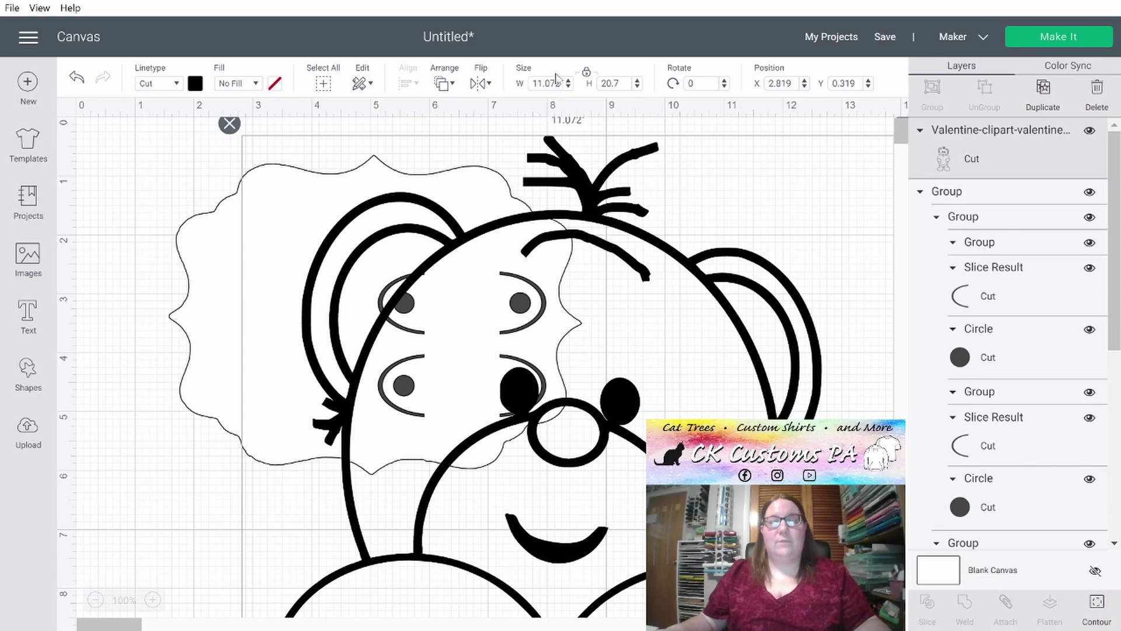
# Step: Set the bear's height to 4 inches with proportions locked and place it inside the left half of the frame
pyautogui.doubleClick(624, 82)
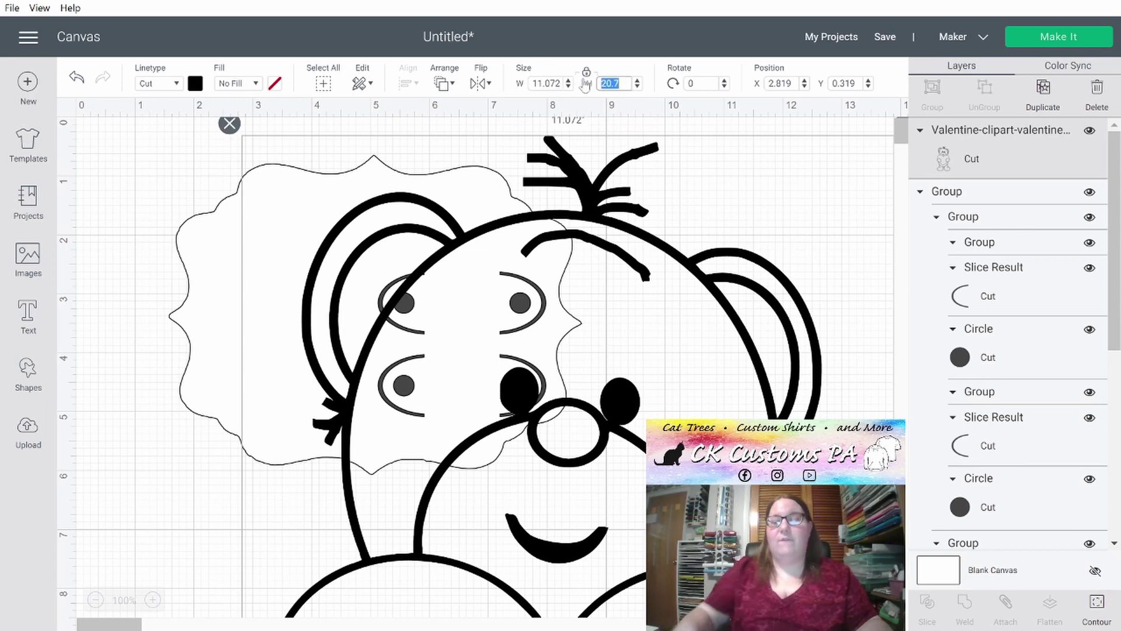
pyautogui.write('5')
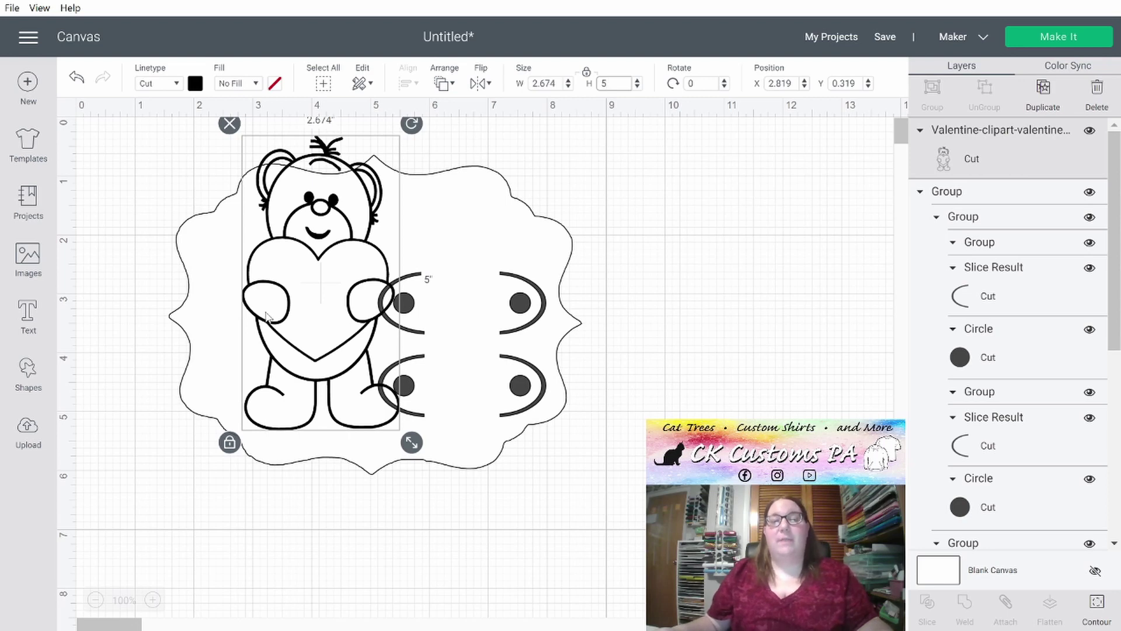
pyautogui.click(623, 83)
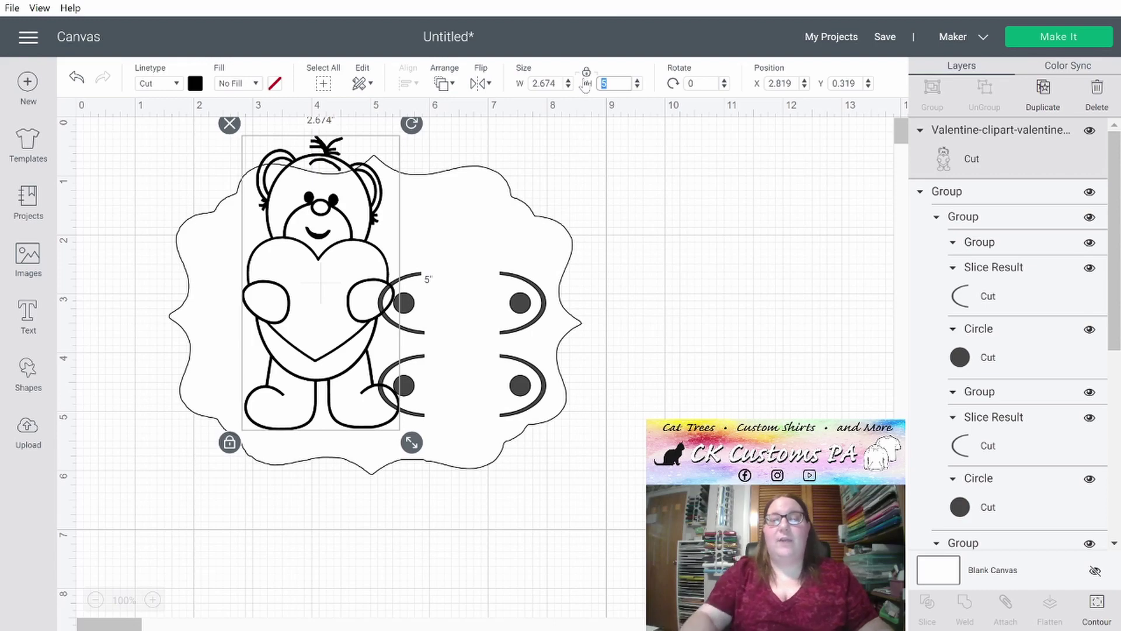
pyautogui.press('Return')
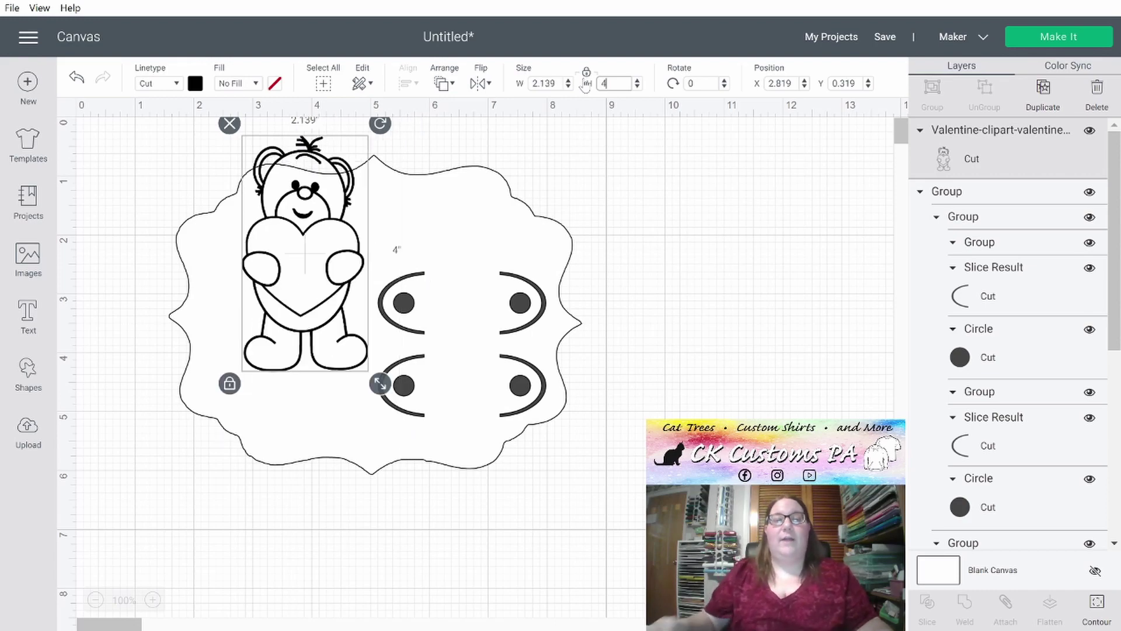
pyautogui.moveTo(302, 261); pyautogui.dragTo(296, 315)
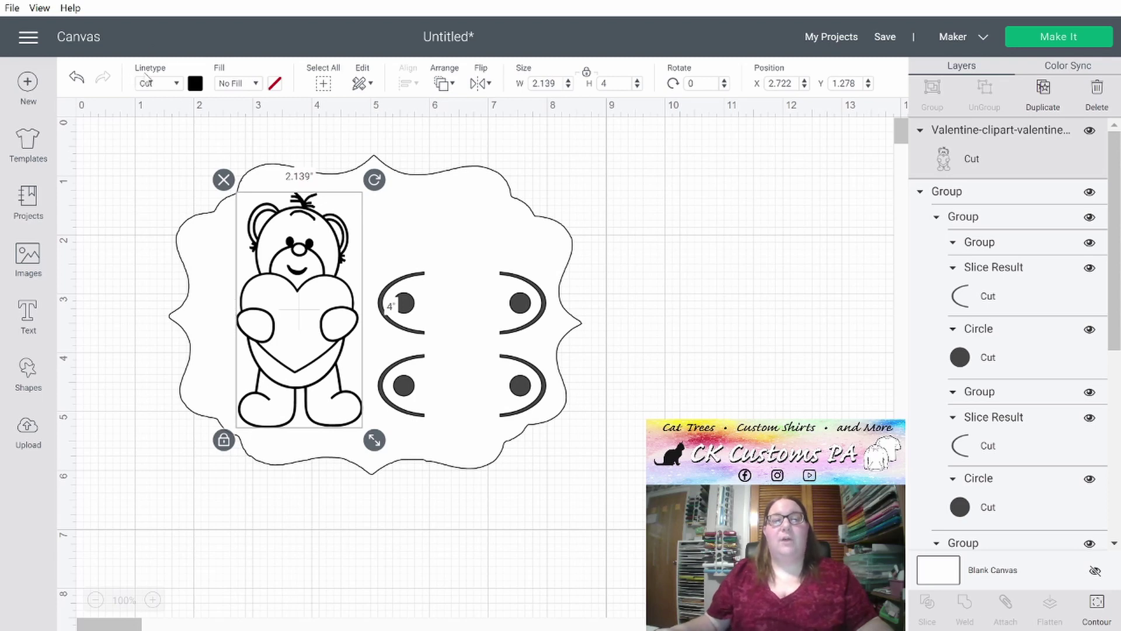
# Step: Change the bear's linetype to Draw with a black G - Gel (1mm) pen
pyautogui.click(177, 85)
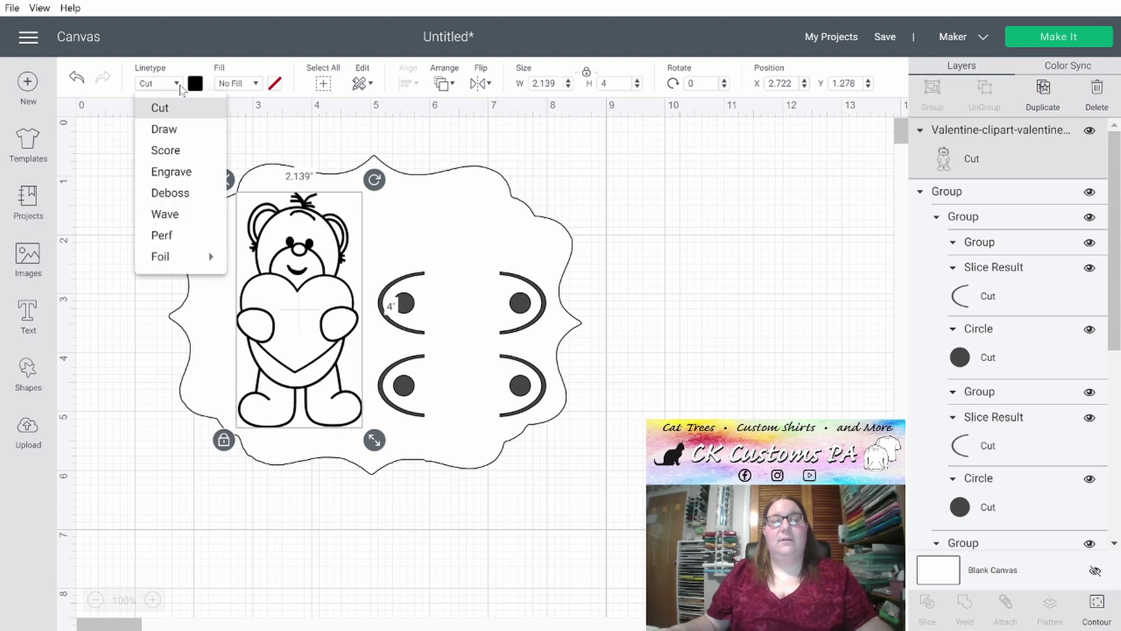
pyautogui.click(168, 136)
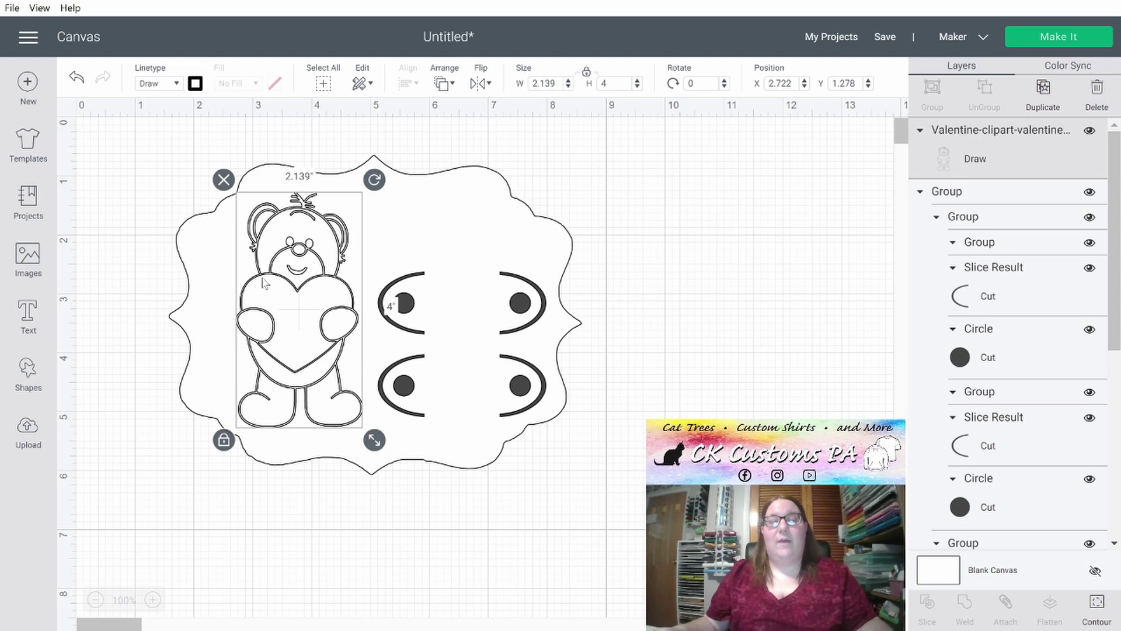
pyautogui.click(195, 85)
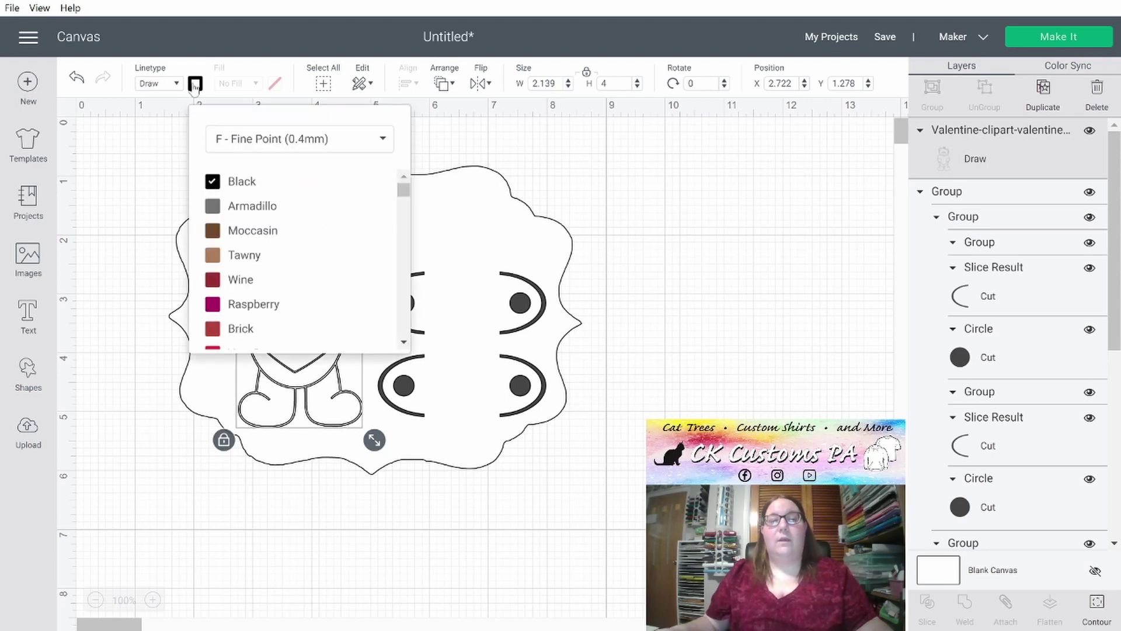
pyautogui.click(241, 146)
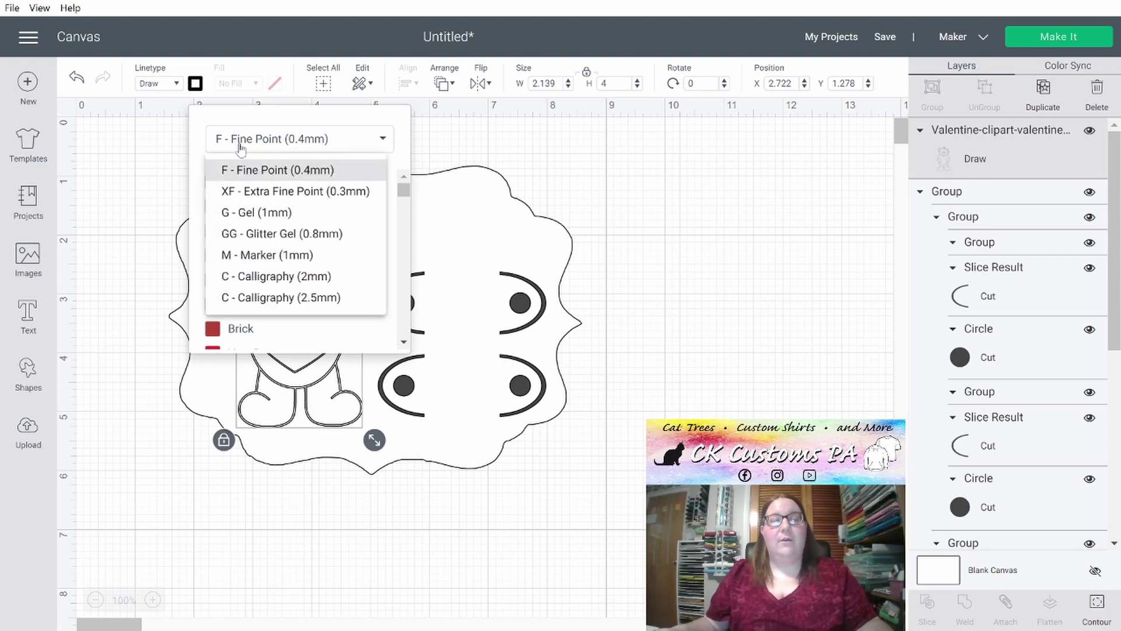
pyautogui.click(240, 214)
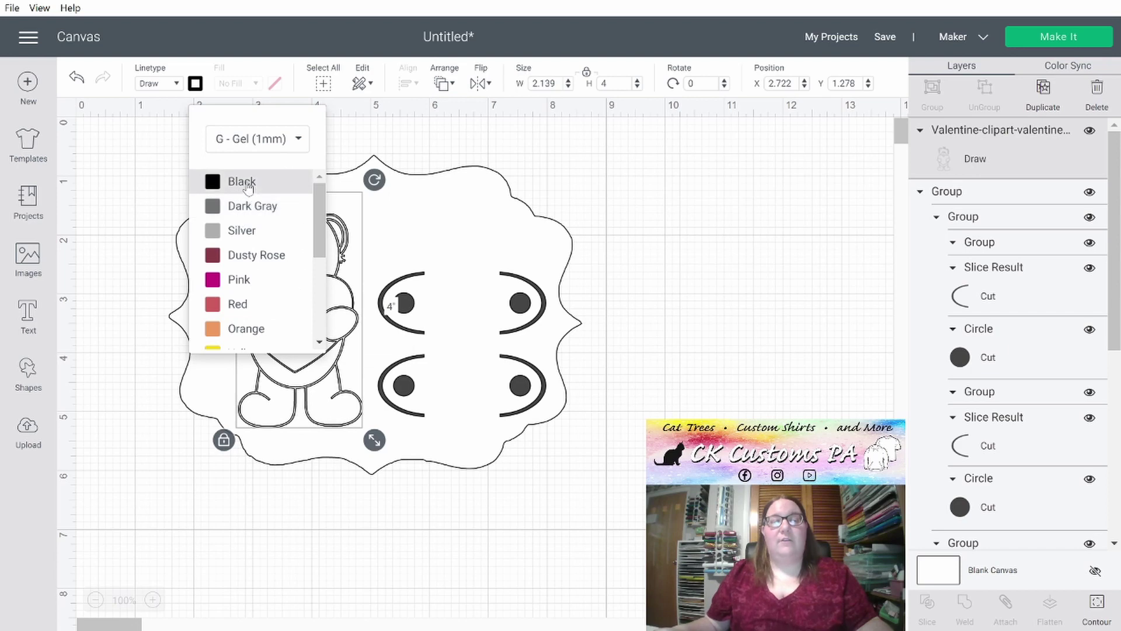
pyautogui.click(248, 186)
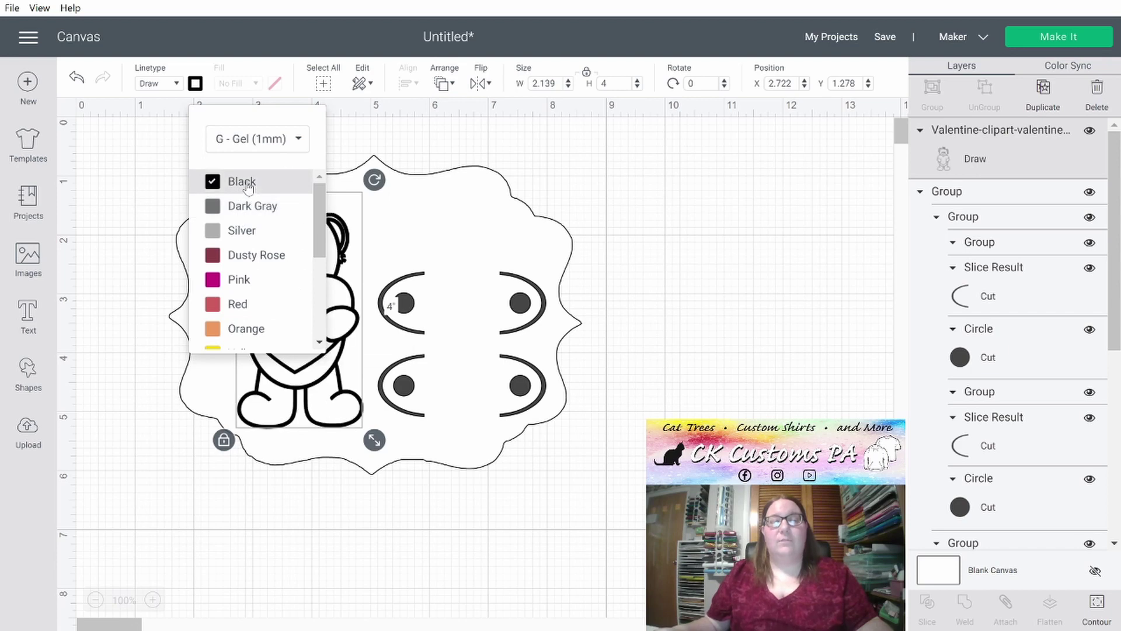
pyautogui.click(699, 202)
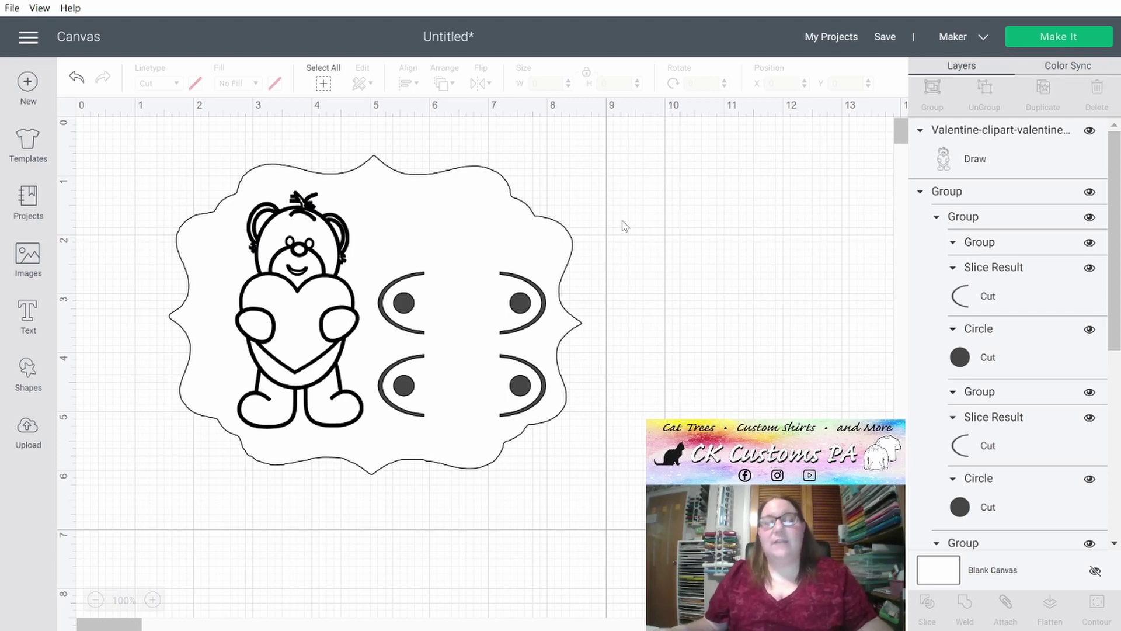
# Step: Move the arc-and-circle group slightly left and down beside the bear, to about X 5.021, Y 2.801 inches
pyautogui.click(419, 331)
pyautogui.moveTo(409, 303); pyautogui.dragTo(402, 313)
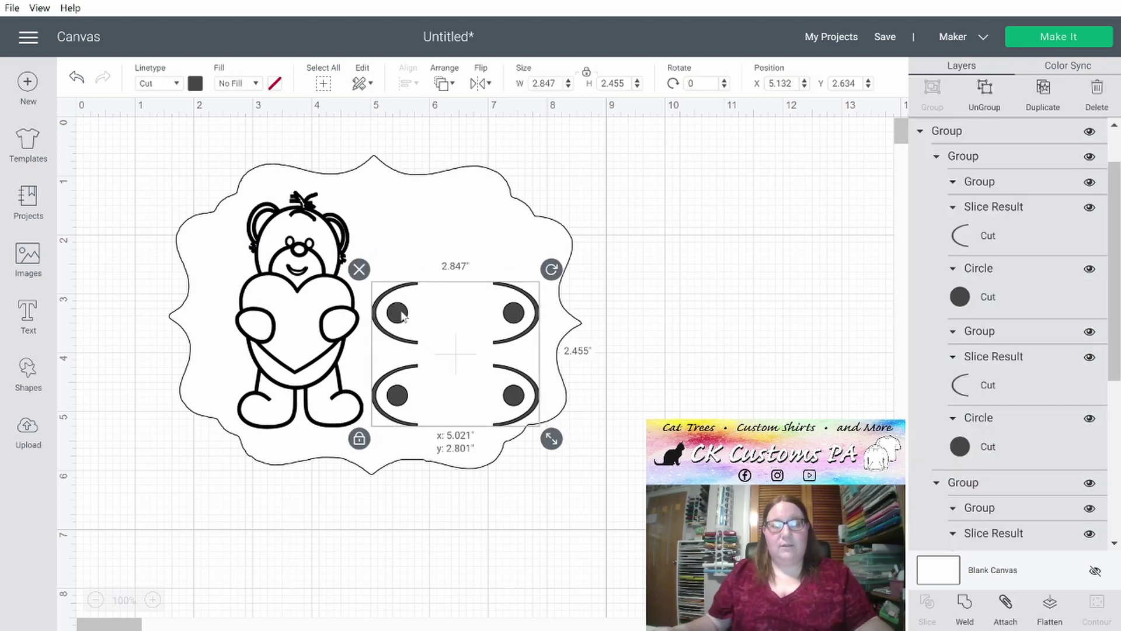
pyautogui.click(694, 267)
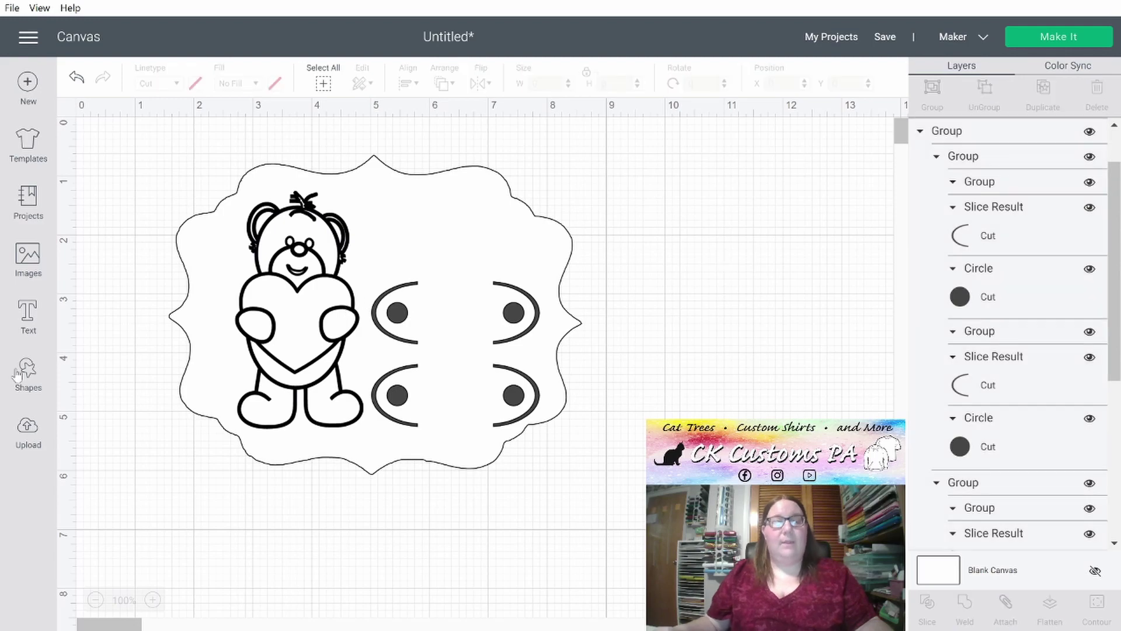
# Step: Add a two-line text reading "To:" and "From:" and move it onto the empty canvas beside the frame
pyautogui.click(35, 322)
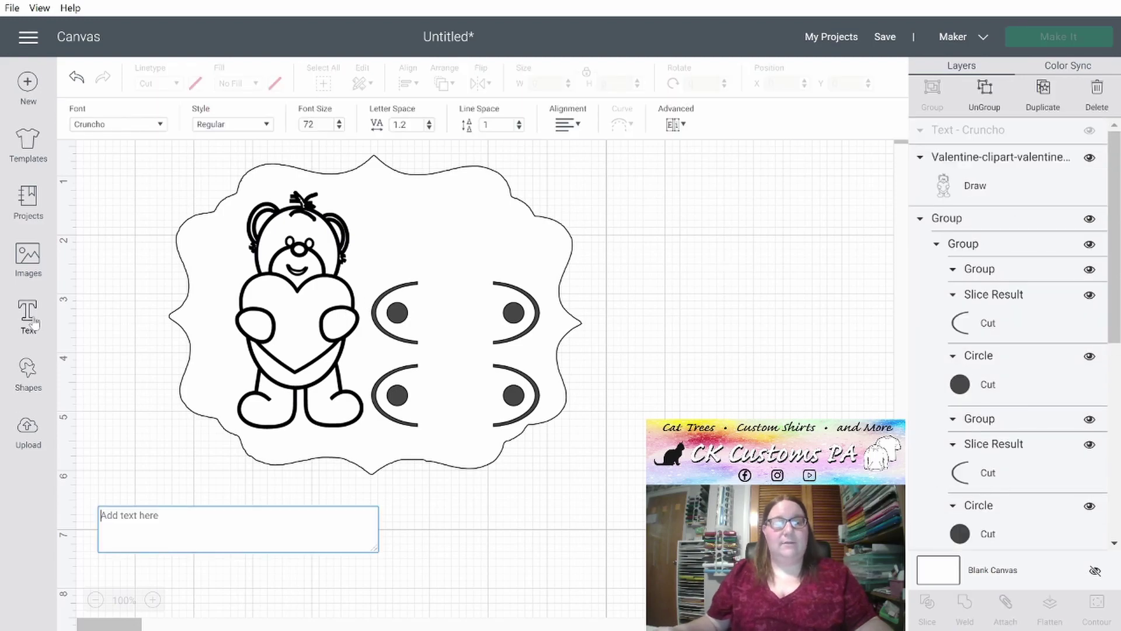
pyautogui.write('To:')
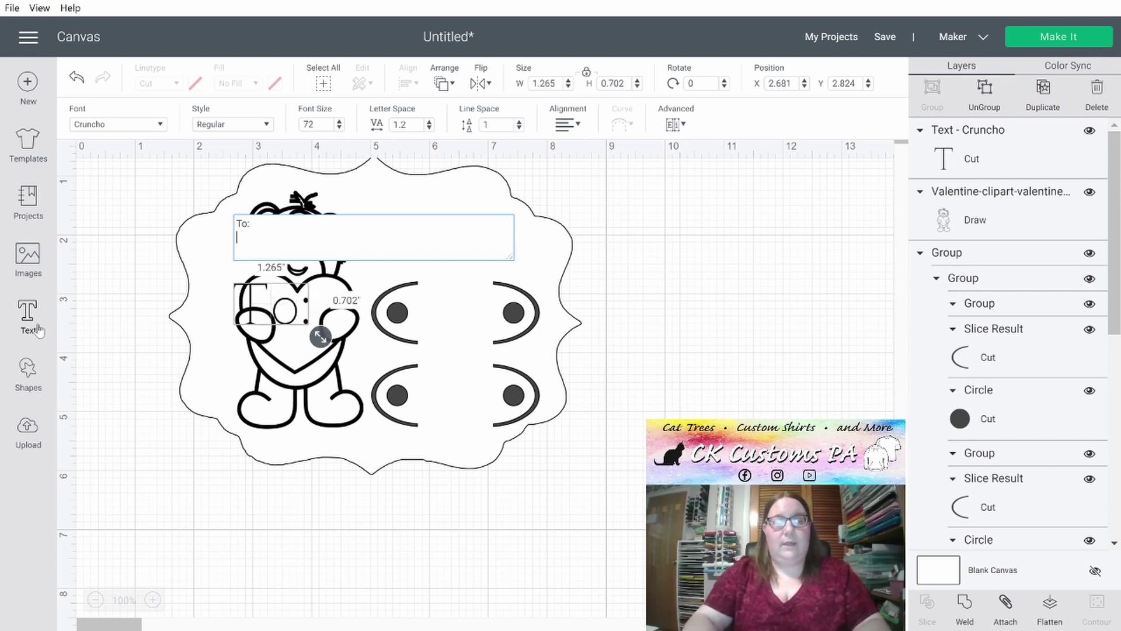
pyautogui.press('Return')
pyautogui.write('From')
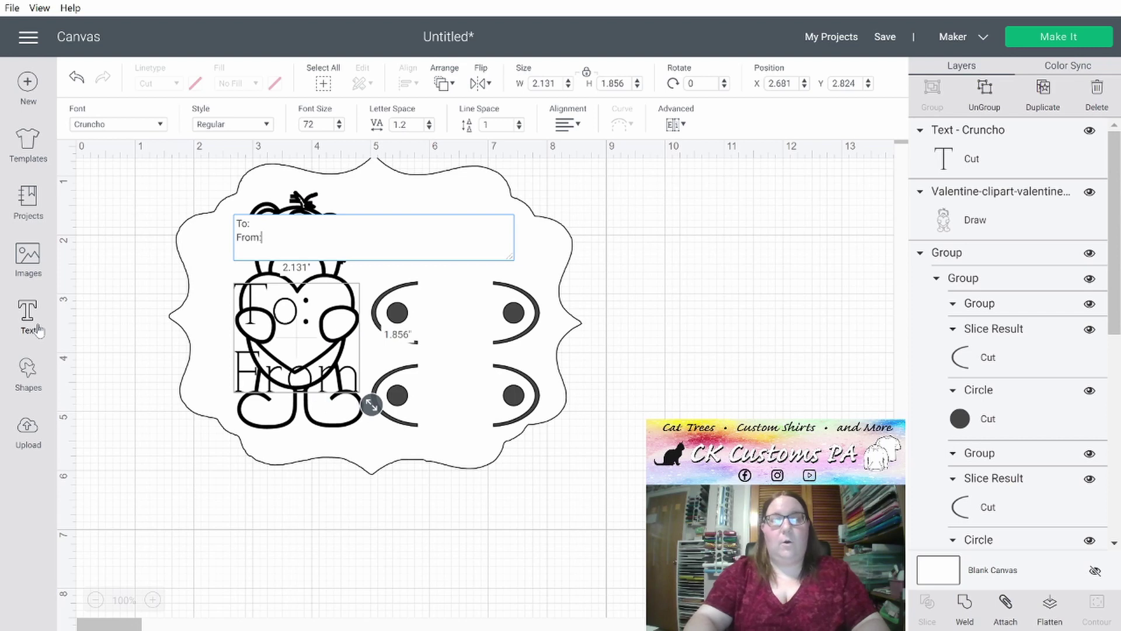
pyautogui.write(':')
pyautogui.moveTo(245, 378); pyautogui.dragTo(659, 342)
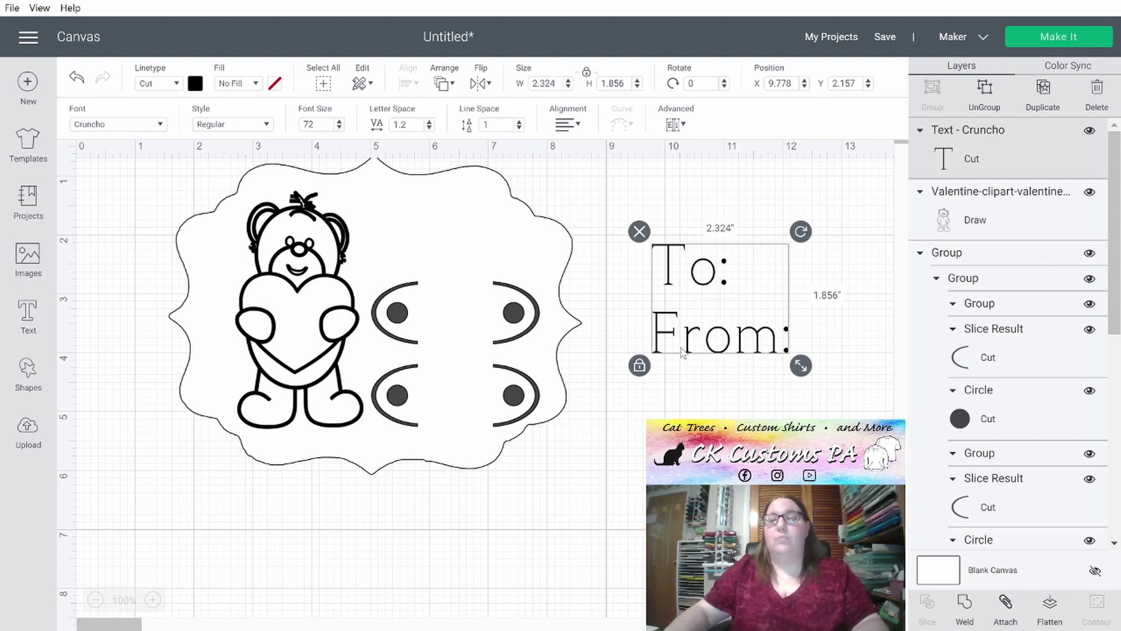
# Step: Filter the fonts by Writing and My Fonts, and change the To/From text's font to Little White Lies
pyautogui.click(160, 125)
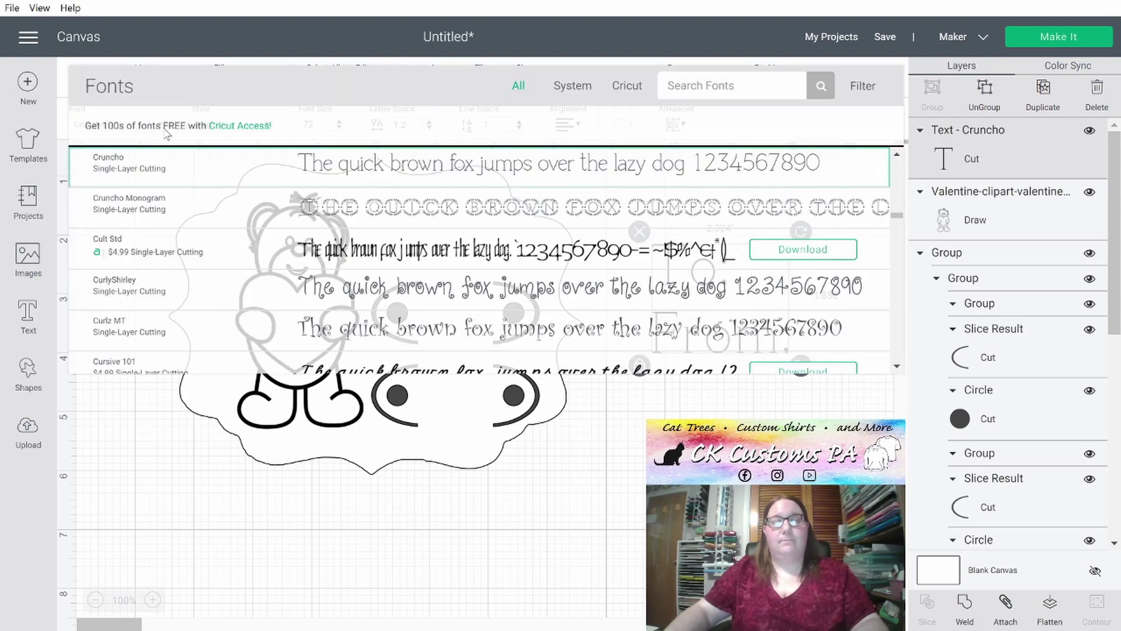
pyautogui.click(863, 87)
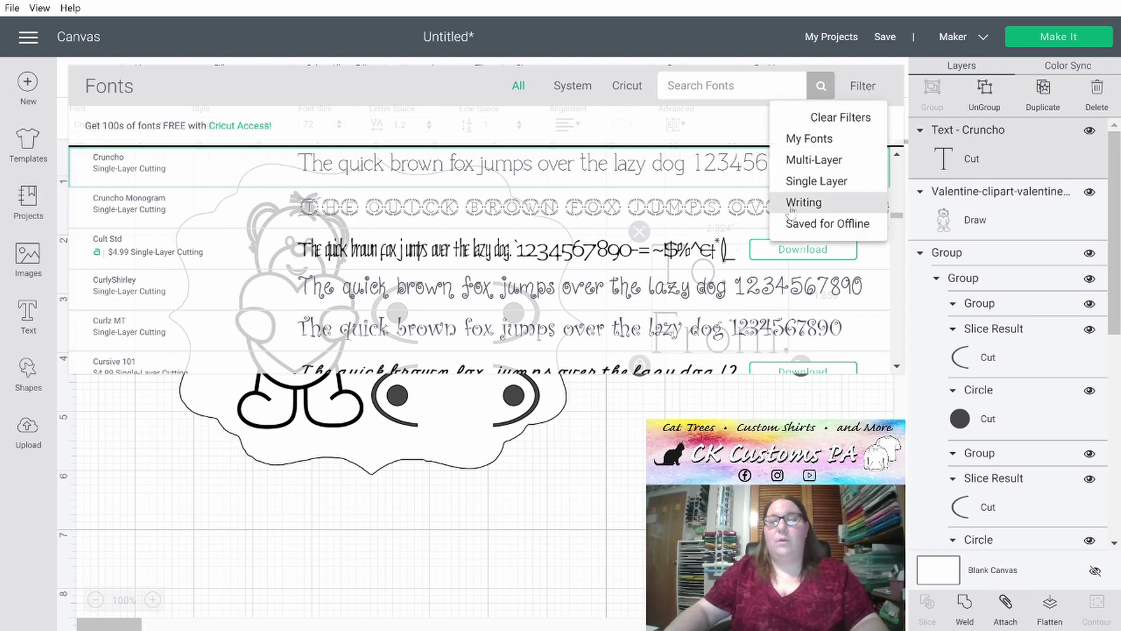
pyautogui.click(802, 203)
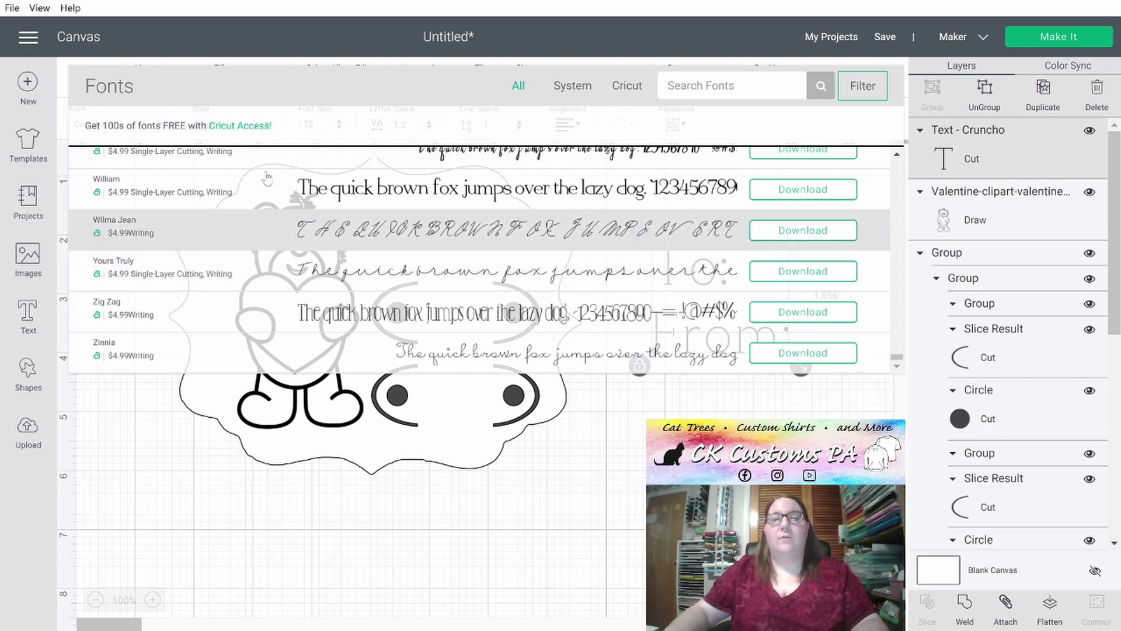
pyautogui.click(869, 95)
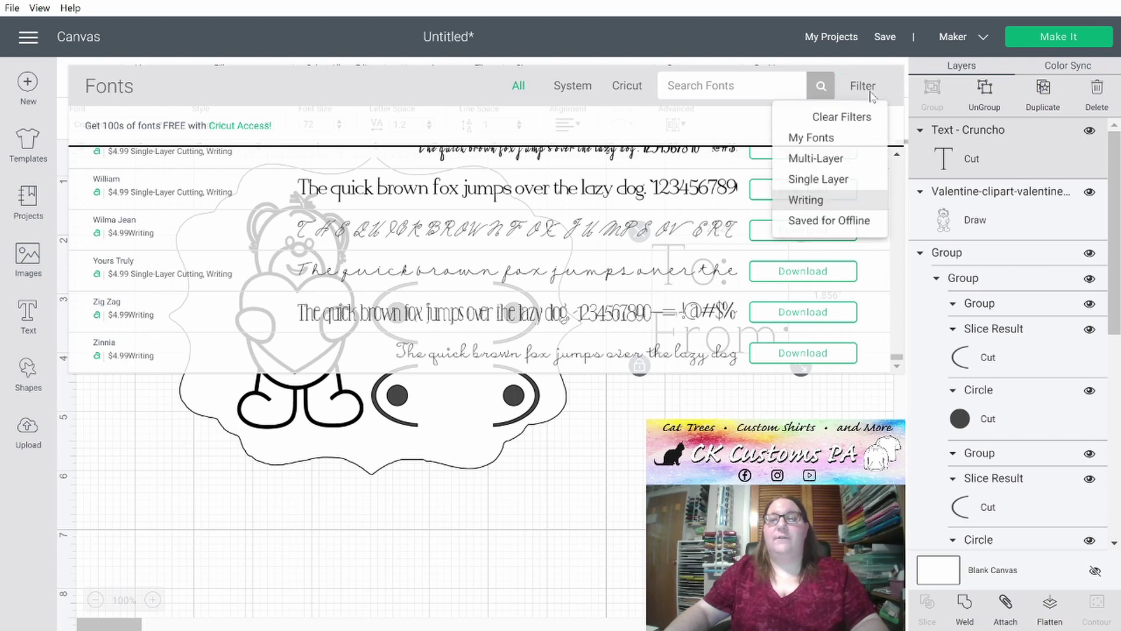
pyautogui.click(823, 142)
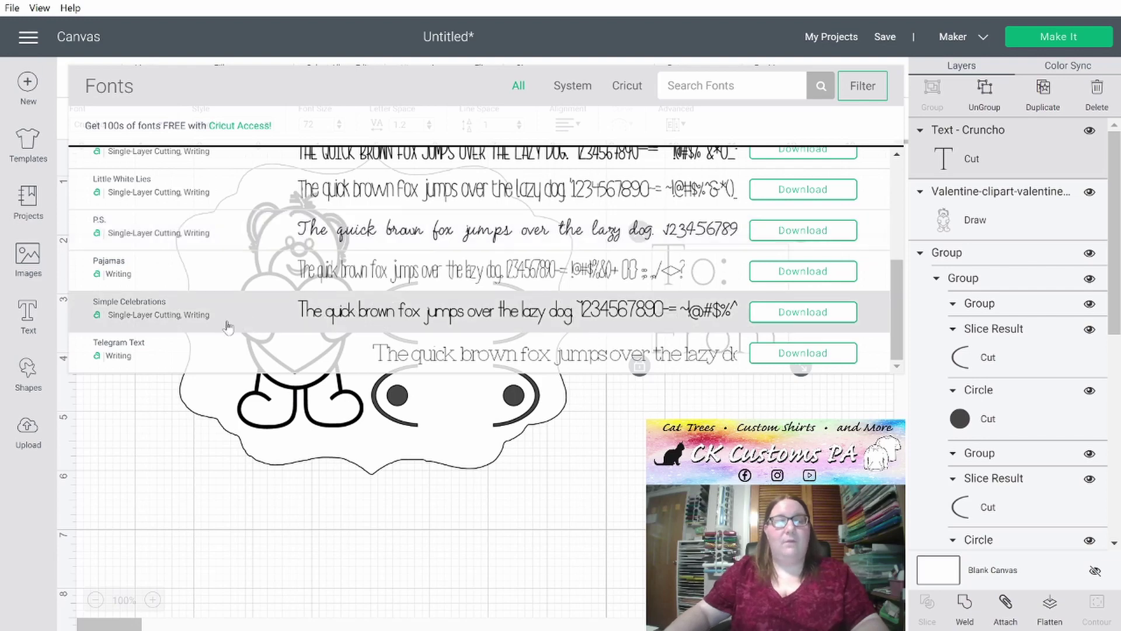
pyautogui.scroll(4, 214, 313)
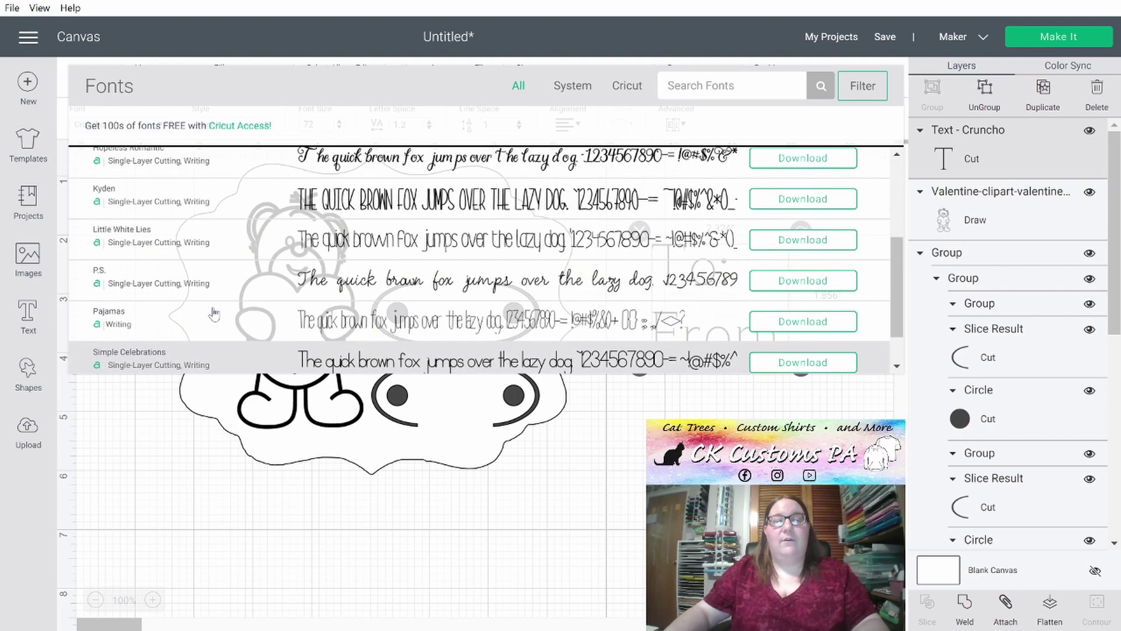
pyautogui.scroll(2, 215, 314)
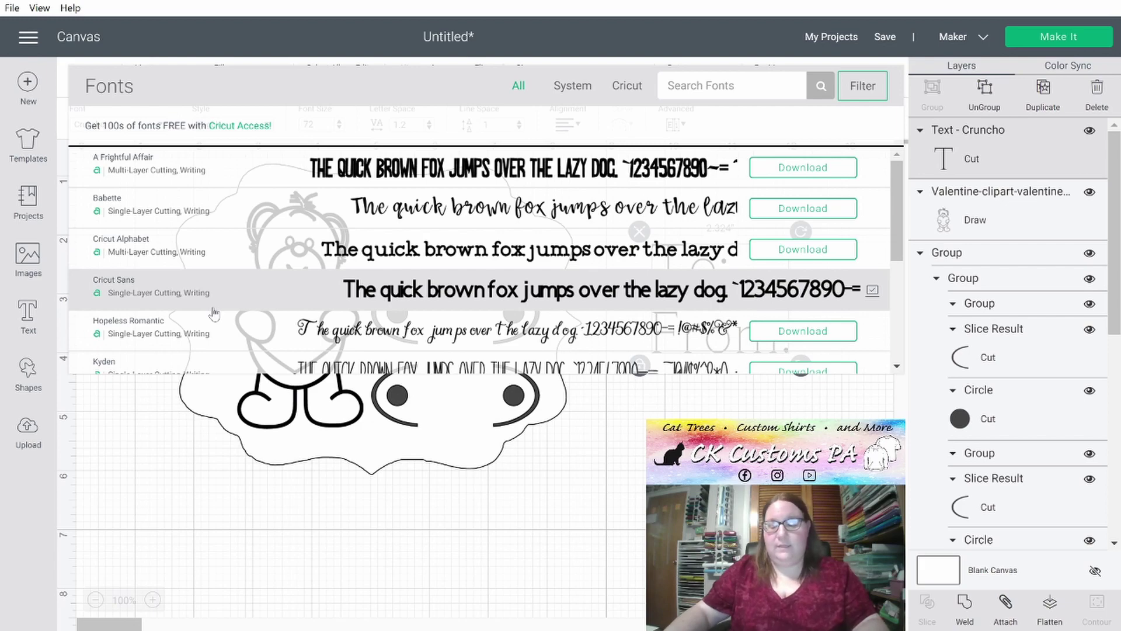
pyautogui.scroll(-5, 214, 314)
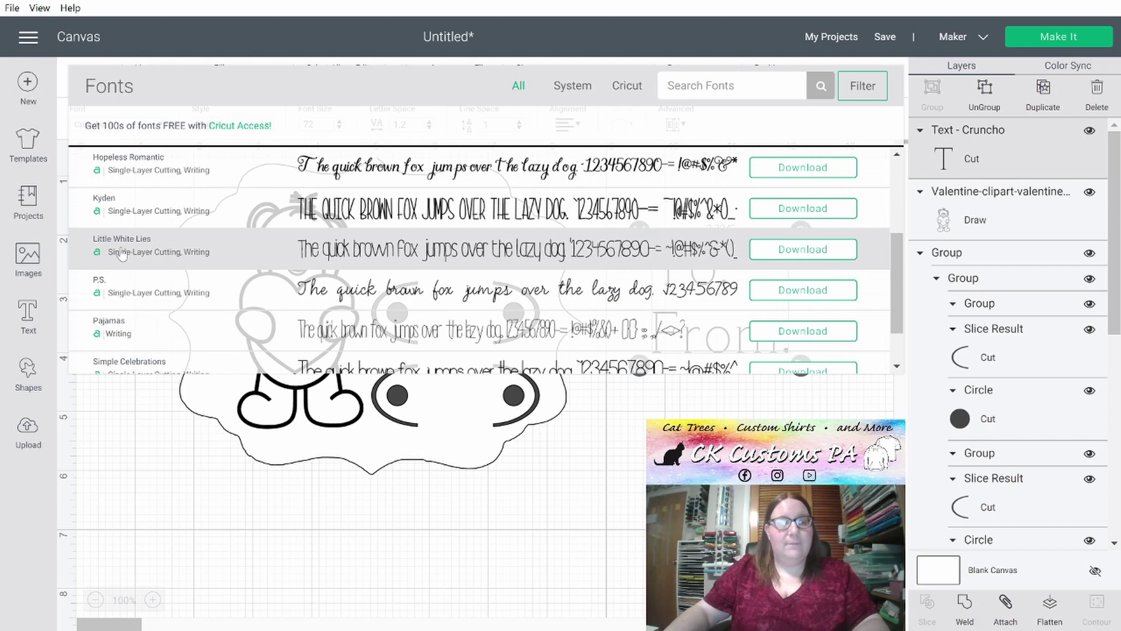
pyautogui.click(116, 255)
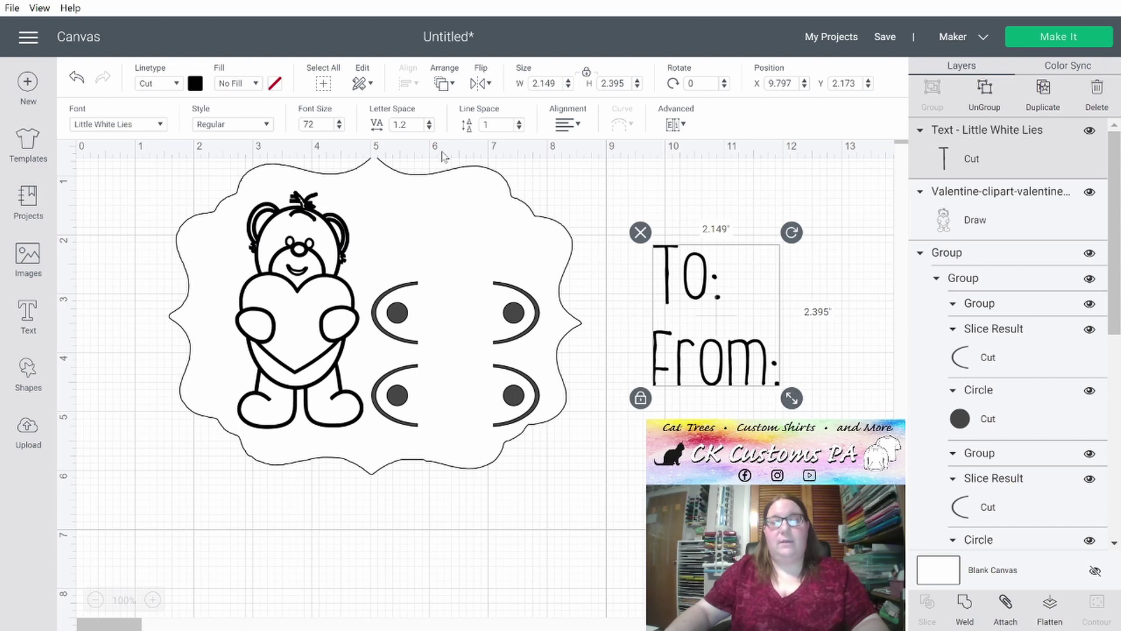
# Step: Reduce the To/From text's line space to -0.4 and scale the text down to about 0.79 by 0.84 inches
pyautogui.click(519, 128)
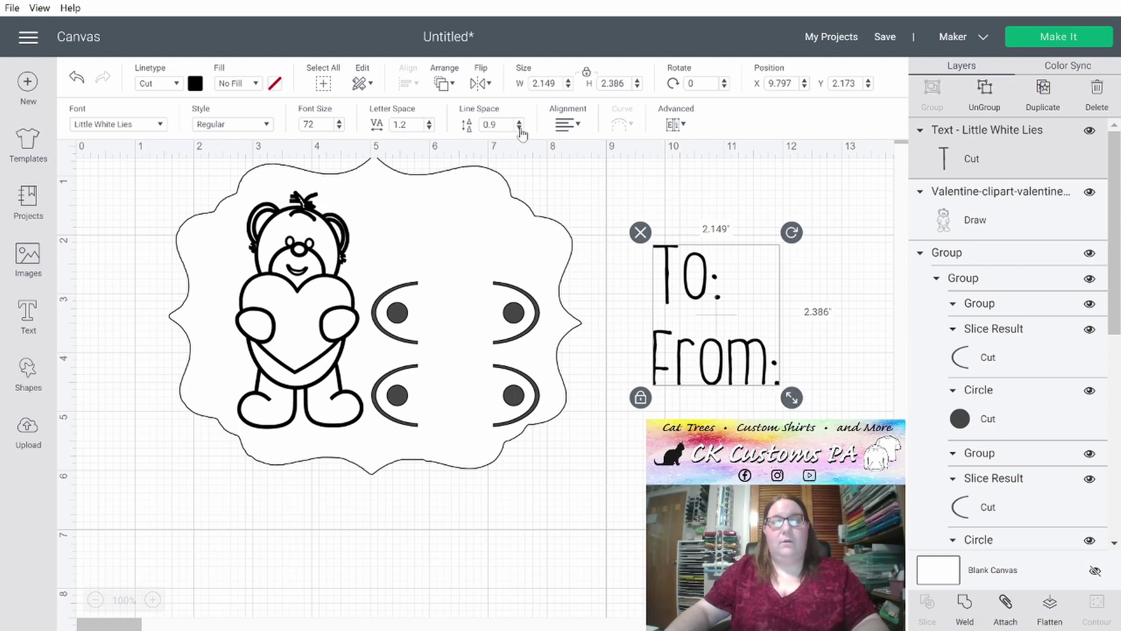
pyautogui.click(519, 128)
pyautogui.click(519, 128)
pyautogui.click(519, 127)
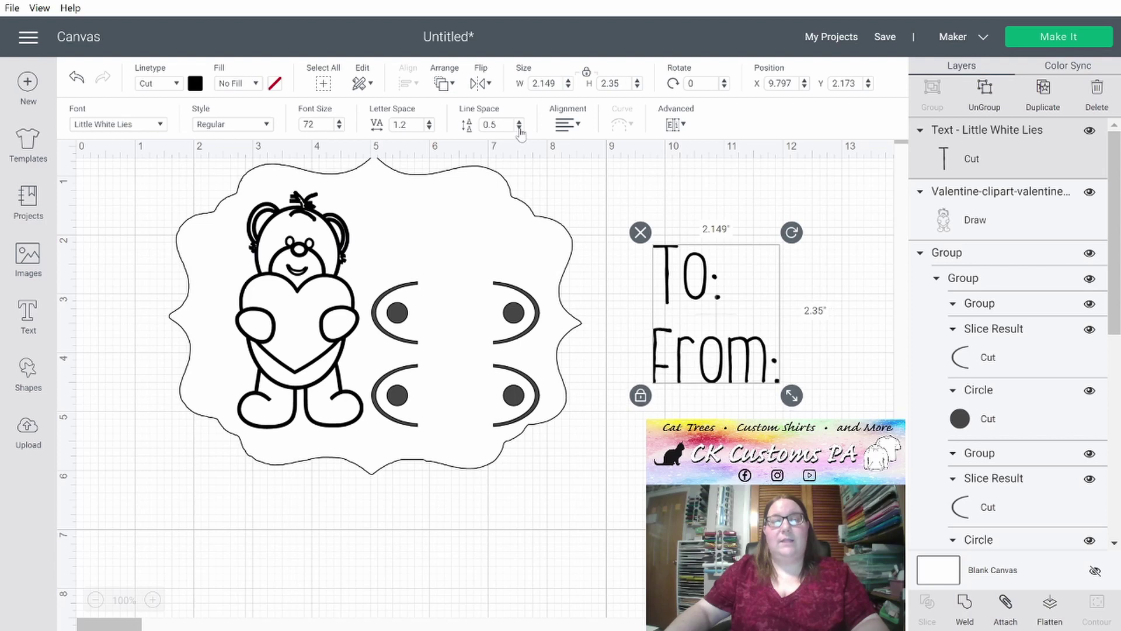
pyautogui.click(519, 128)
pyautogui.click(519, 128)
pyautogui.click(519, 128)
pyautogui.click(519, 128)
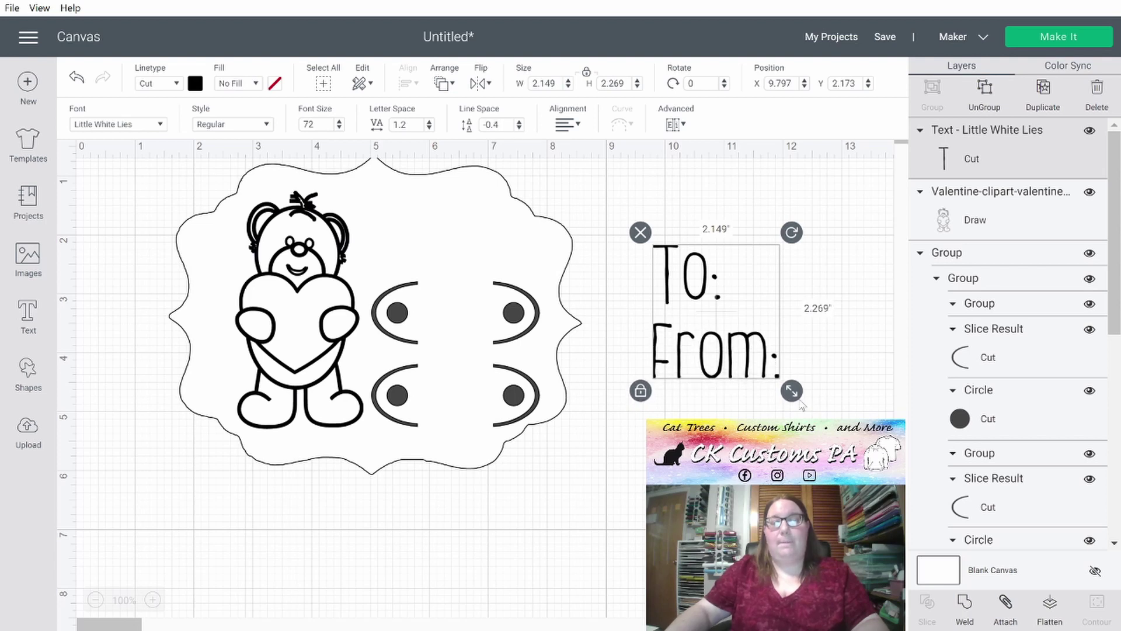
pyautogui.moveTo(792, 390); pyautogui.dragTo(710, 320)
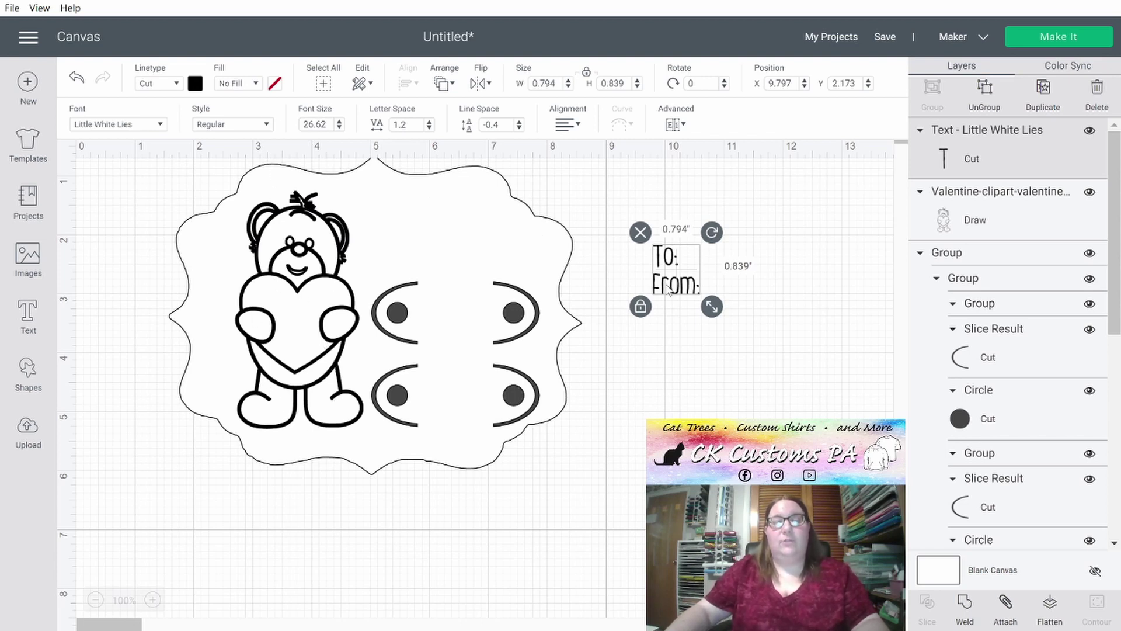
# Step: Change the To/From text's linetype to Draw with a black G - Gel (1mm) pen
pyautogui.click(176, 86)
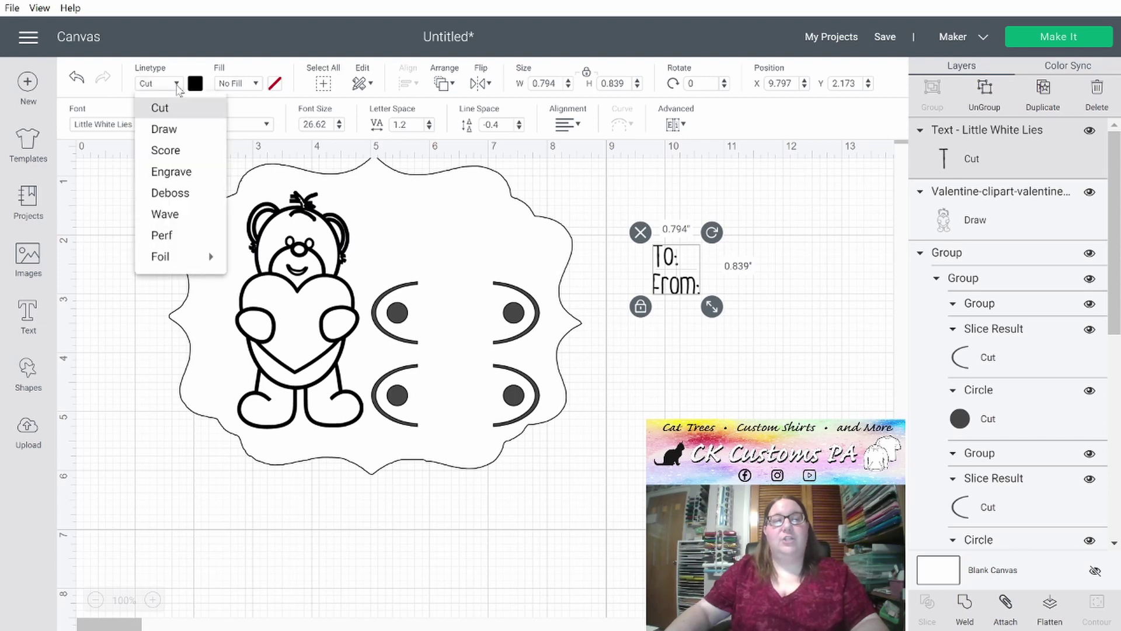
pyautogui.click(160, 132)
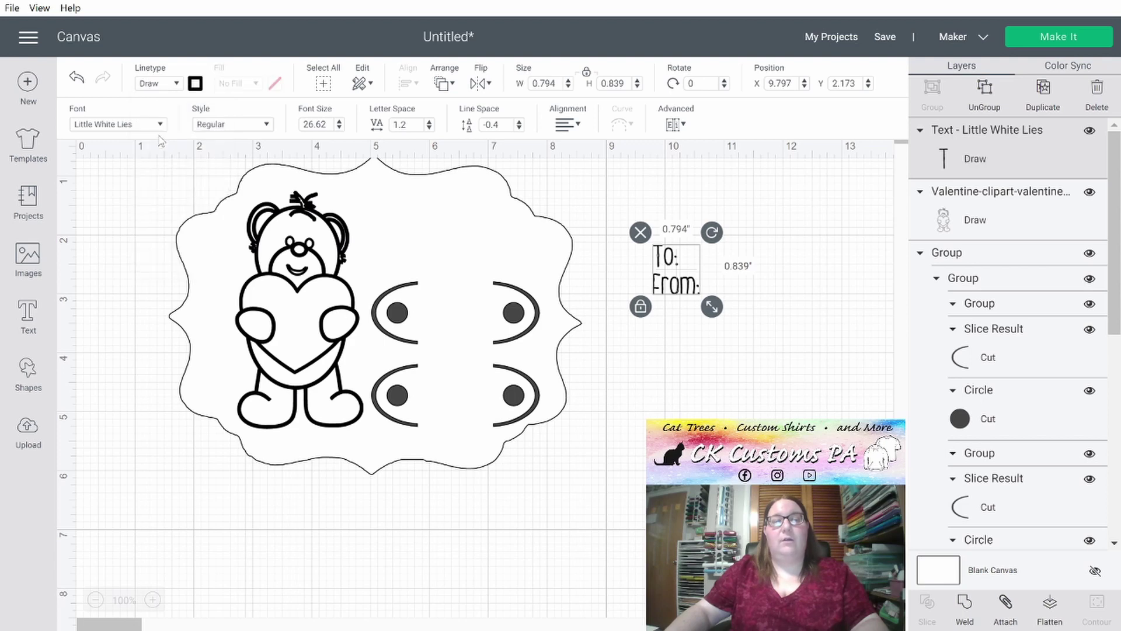
pyautogui.click(196, 85)
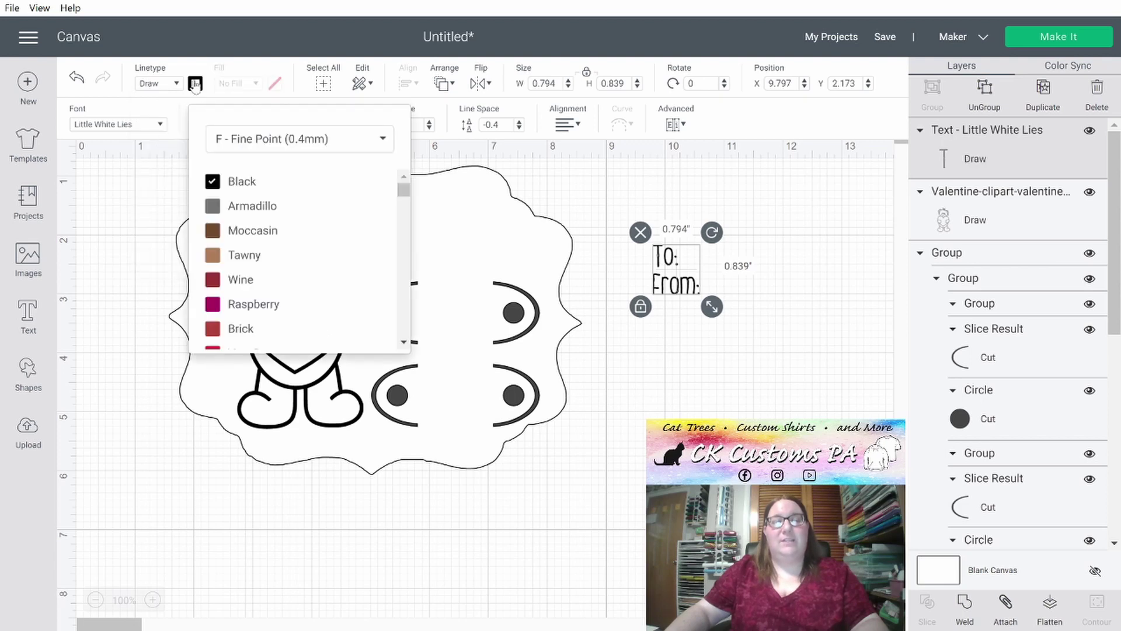
pyautogui.click(227, 149)
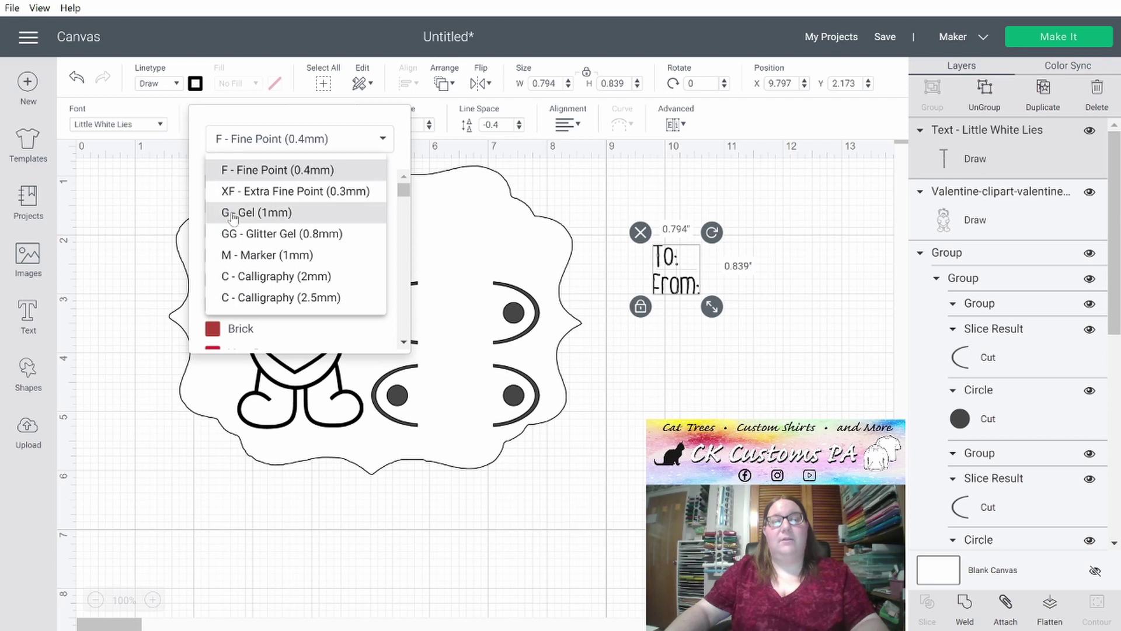
pyautogui.click(226, 210)
pyautogui.click(222, 182)
# Step: Place the To/From text above the arcs at about X 5.047, Y 1.256, enlarge it to about 1.11 by 1.17 inches, and slightly increase its line space
pyautogui.moveTo(675, 289); pyautogui.dragTo(402, 264)
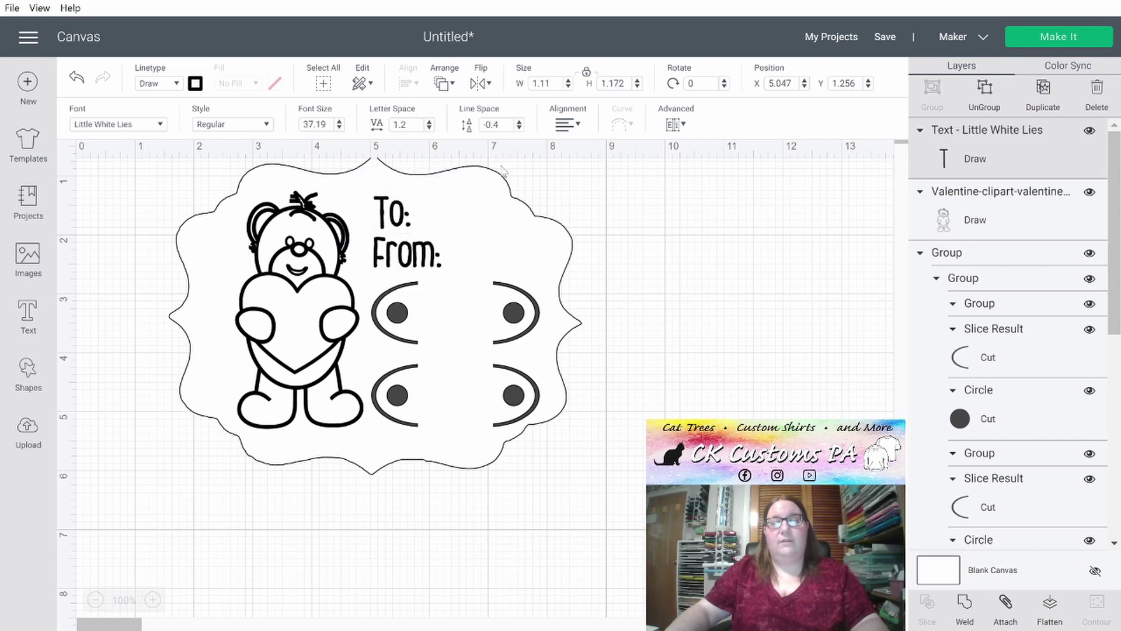
pyautogui.click(519, 120)
pyautogui.click(518, 121)
pyautogui.click(519, 121)
pyautogui.click(518, 121)
pyautogui.click(687, 277)
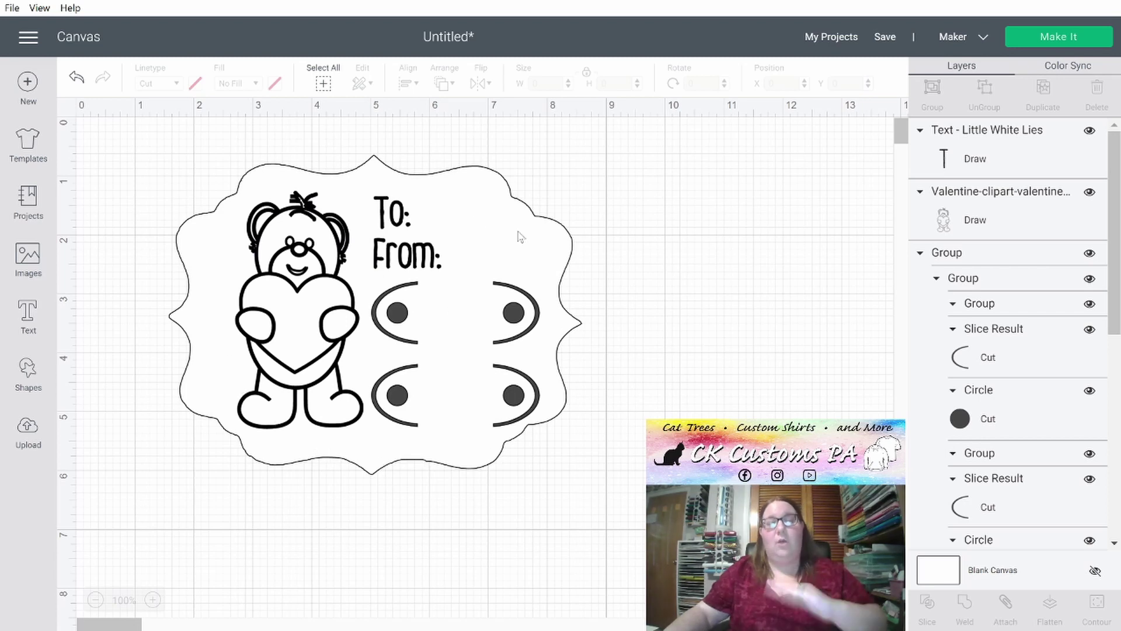
# Step: Attach the frame, bear, text and arc-and-circle groups together and send the design to the mat preview
pyautogui.moveTo(656, 140); pyautogui.dragTo(148, 505)
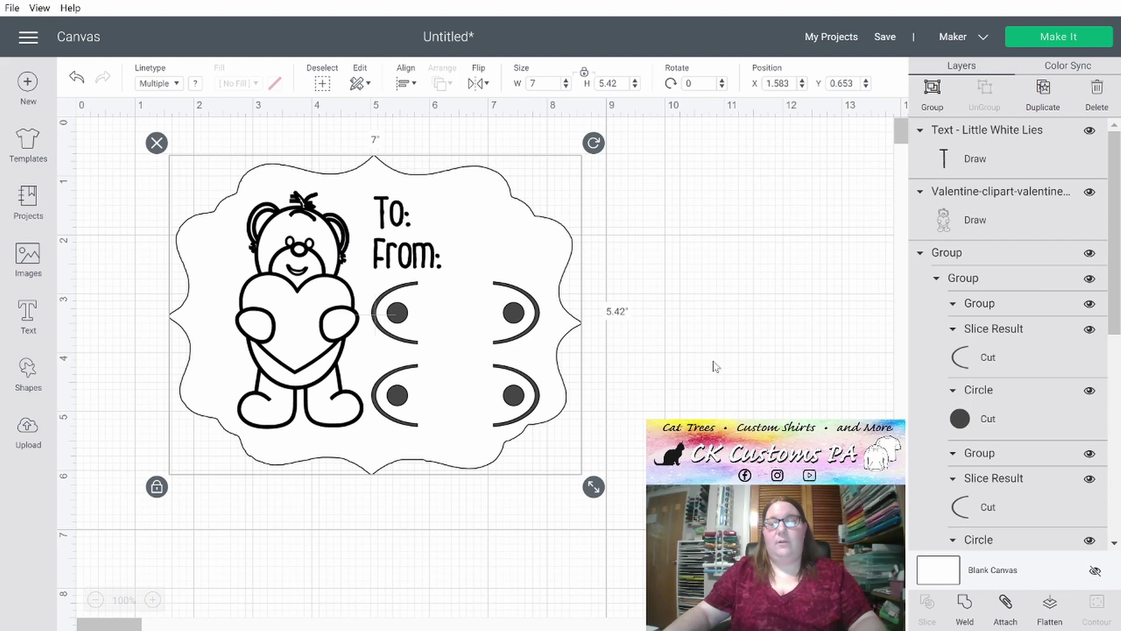
pyautogui.click(1006, 606)
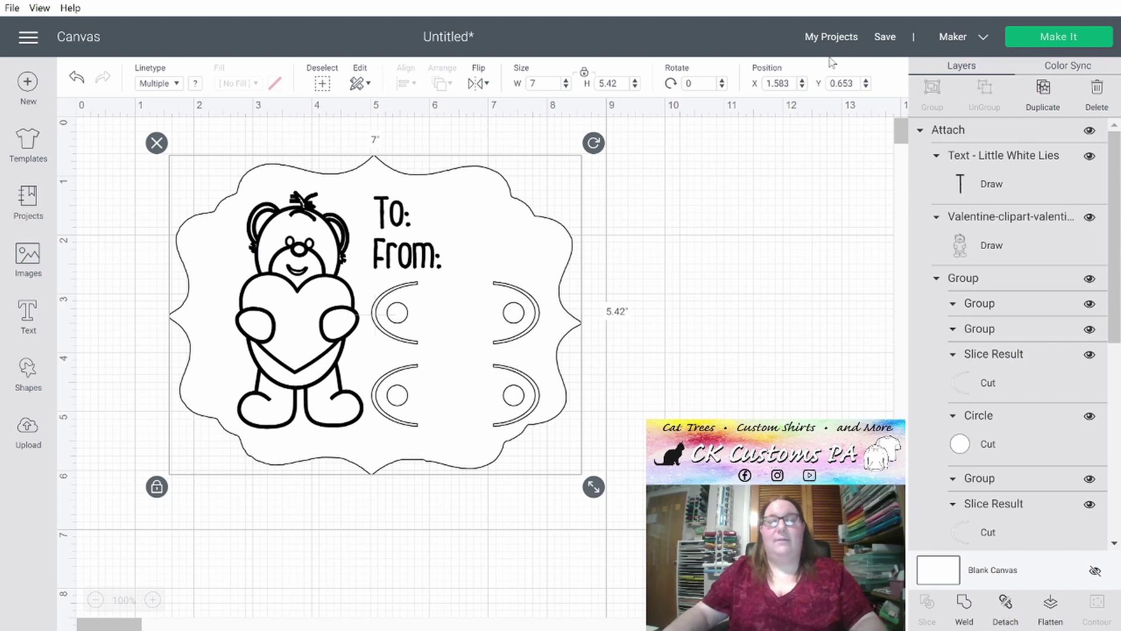
pyautogui.click(1059, 38)
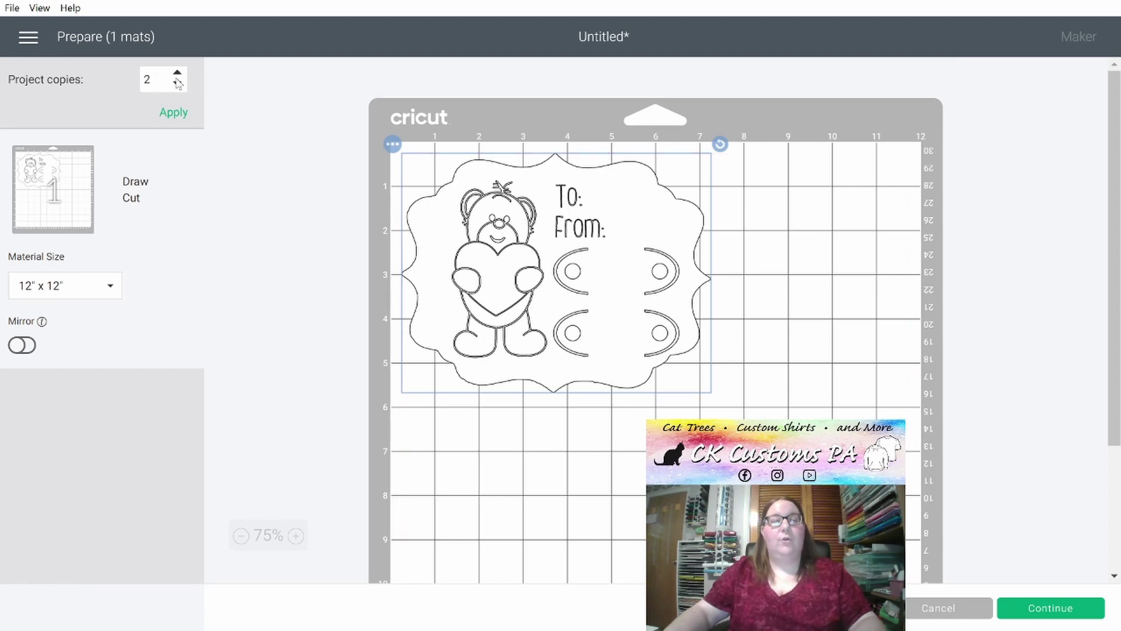
# Step: Try 2 project copies on the 12" x 12" mat, check the layout, and restore the project copies to 1
pyautogui.click(174, 113)
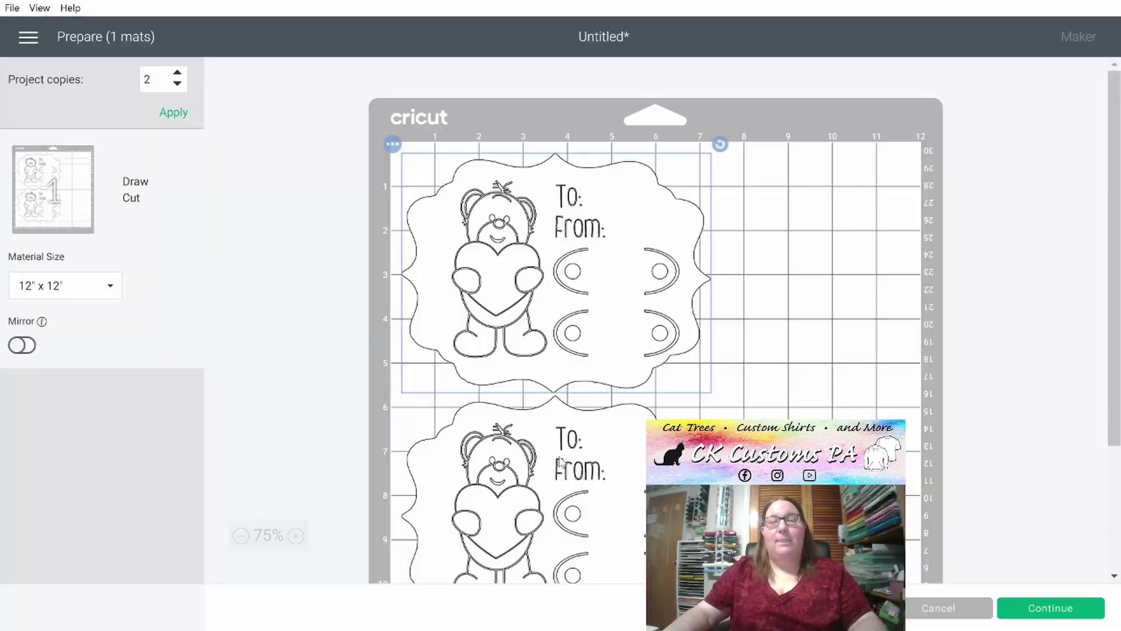
pyautogui.scroll(-5, 572, 485)
pyautogui.scroll(2, 572, 484)
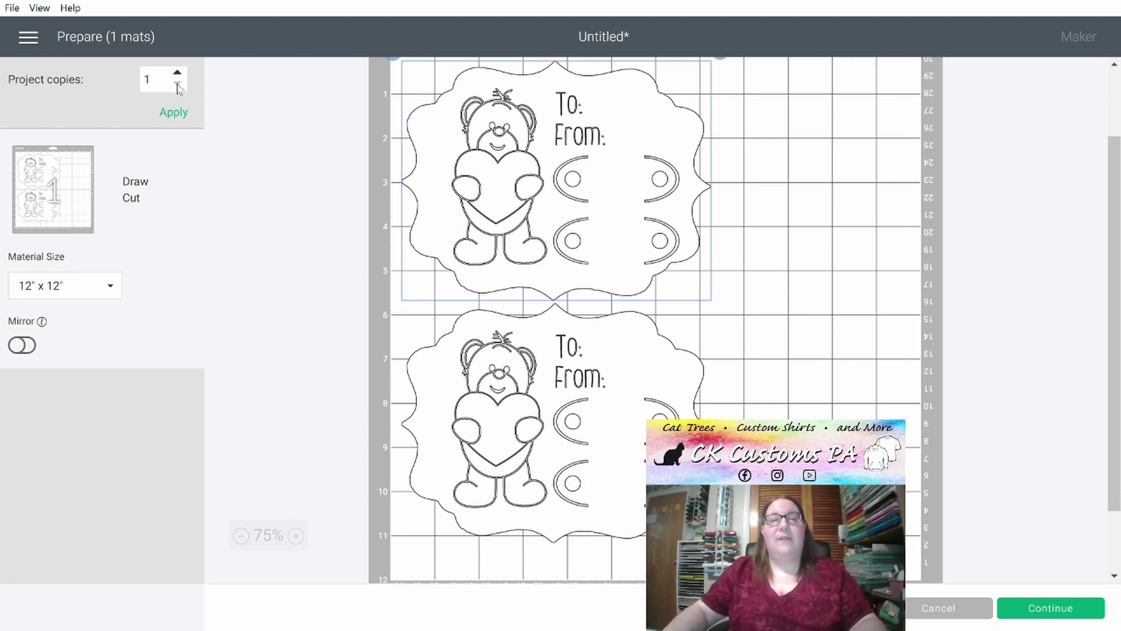
pyautogui.click(171, 112)
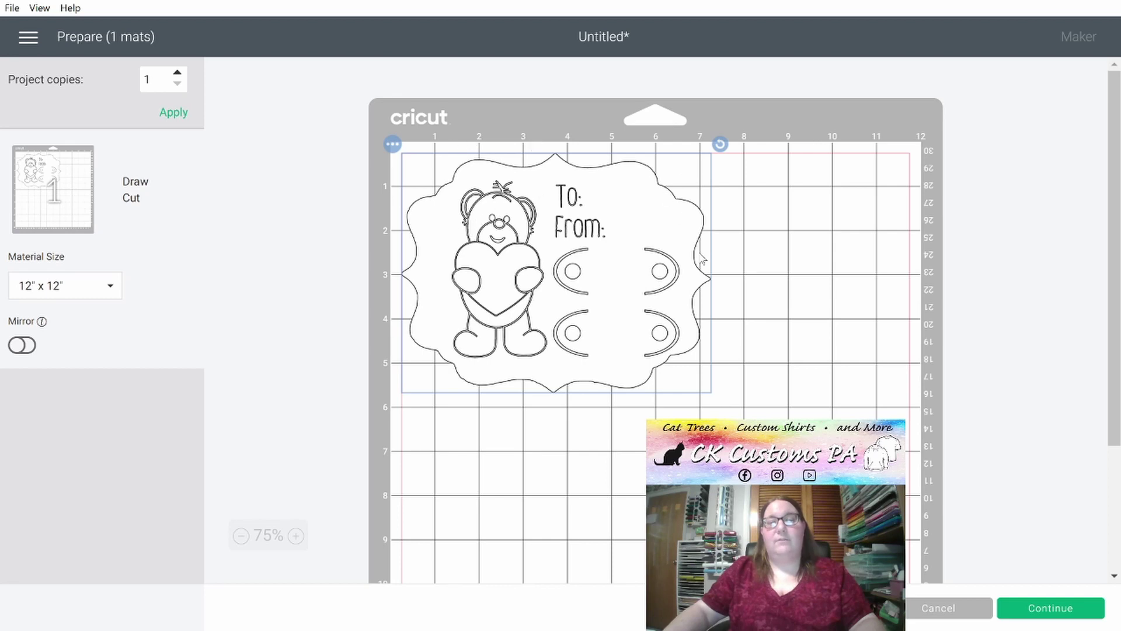
# Step: Continue to the machine setup and set the base material to Medium Cardstock – 80 lb (216 gsm)
pyautogui.click(1051, 609)
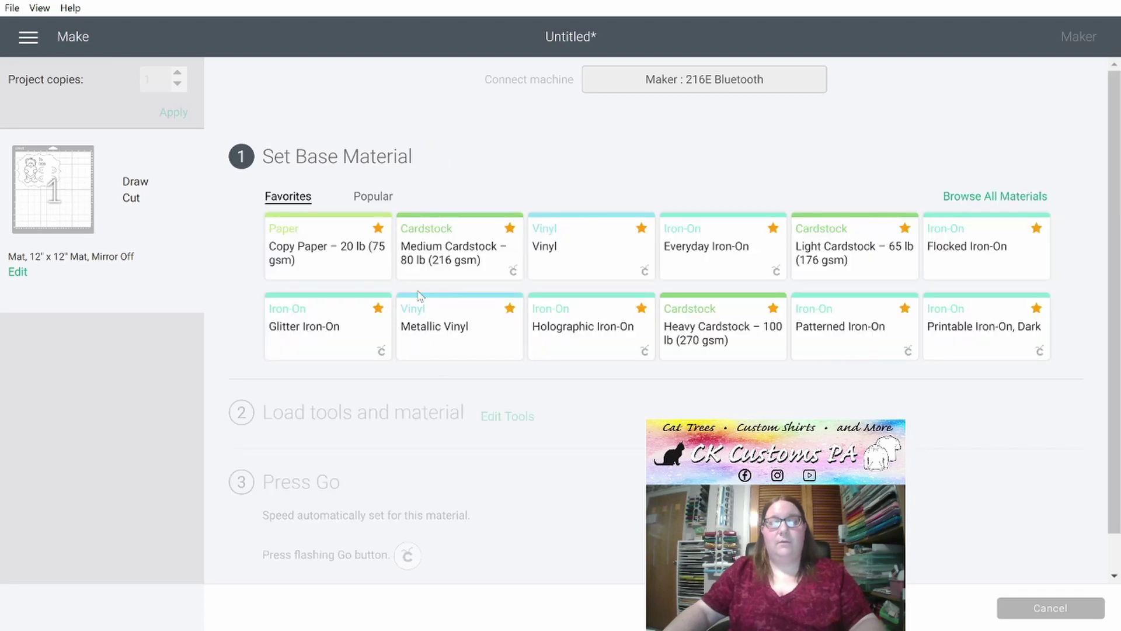
pyautogui.click(435, 263)
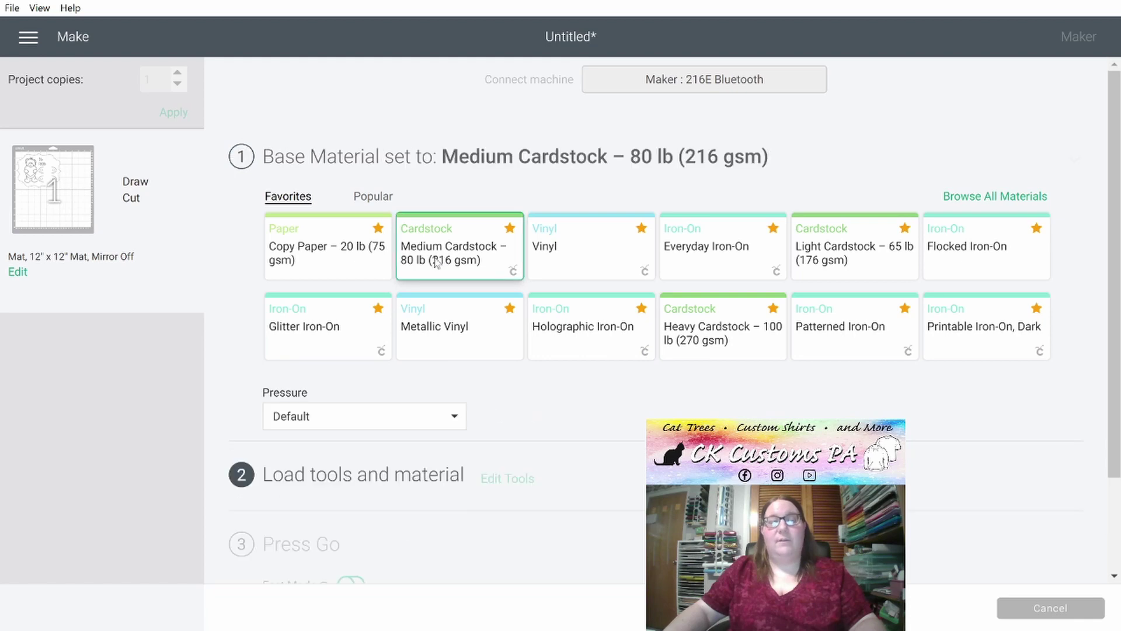